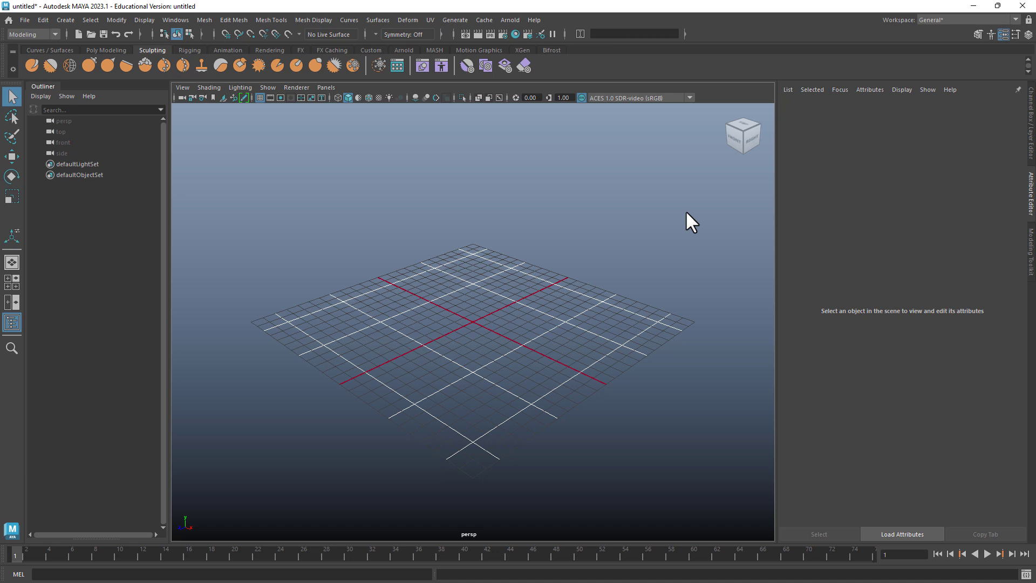
Open Render Settings and show the Arnold Renderer Sampling section.
left_click(502, 34)
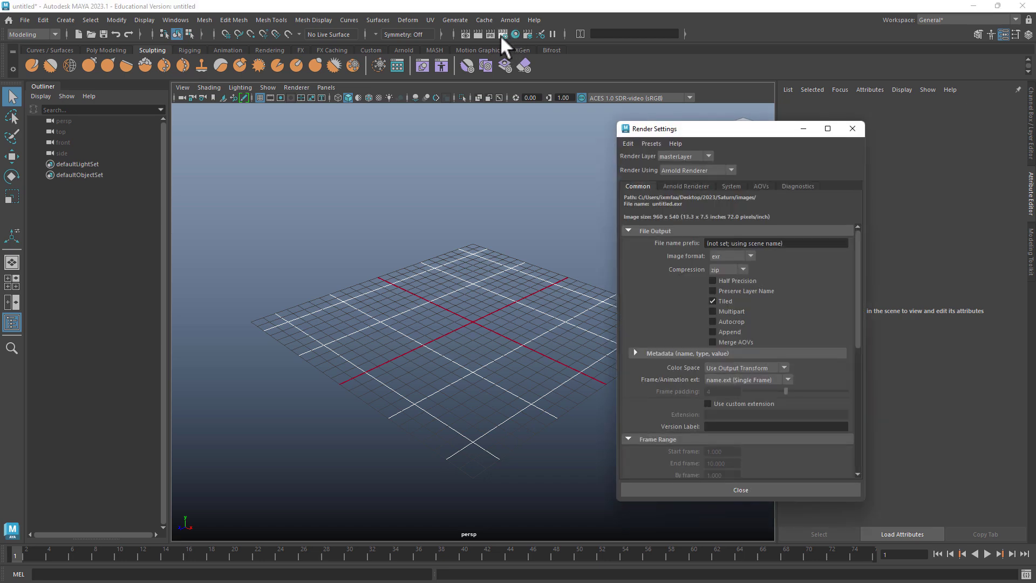
left_click_drag(708, 130, 196, 140)
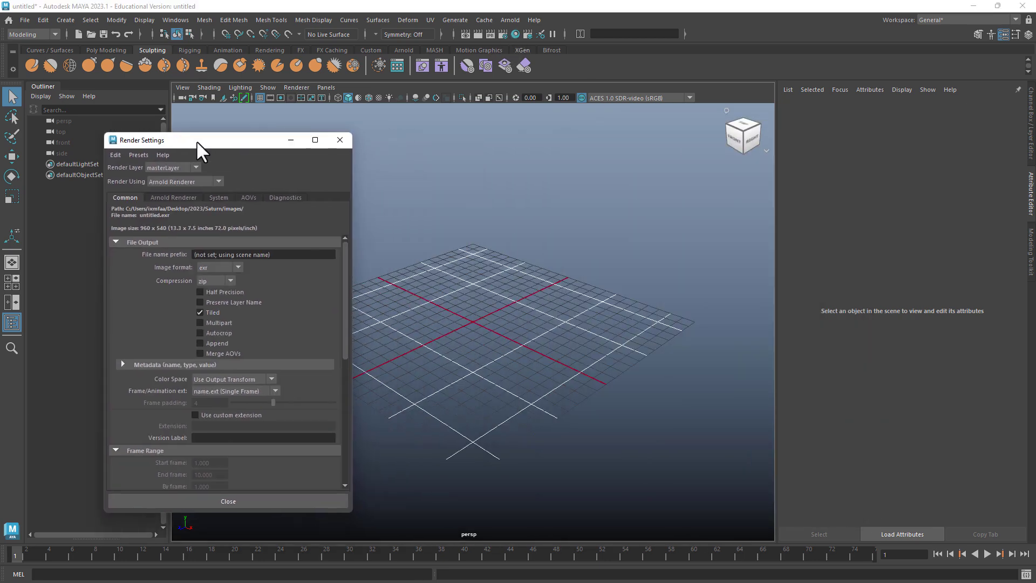
left_click(181, 197)
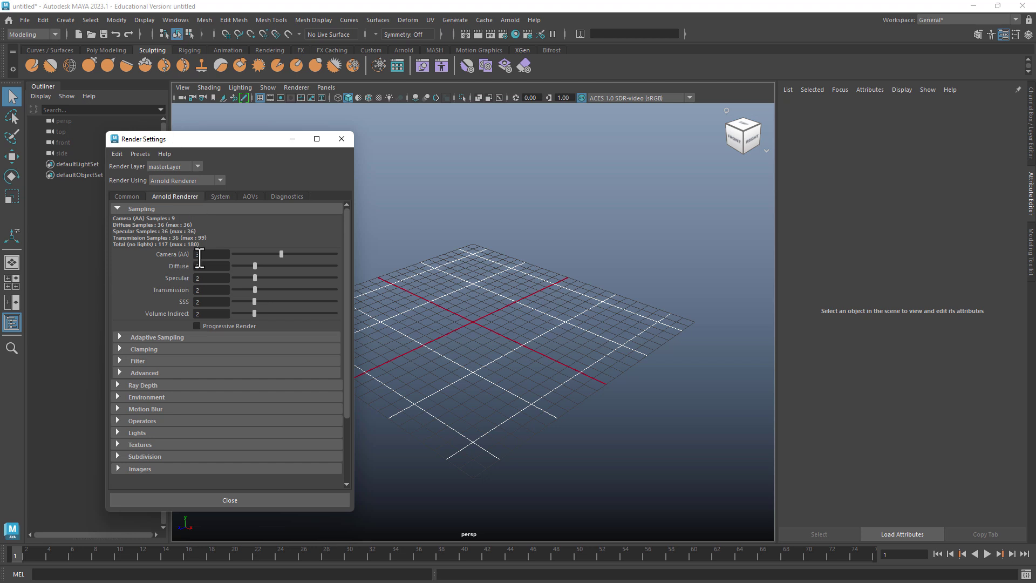
Select the Camera (AA) and Diffuse sample values for editing.
left_click_drag(216, 254, 183, 253)
left_click(209, 255)
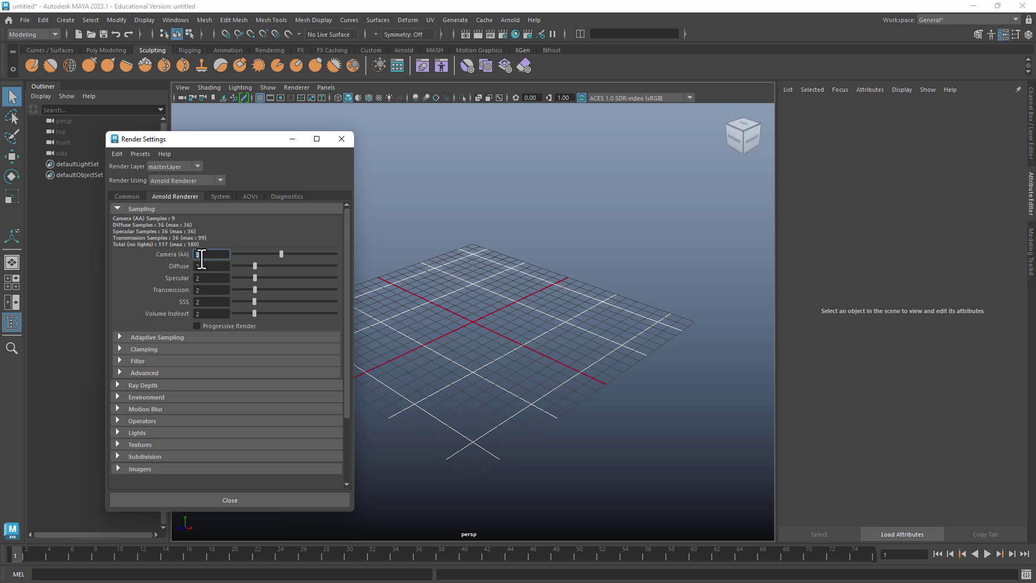
left_click_drag(210, 254, 189, 255)
left_click_drag(217, 267, 196, 267)
Set Camera (AA) to 10 and drop Diffuse, Specular, Transmission and SSS samples to 0.
left_click(207, 254)
double_click(208, 254)
type("10")
key("Return")
left_click_drag(243, 266, 228, 279)
left_click(232, 291)
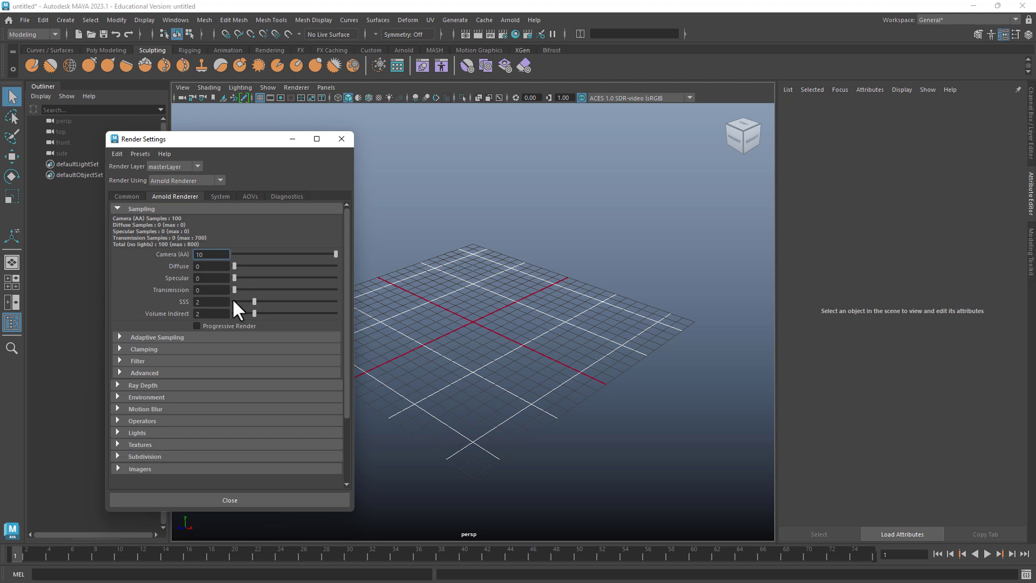
left_click(231, 302)
Raise Diffuse, Specular and Transmission samples to 1 and set Camera (AA) to 3.
left_click_drag(237, 264, 244, 263)
left_click(244, 277)
left_click(244, 289)
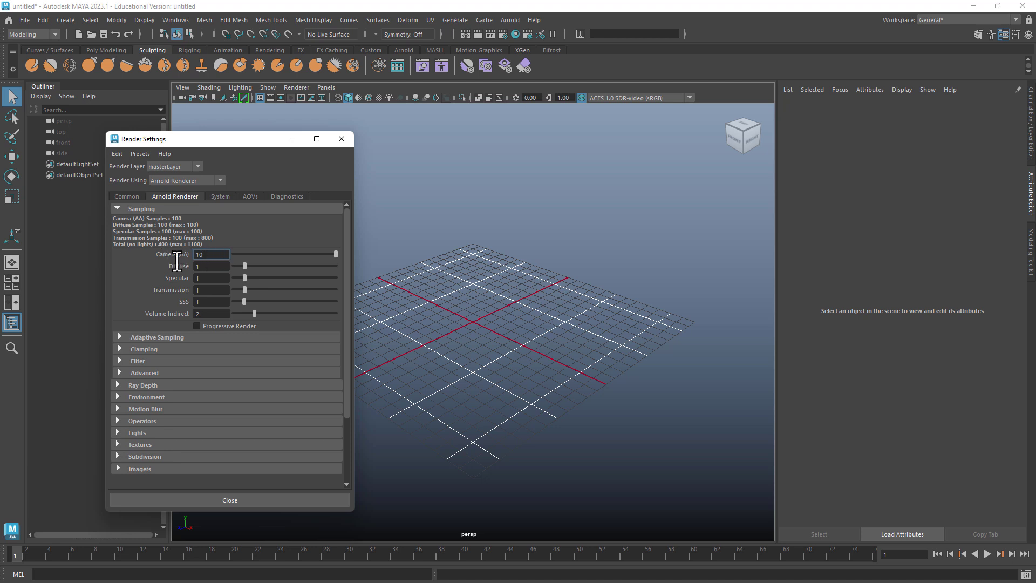
double_click(198, 254)
type("3")
key("Return")
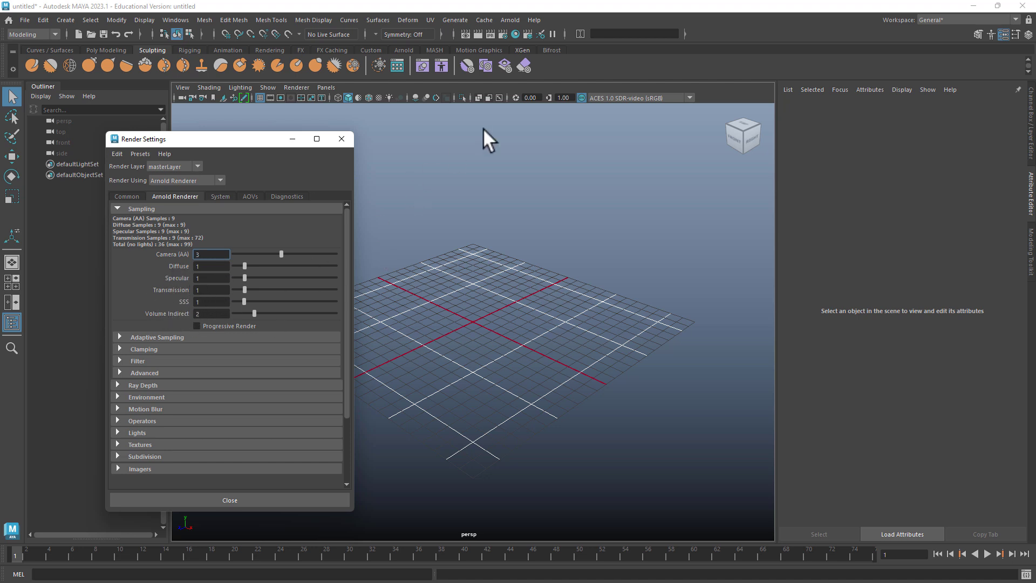
Create an aiStandardSurface node in the Hypershade node editor by searching 'ista'.
left_click(516, 34)
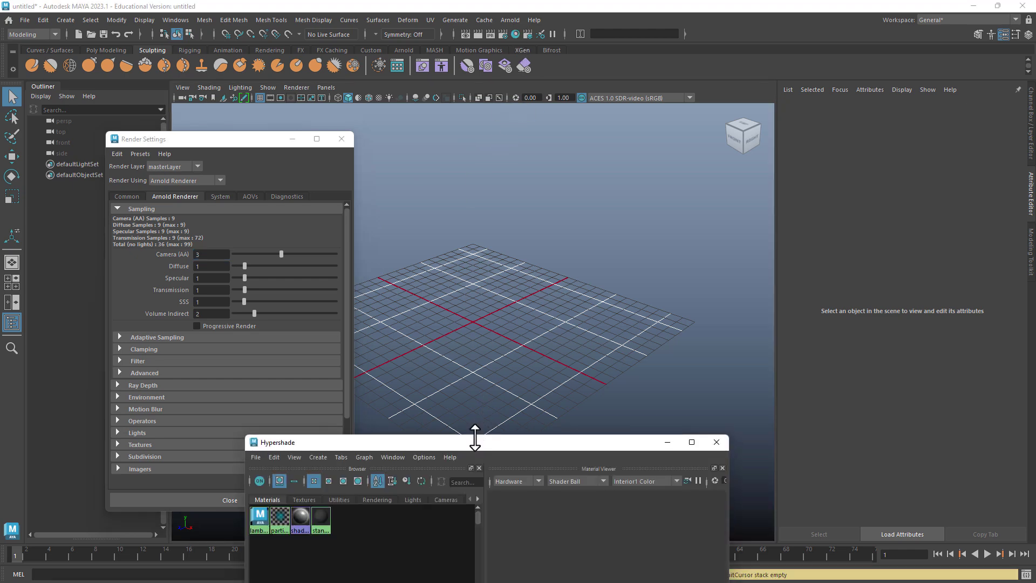
left_click_drag(472, 445, 587, 141)
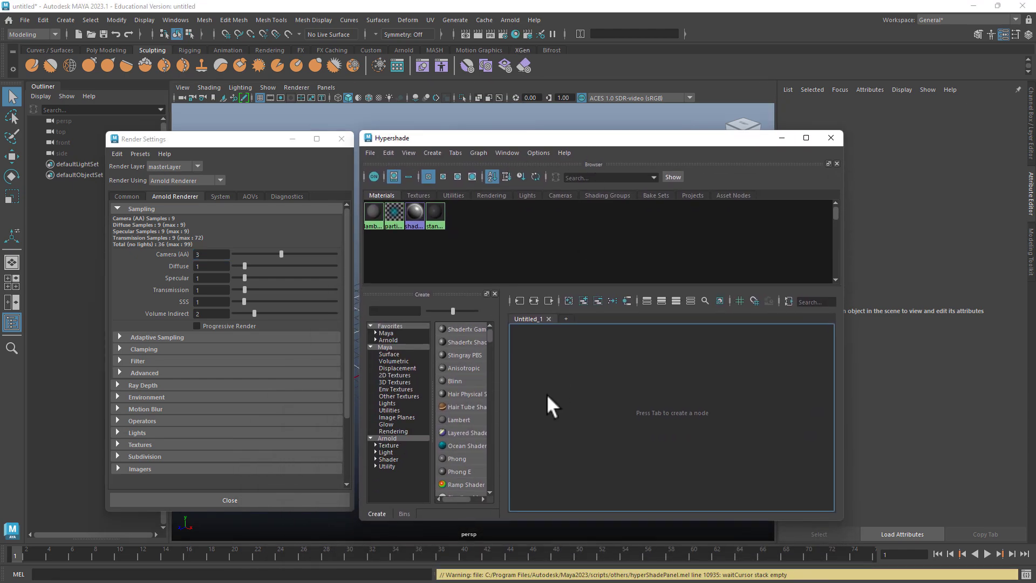
key("Tab")
type("ista")
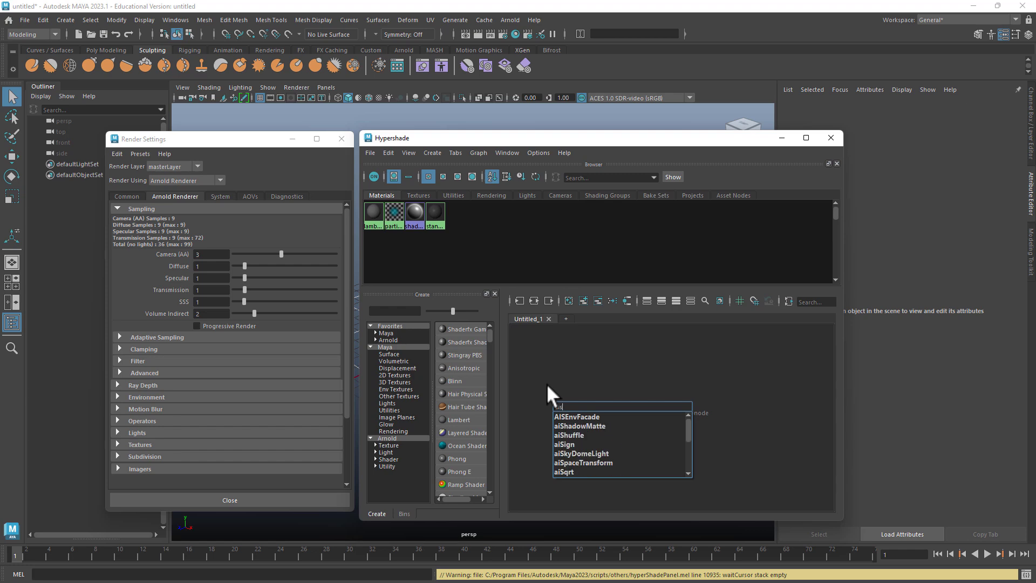
key("Down")
key("Down")
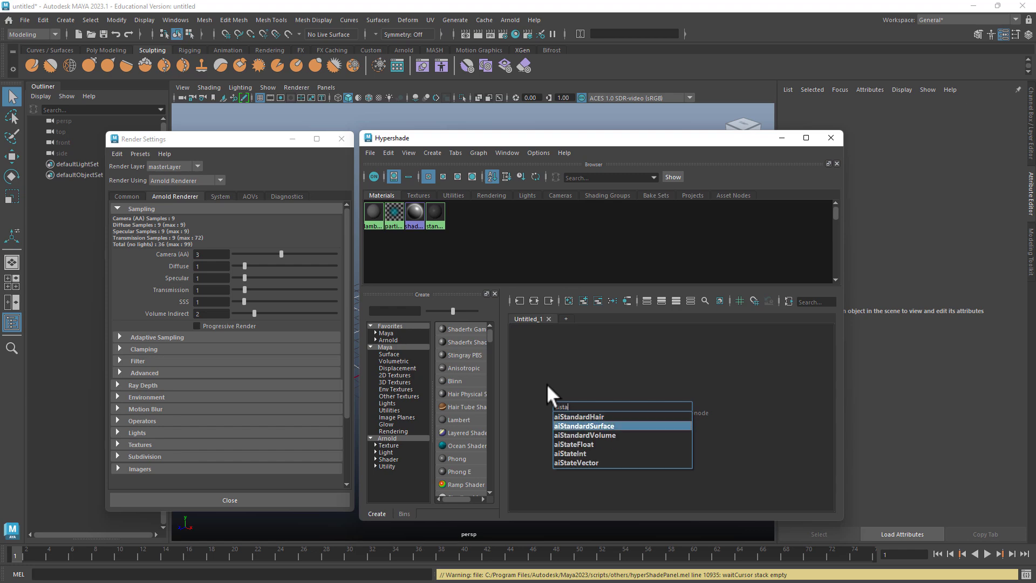
key("Return")
left_click_drag(729, 138, 591, 374)
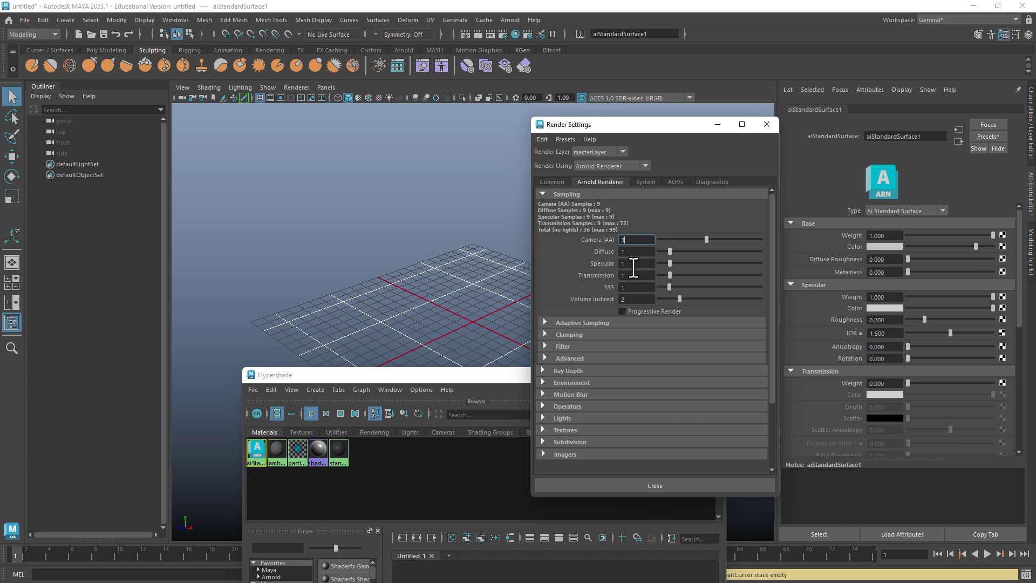
Raise aiStandardSurface1's Base Metalness from 0 to 1.000.
scroll(823, 371, "down", 4)
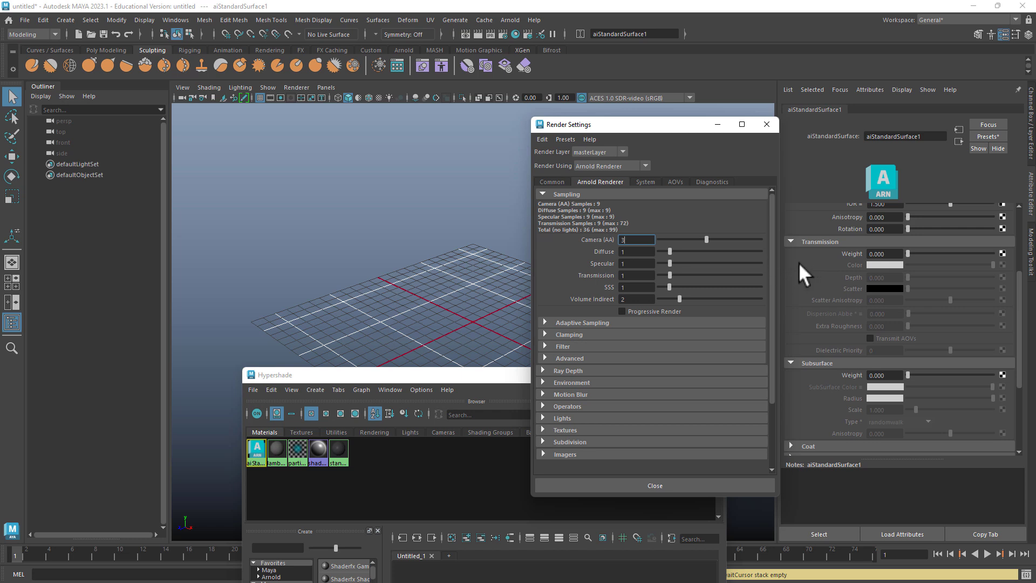
scroll(813, 313, "down", 2)
left_click(620, 287)
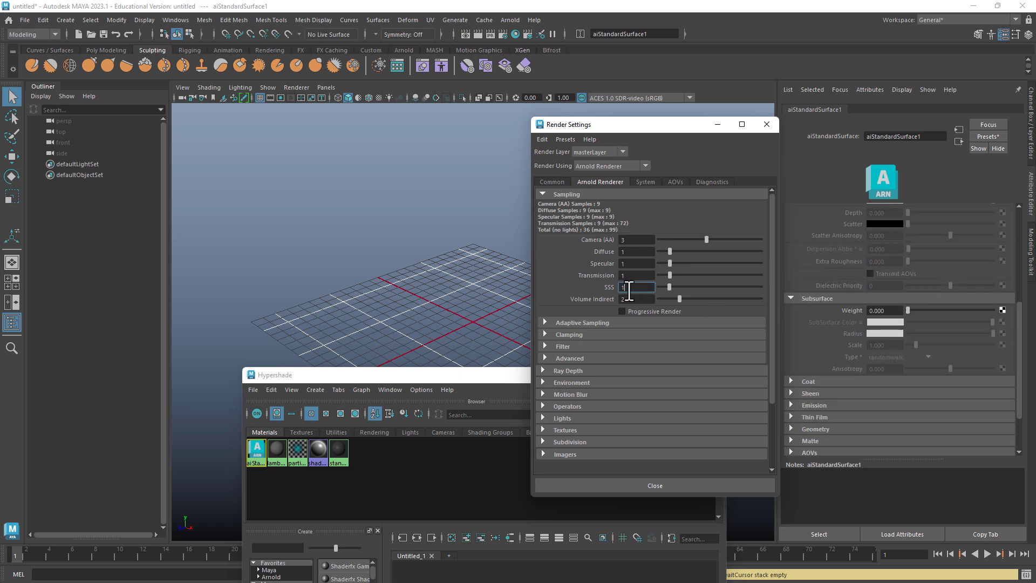
scroll(817, 336, "up", 6)
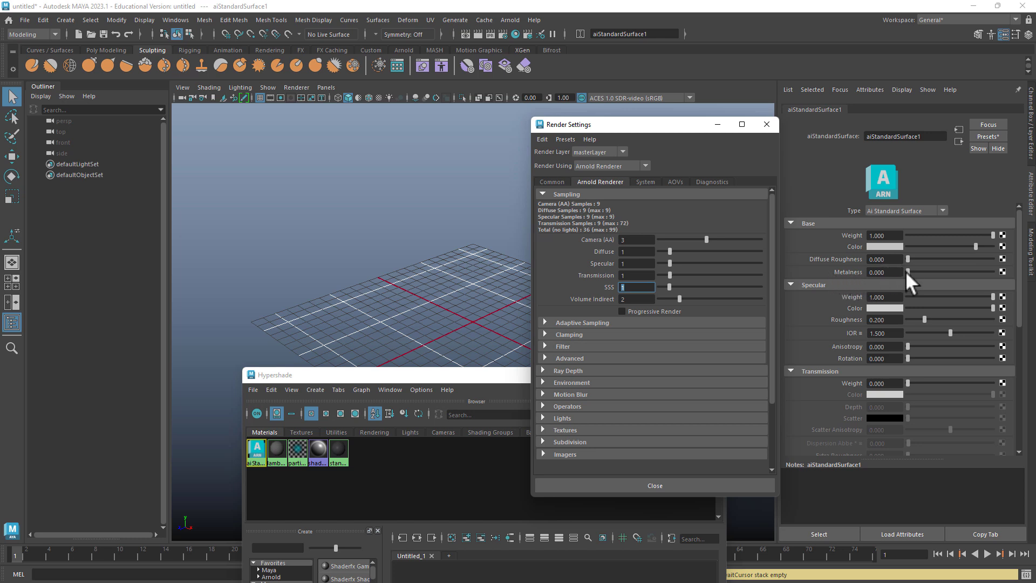
left_click_drag(908, 271, 995, 271)
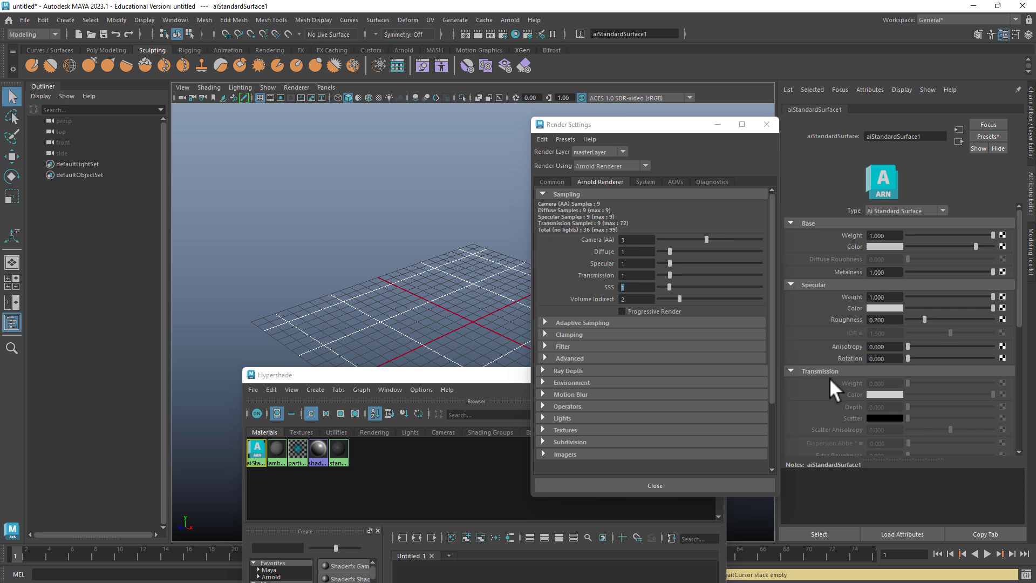
scroll(815, 376, "down", 3)
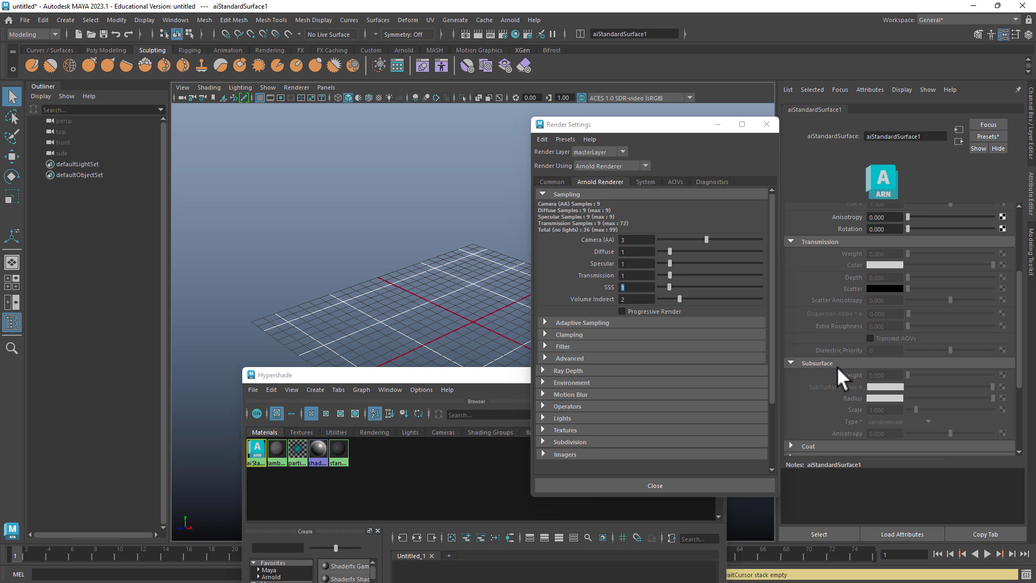
scroll(837, 366, "up", 3)
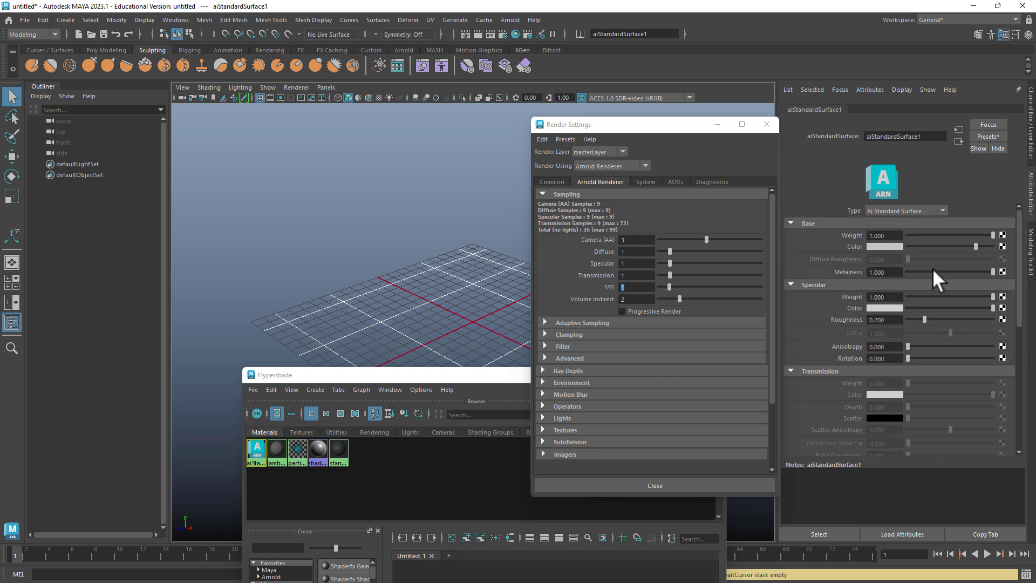
Give aiStandardSurface1 Metalness 0, Transmission Weight 0.800 and Subsurface Weight 1.000.
left_click_drag(932, 268, 951, 269)
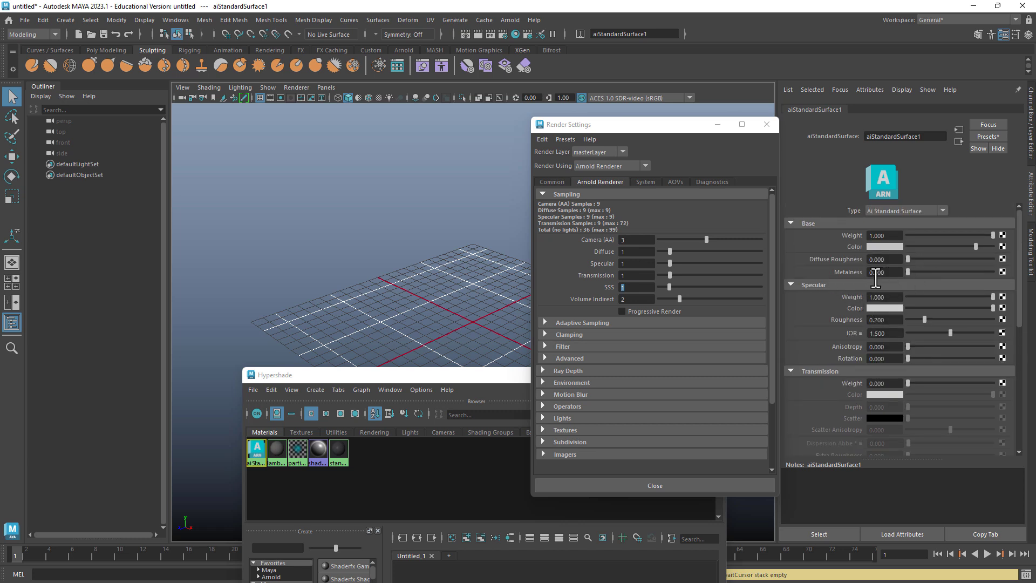
scroll(824, 332, "down", 2)
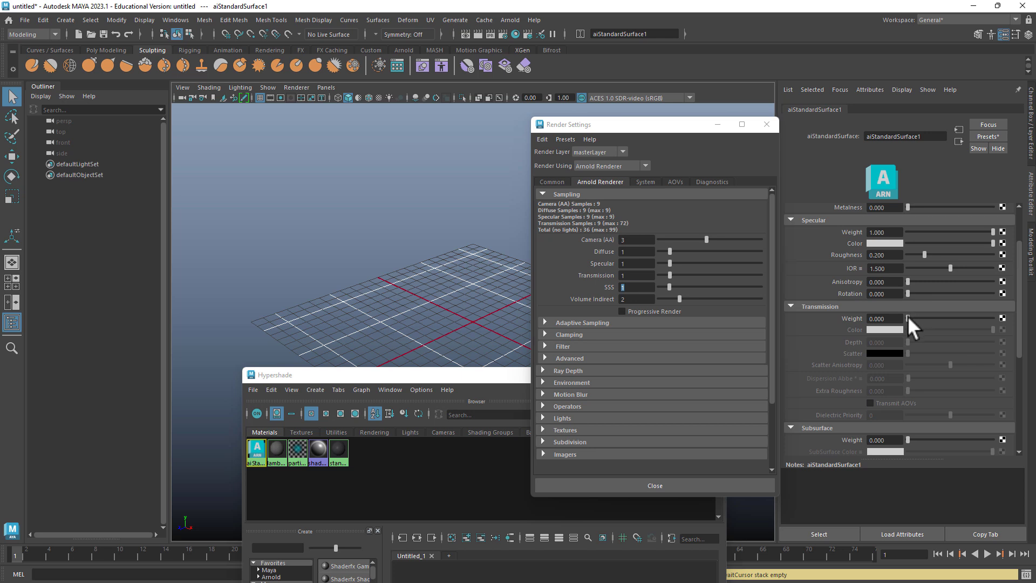
left_click_drag(907, 316, 1002, 322)
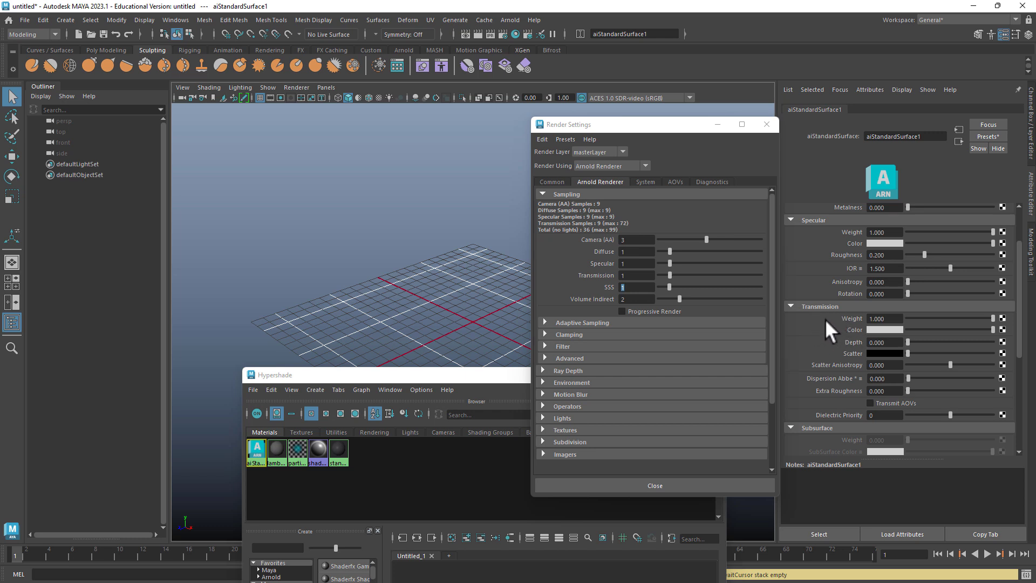
scroll(830, 322, "down", 3)
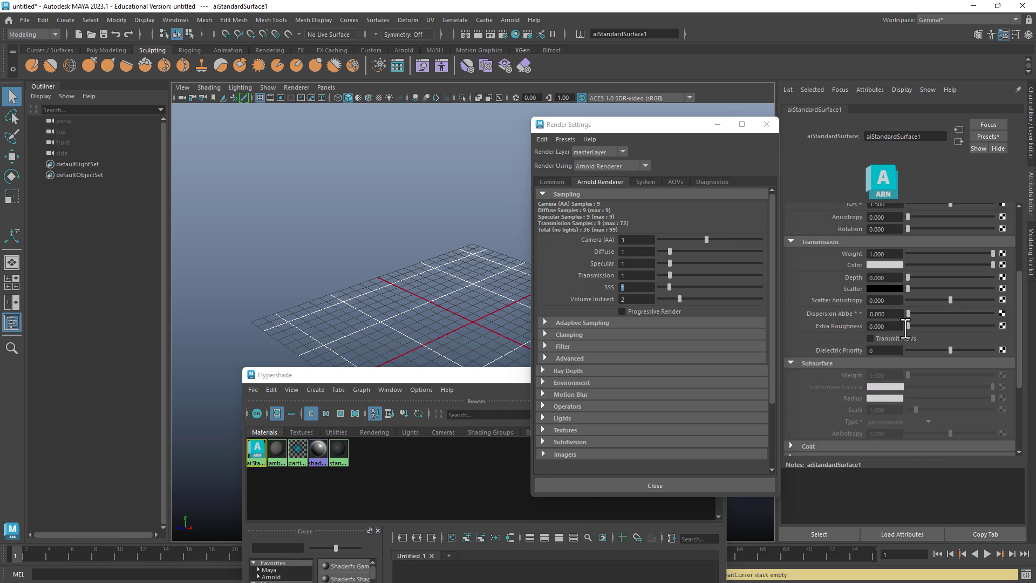
left_click(956, 253)
left_click_drag(978, 254, 979, 255)
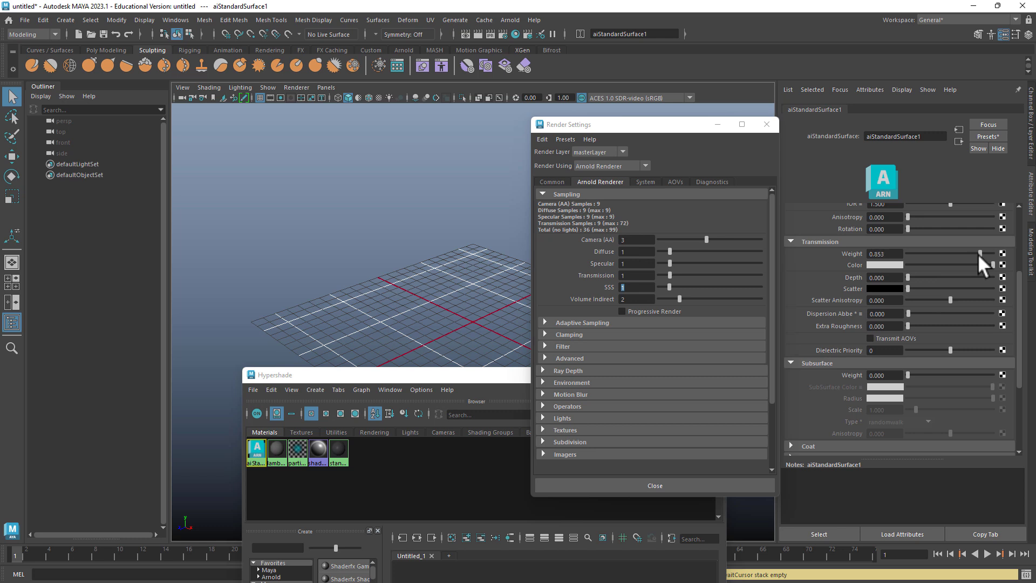
double_click(902, 254)
type(".8")
key("Return")
left_click_drag(908, 375, 993, 375)
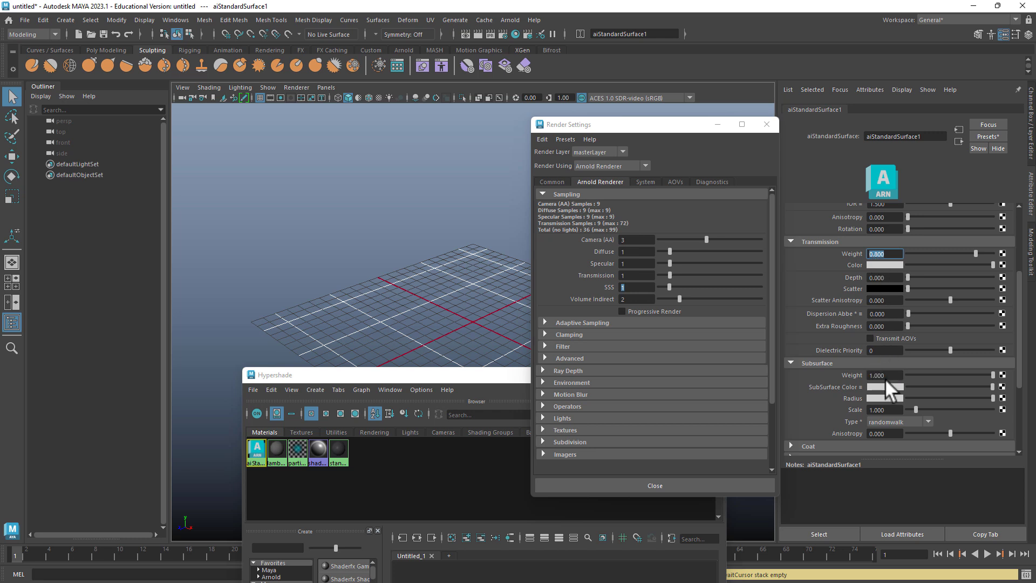
scroll(862, 386, "up", 4)
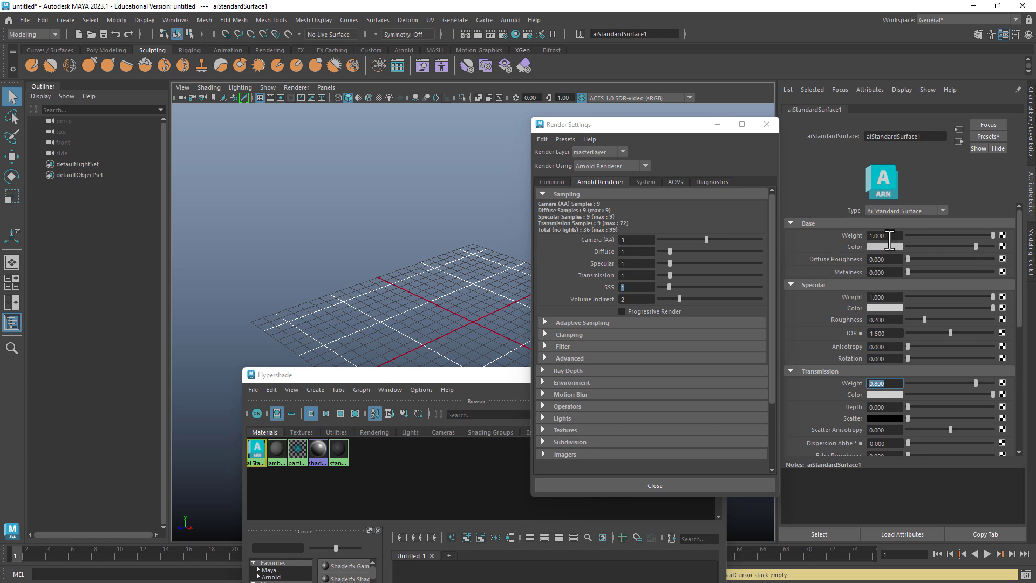
Replace aiStandardSurface1's attribute values with the Chrome material preset.
left_click(987, 137)
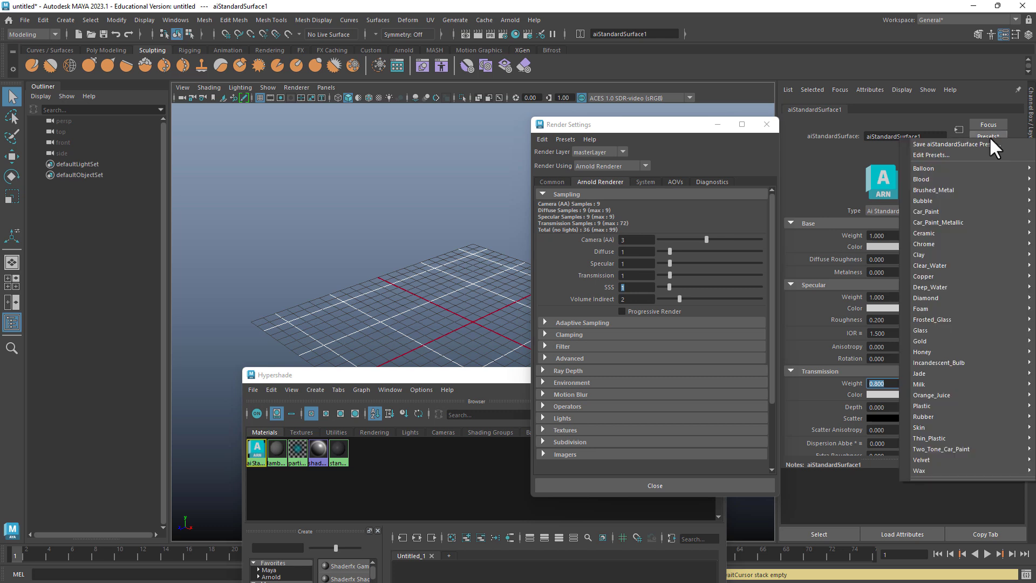
mouse_move(949, 244)
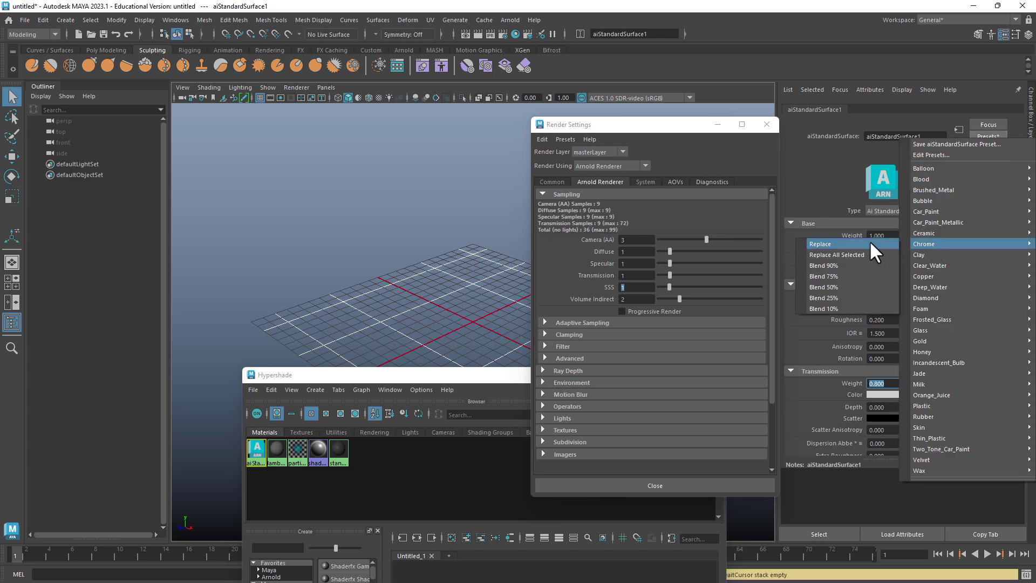
left_click(869, 241)
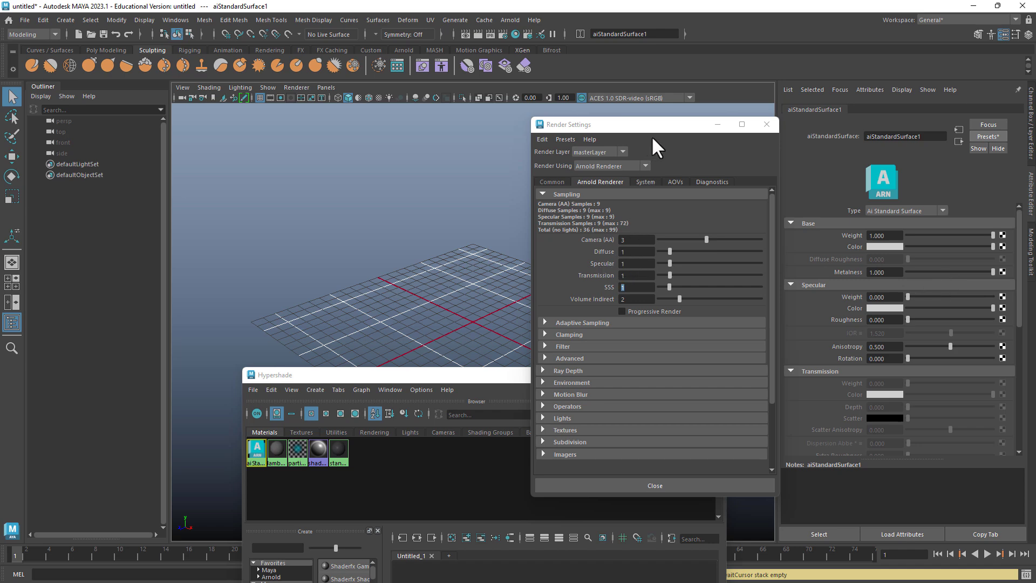
left_click_drag(652, 128, 199, 141)
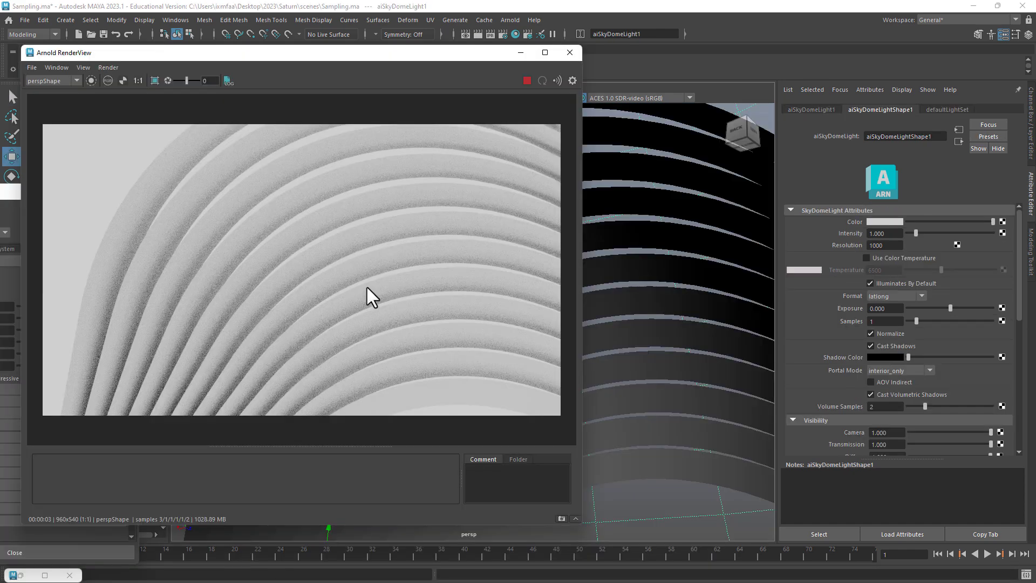
Rearrange the RenderView and Render Settings windows and zoom into the render.
left_click_drag(266, 59, 459, 59)
left_click_drag(25, 190, 159, 164)
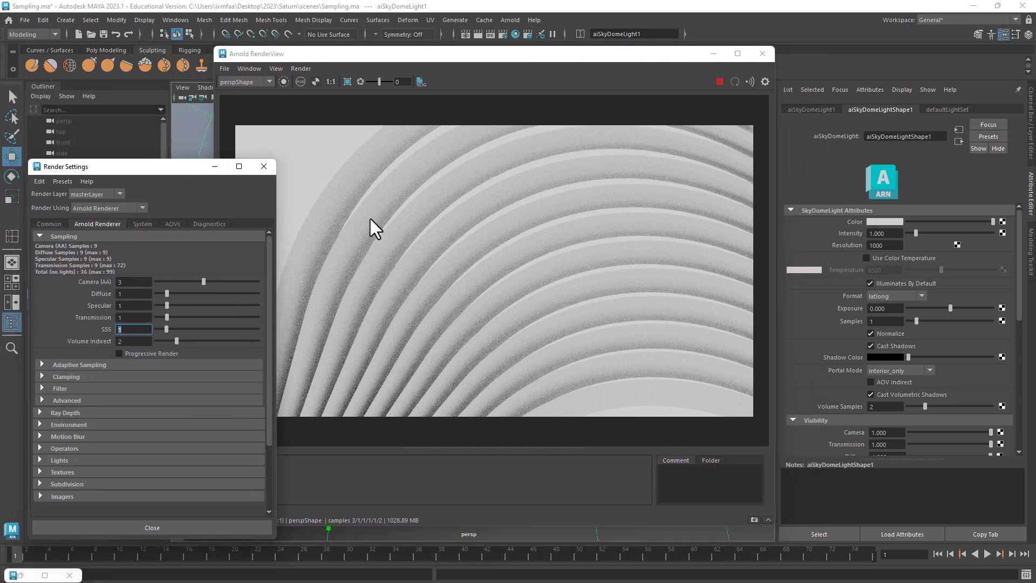
scroll(452, 218, "up", 3)
middle_click_drag(441, 206, 559, 271)
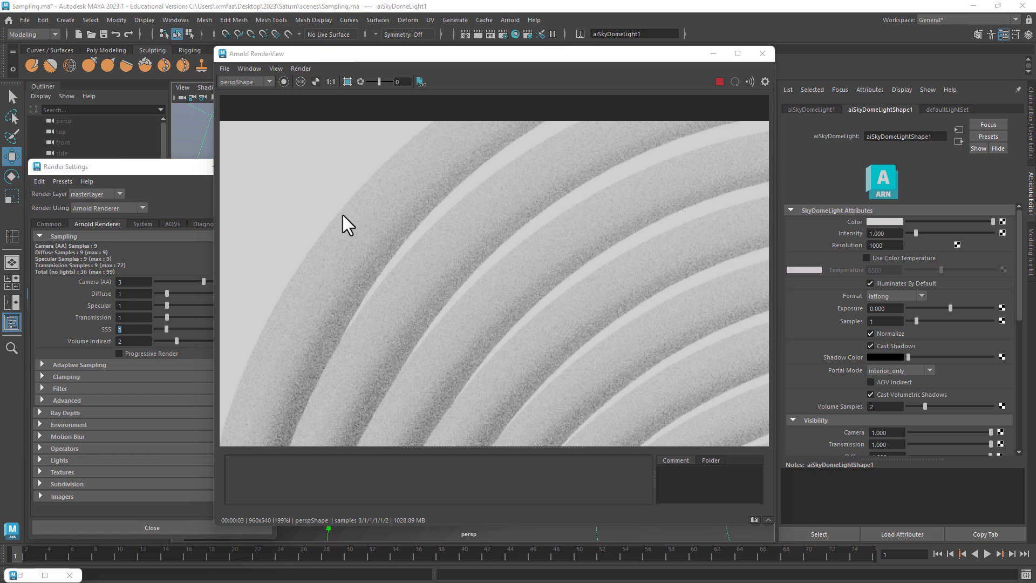
Draw a larger render region over the curved rings and frame it at 282% zoom.
left_click_drag(337, 216, 355, 224)
left_click_drag(623, 358, 635, 367)
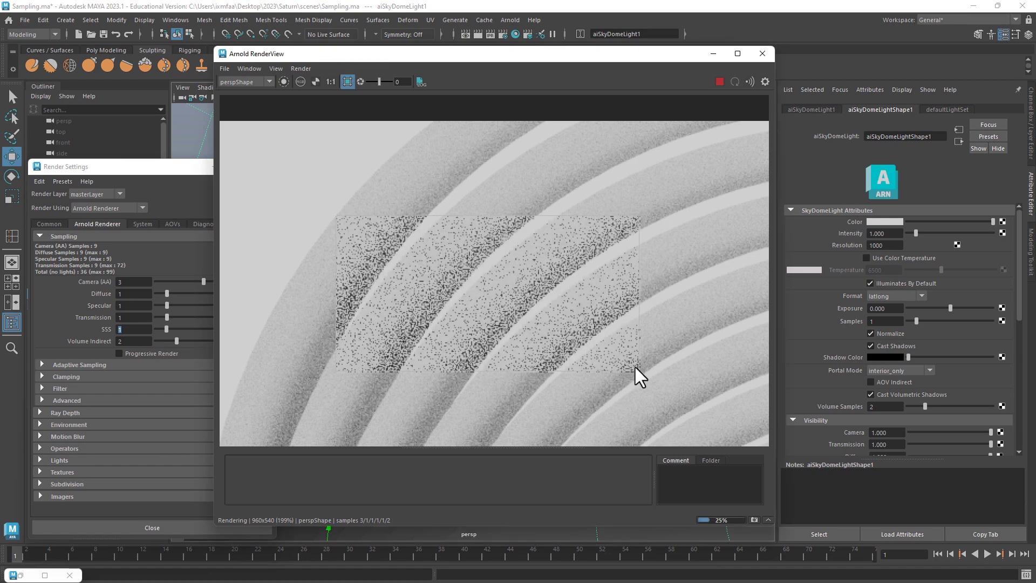
scroll(513, 291, "up", 2)
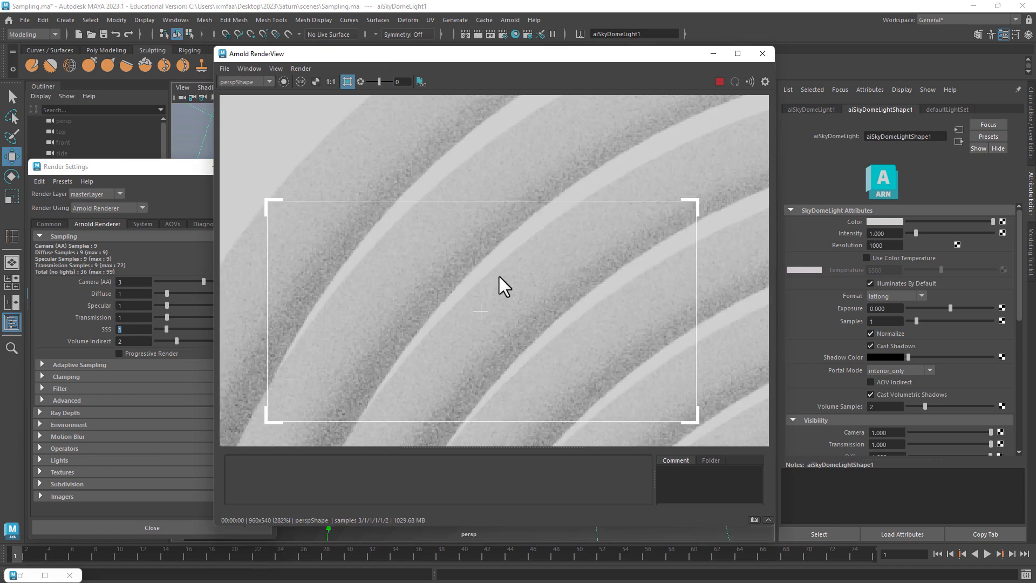
middle_click_drag(497, 254, 499, 232)
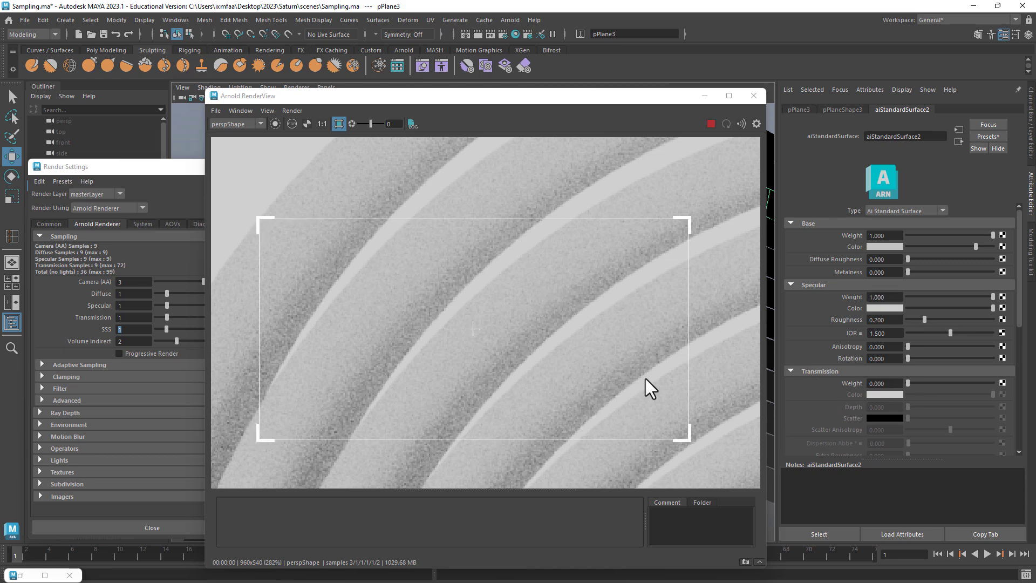
Snapshot the Camera (AA) 3 render, raise Camera (AA) to 10, and snapshot again.
left_click_drag(102, 168, 99, 128)
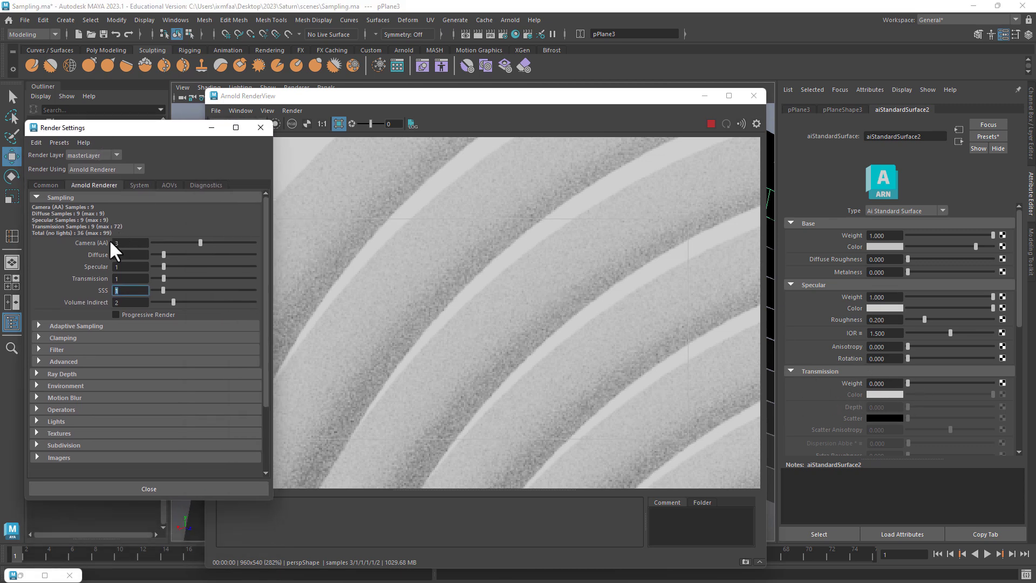
left_click_drag(527, 97, 623, 67)
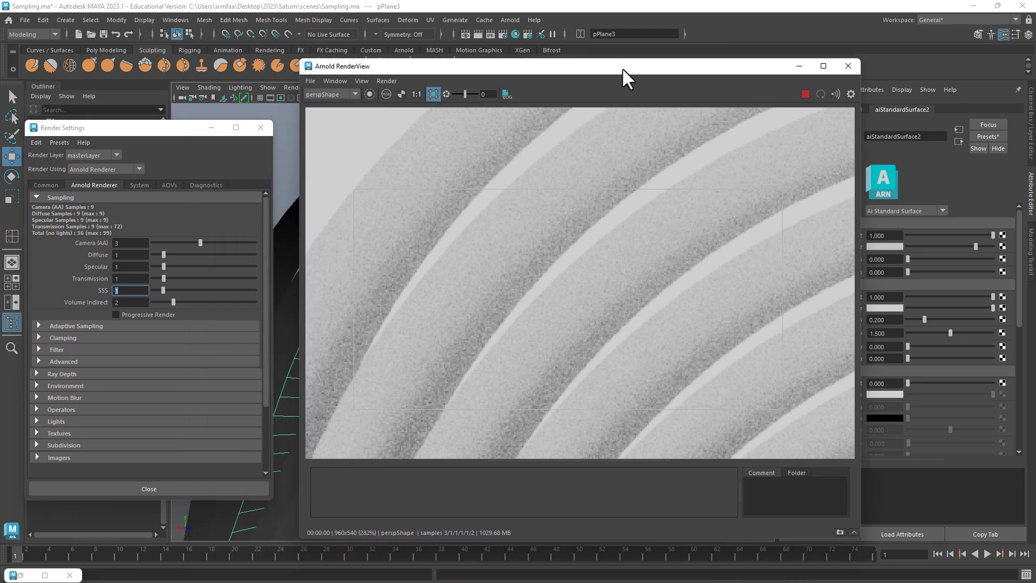
left_click(839, 532)
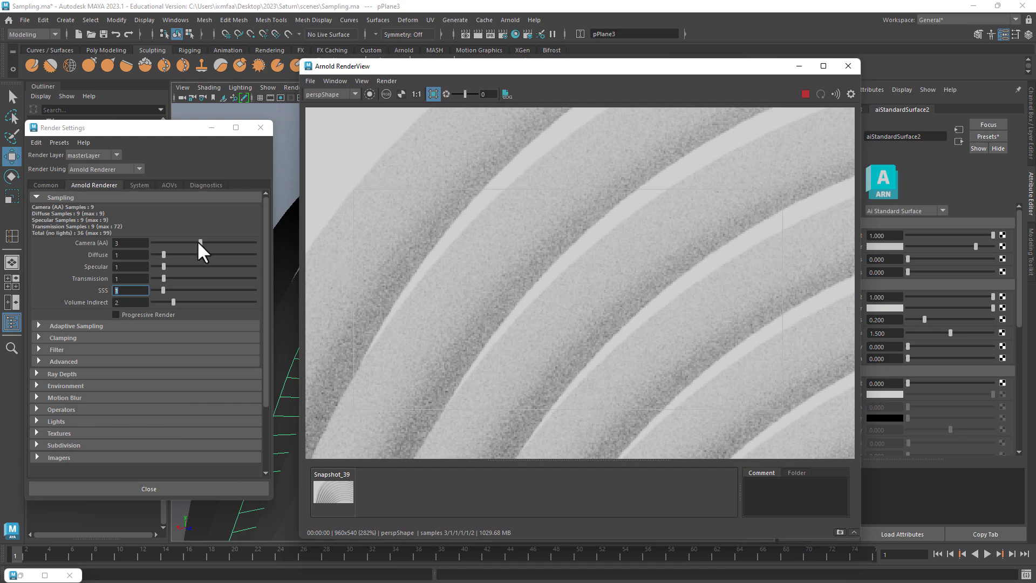
left_click_drag(202, 242, 258, 241)
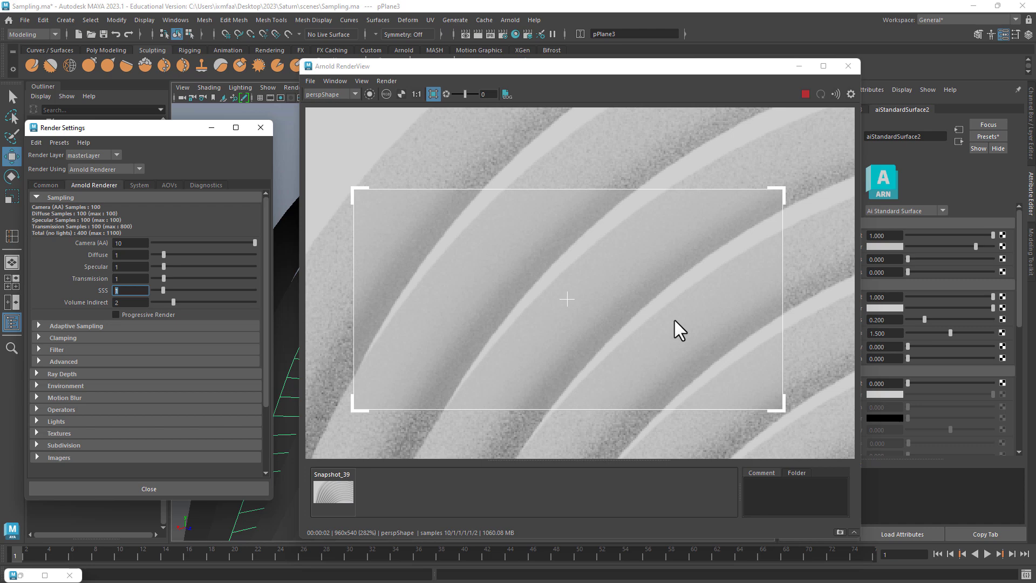
scroll(674, 319, "up", 2)
left_click(840, 532)
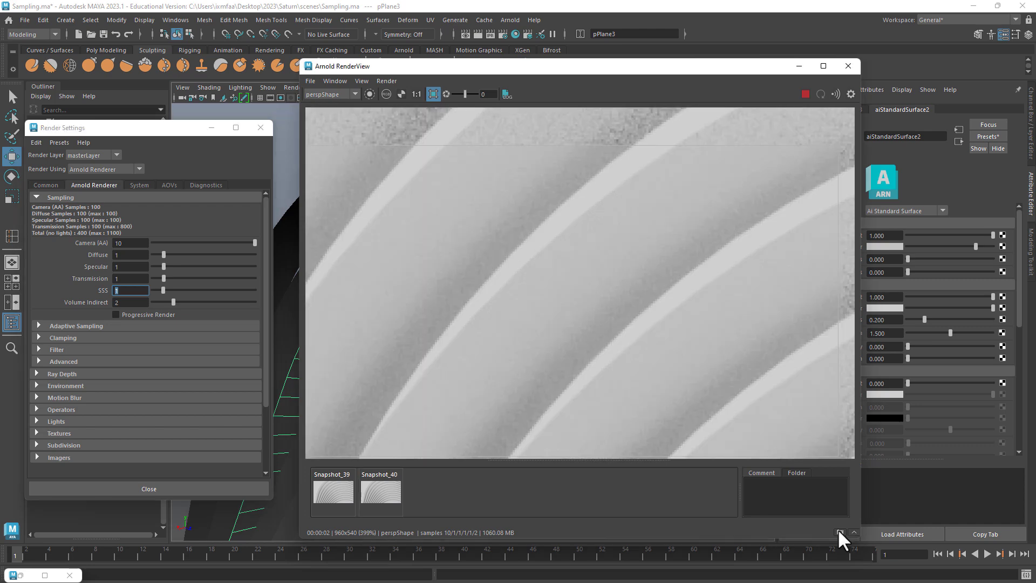
Compare Snapshot_39 and Snapshot_40, zooming in to inspect noise on the rings.
left_click(383, 494)
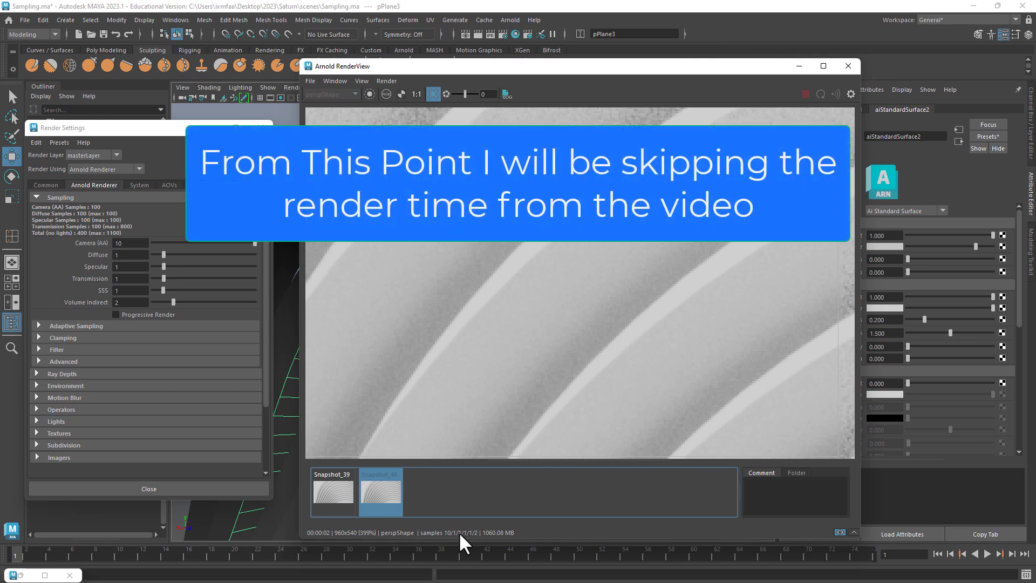
left_click(345, 499)
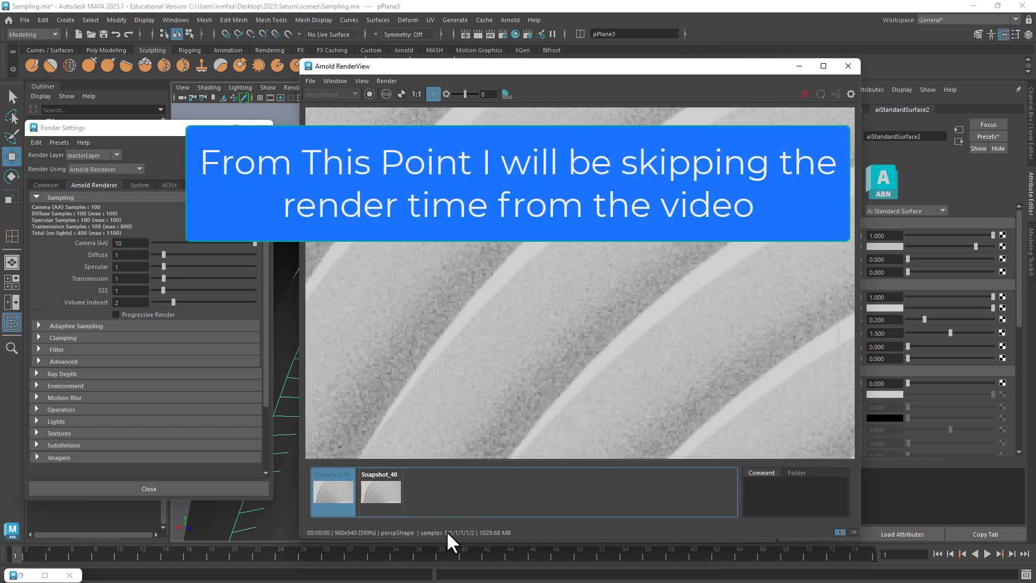
left_click(376, 499)
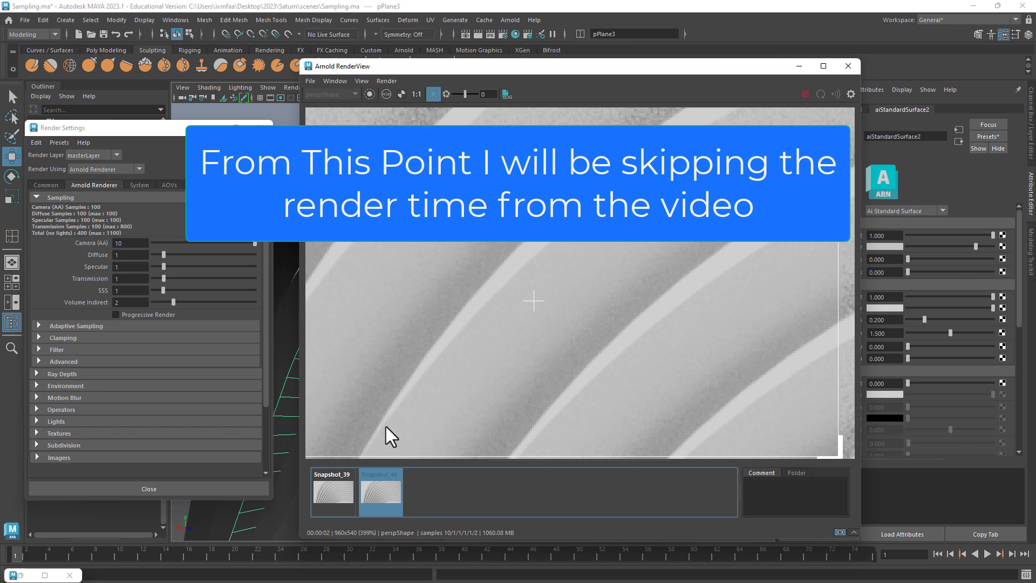
middle_click_drag(533, 301, 620, 340)
scroll(615, 273, "up", 3)
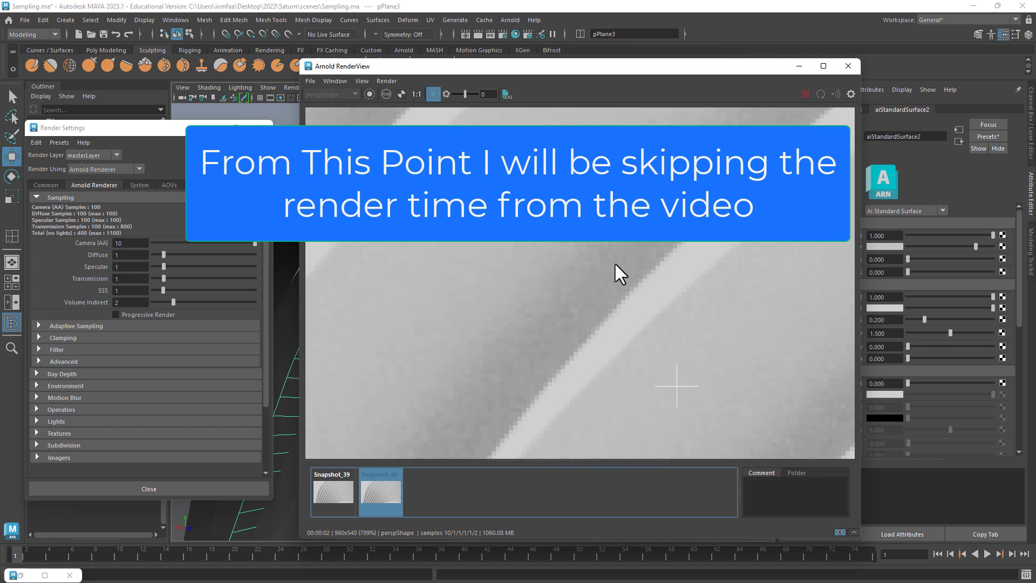
scroll(613, 250, "down", 2)
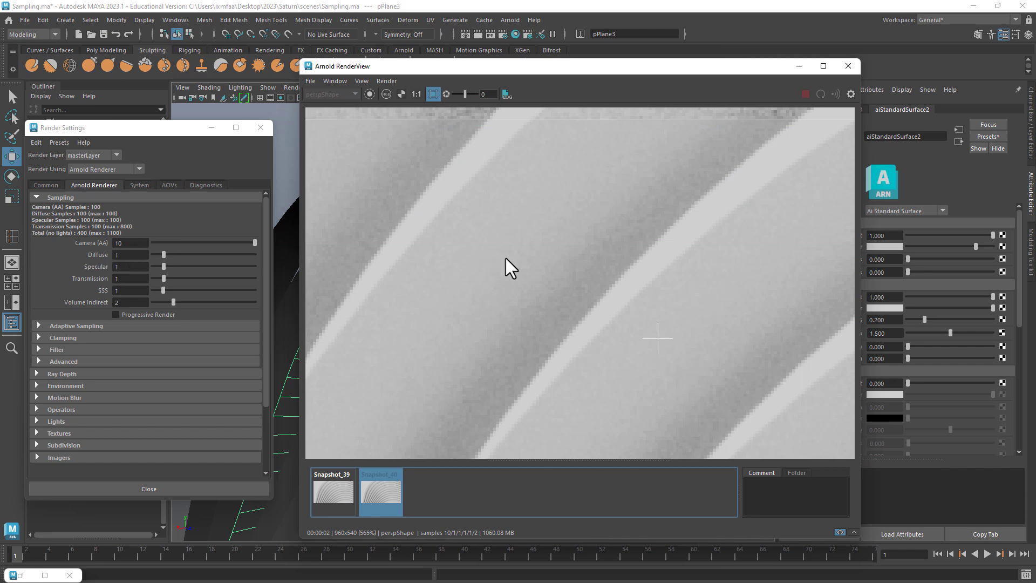
Raise SSS samples to 10, save Snapshot_41, then raise Specular and Transmission samples to 10.
left_click(175, 290)
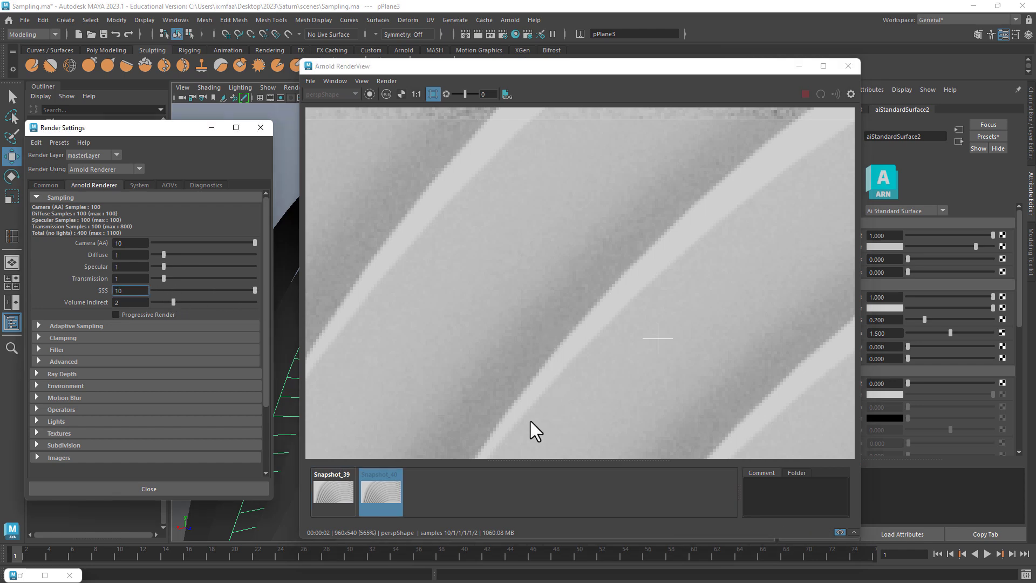
left_click(381, 487)
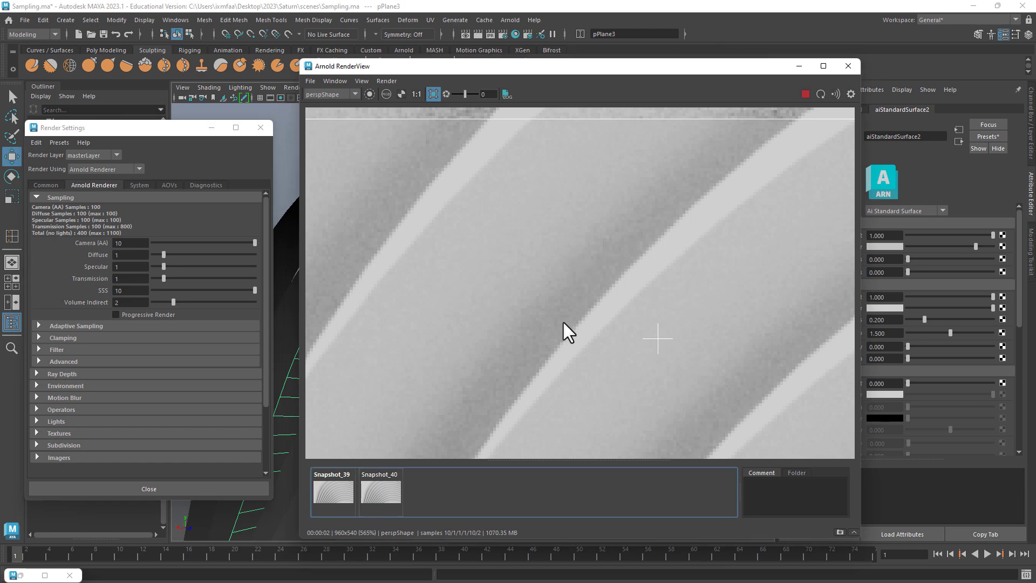
left_click(840, 532)
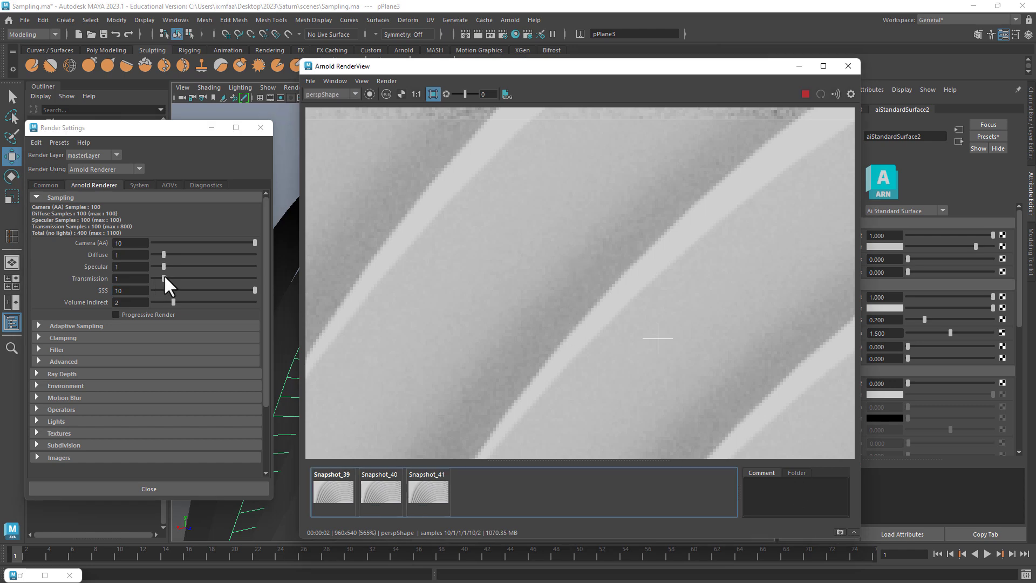
left_click_drag(164, 275, 263, 267)
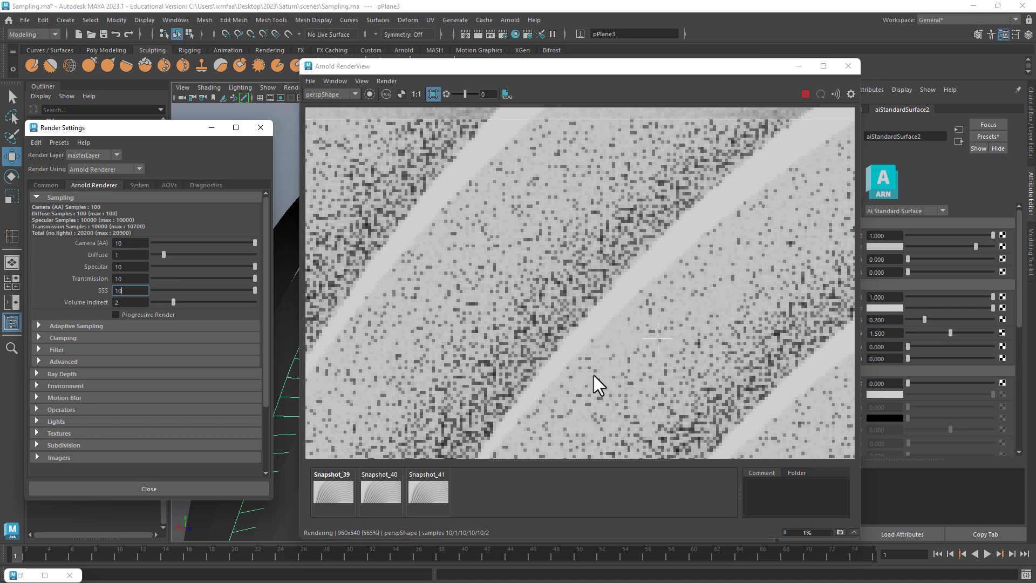
scroll(449, 250, "down", 1)
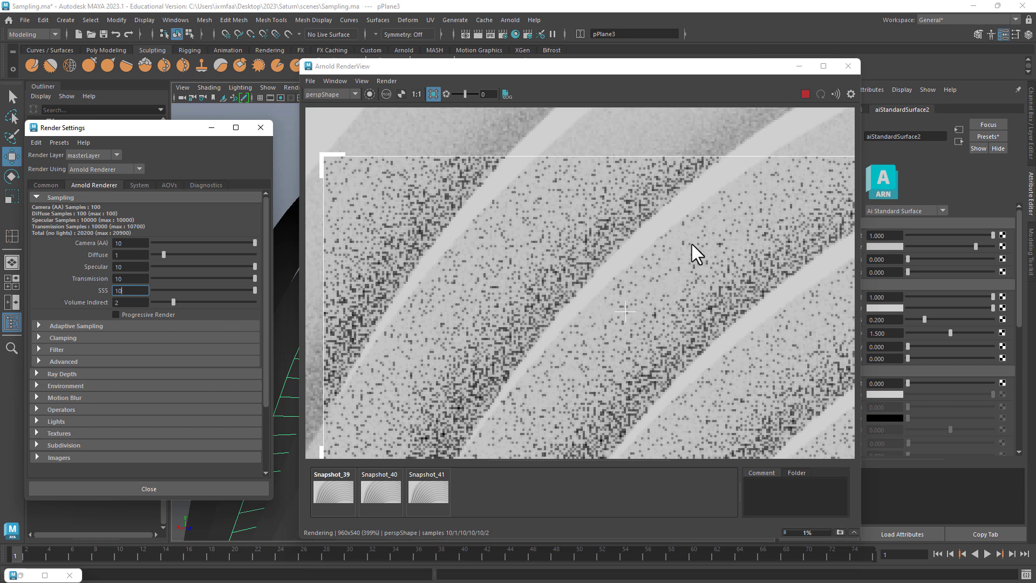
scroll(691, 244, "down", 1)
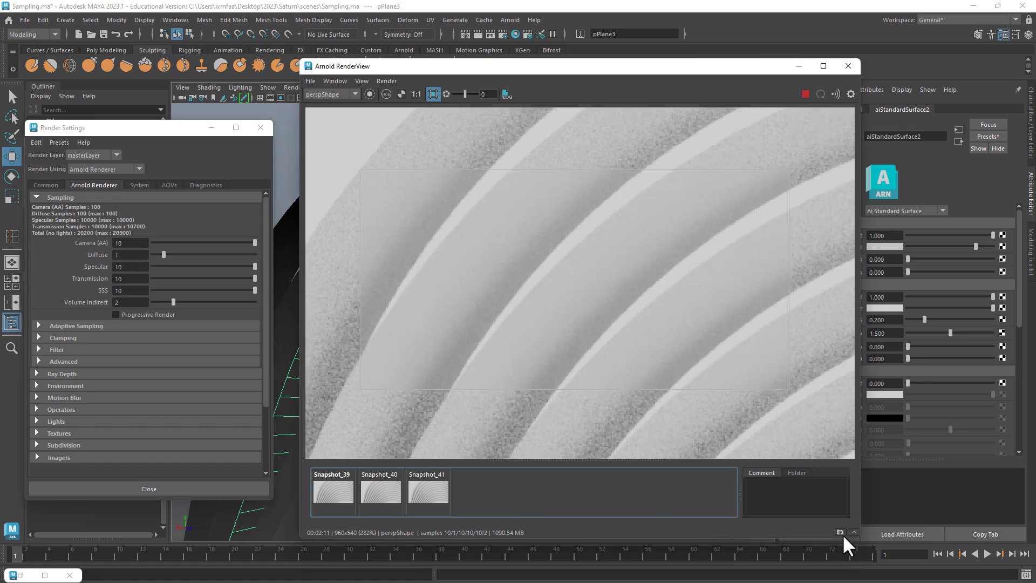
Save the finished render as Snapshot_42 and compare it against Snapshot_40.
left_click(840, 531)
left_click(474, 490)
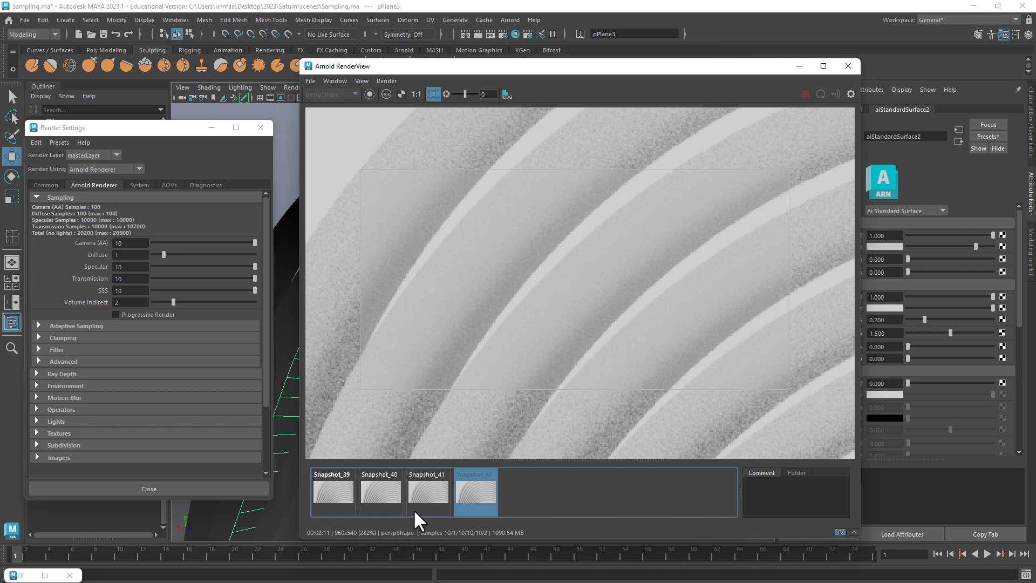
left_click(381, 491)
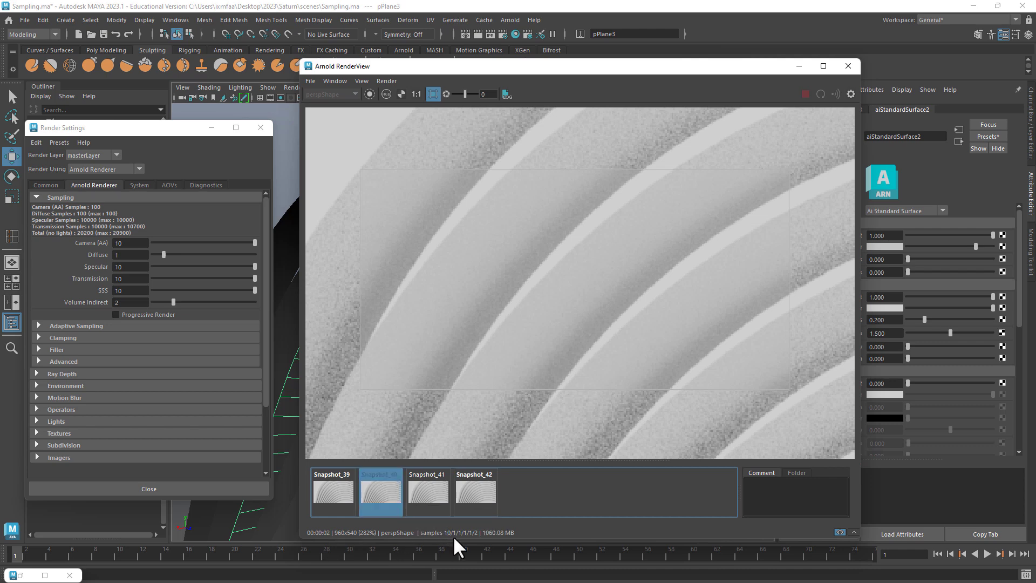
left_click(460, 499)
left_click(385, 491)
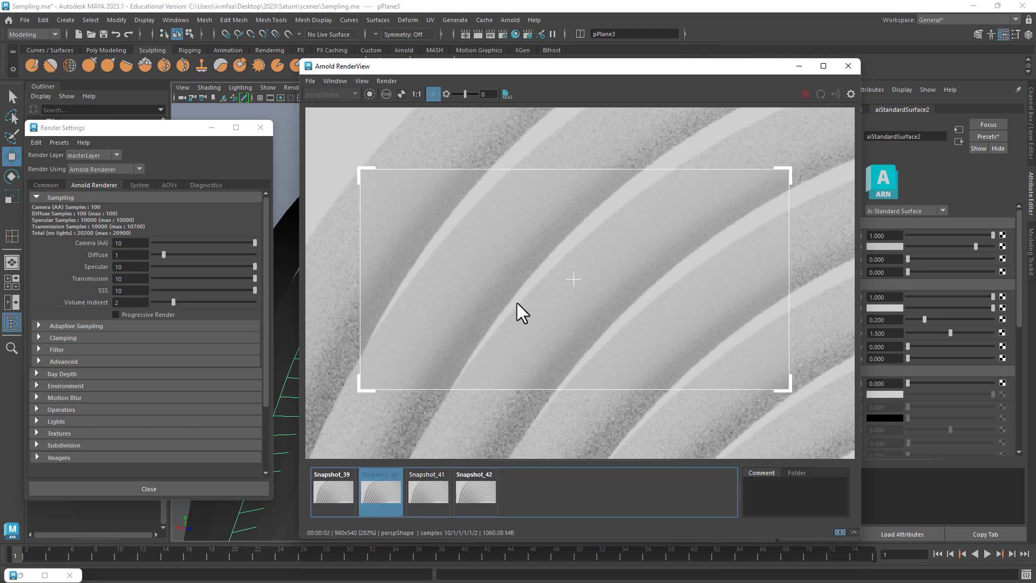
scroll(515, 294, "up", 2)
left_click(487, 492)
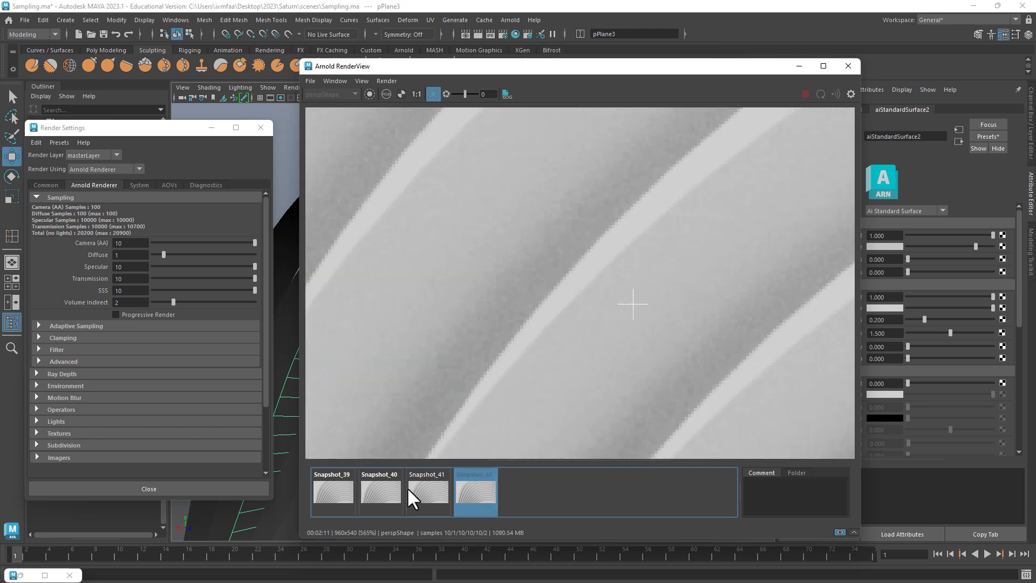
left_click(385, 490)
left_click(478, 486)
left_click(377, 485)
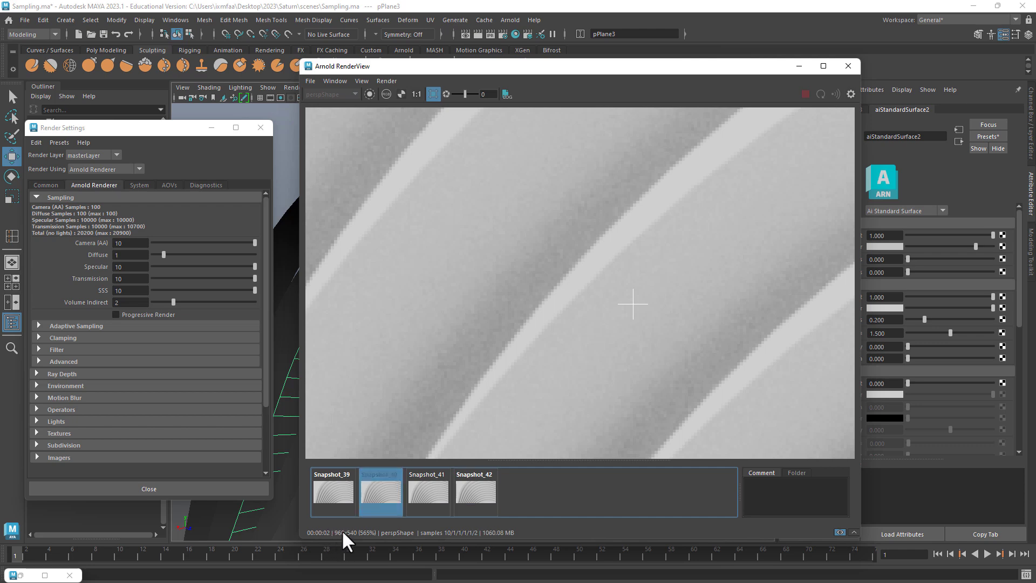
Delete Snapshot_41, recheck Snapshot_40 against 42, and lower SSS and Transmission samples to 0.
left_click(419, 495)
key("Delete")
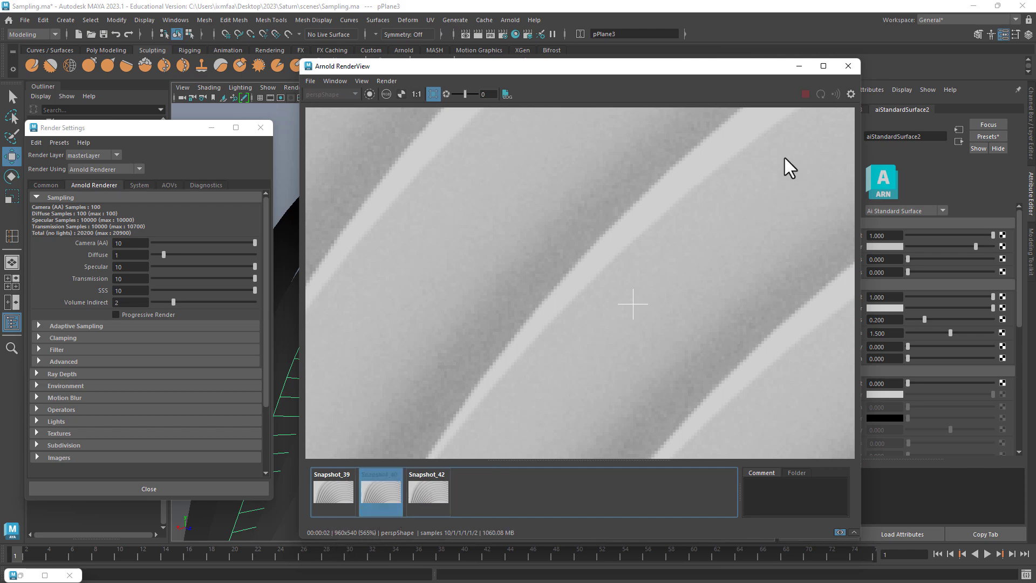
left_click(392, 494)
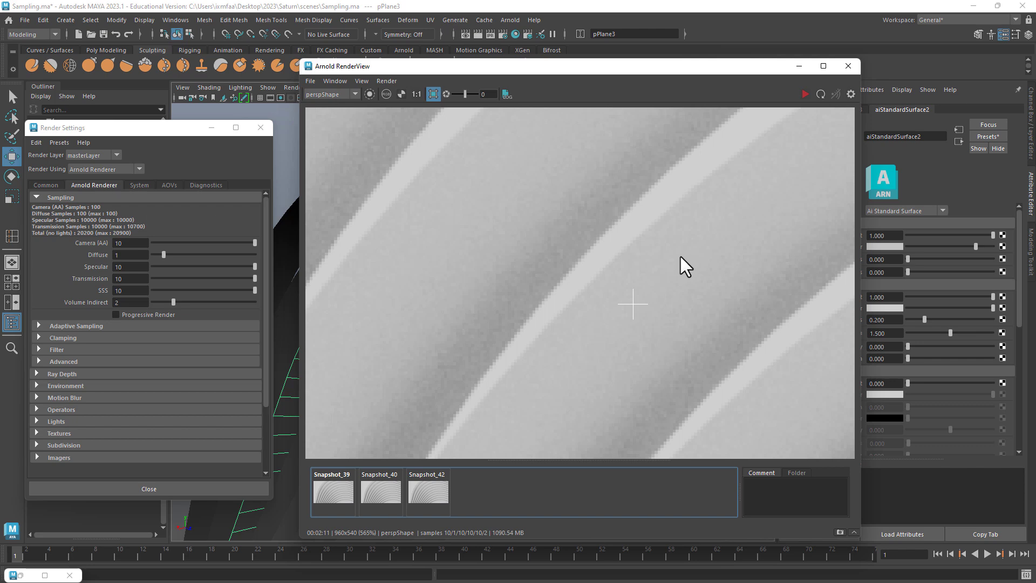
scroll(681, 258, "down", 2)
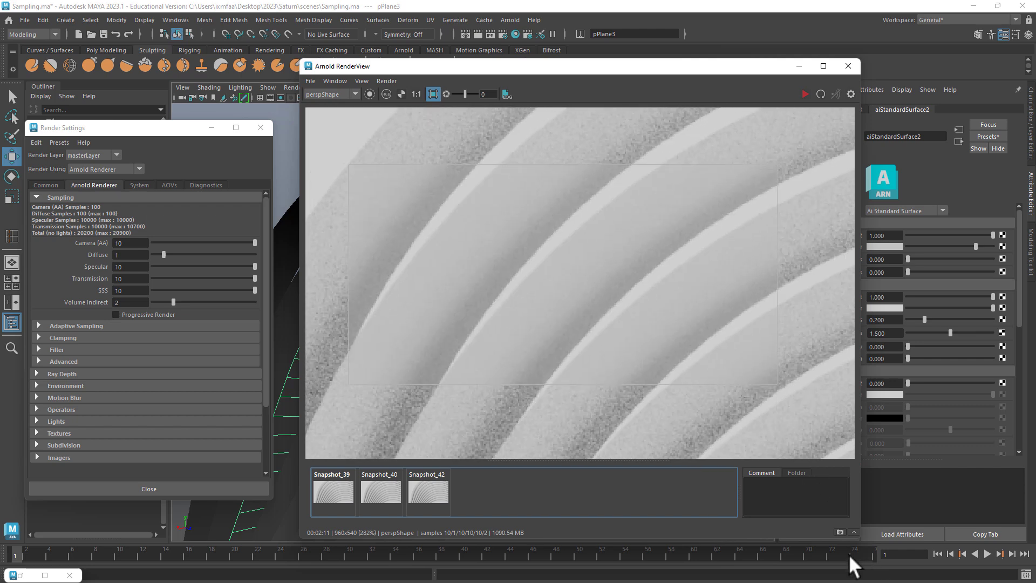
left_click(443, 496)
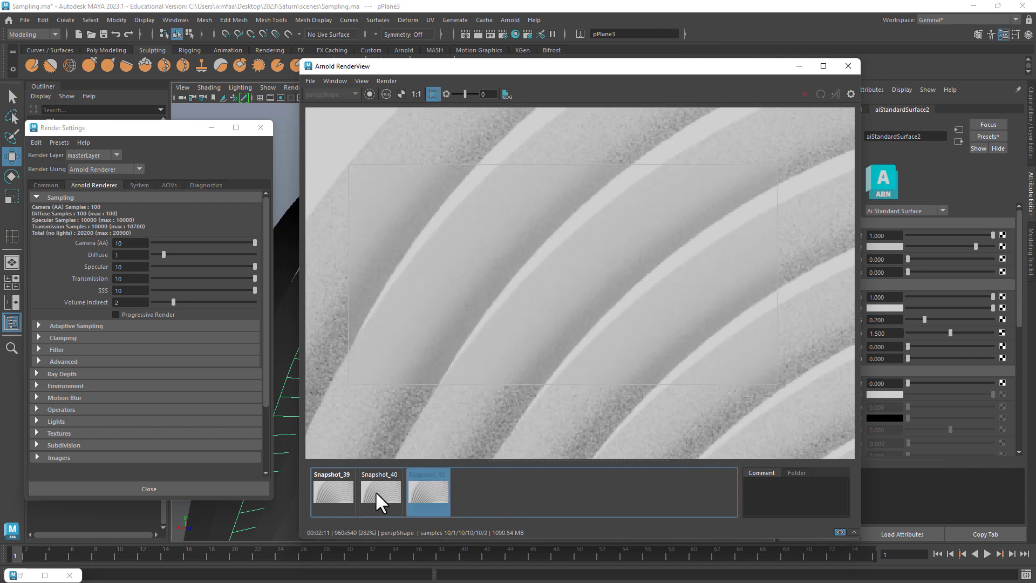
left_click(376, 491)
left_click(414, 490)
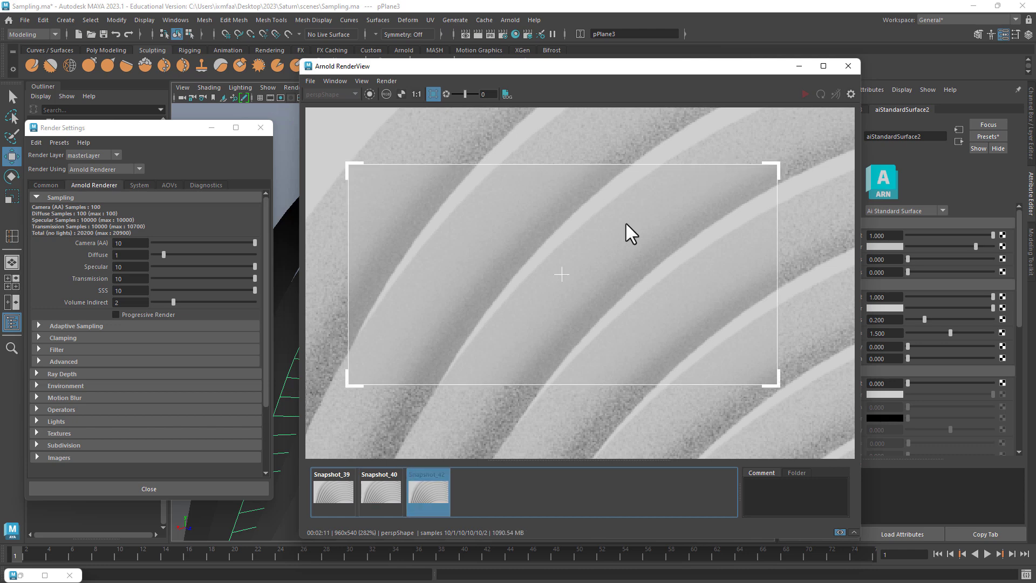
left_click(436, 478)
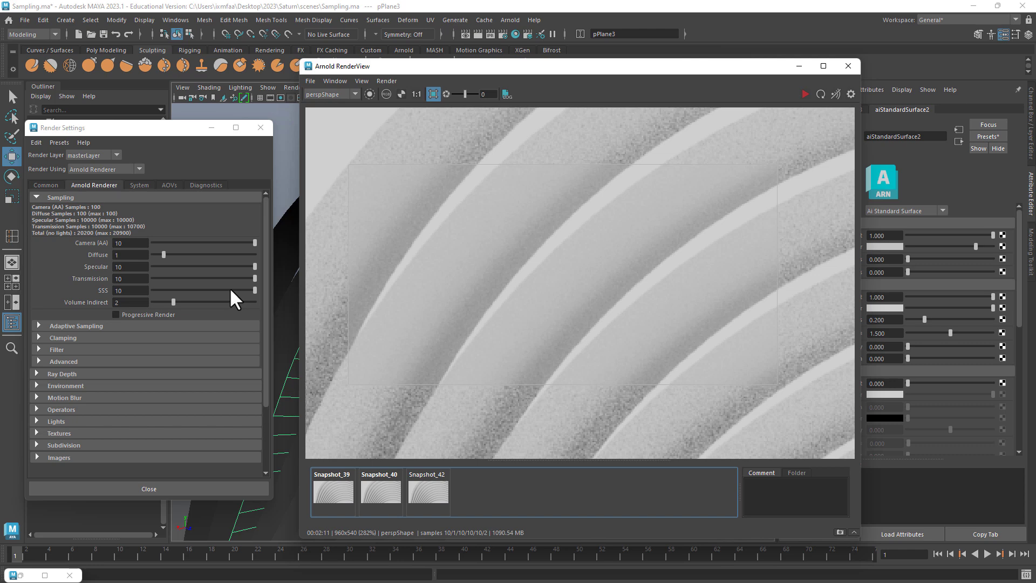
left_click_drag(230, 291, 191, 281)
left_click(167, 278)
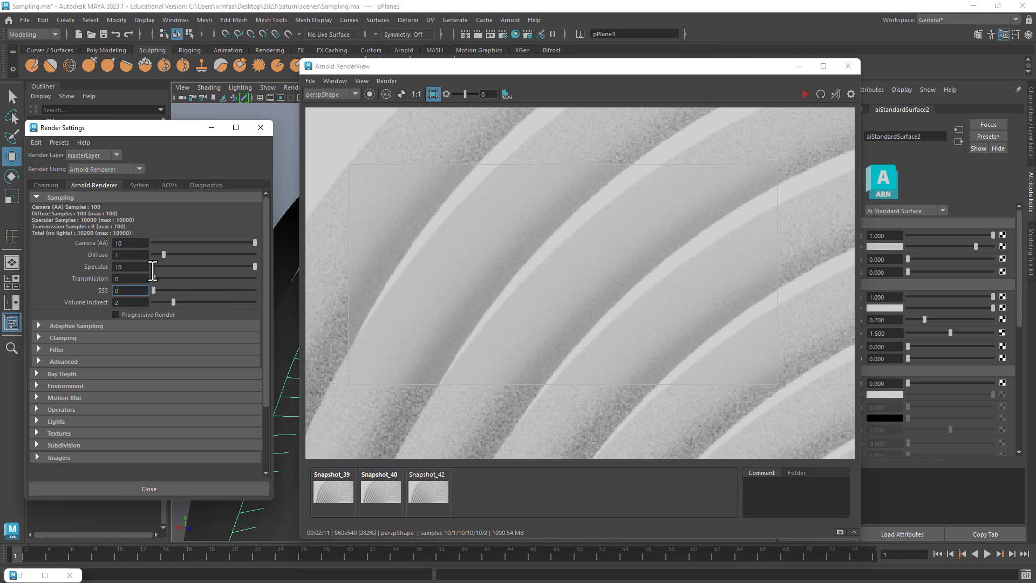
Set SSS samples to 0 and Diffuse samples to 6, then re-render the region.
left_click(164, 266)
left_click(213, 251)
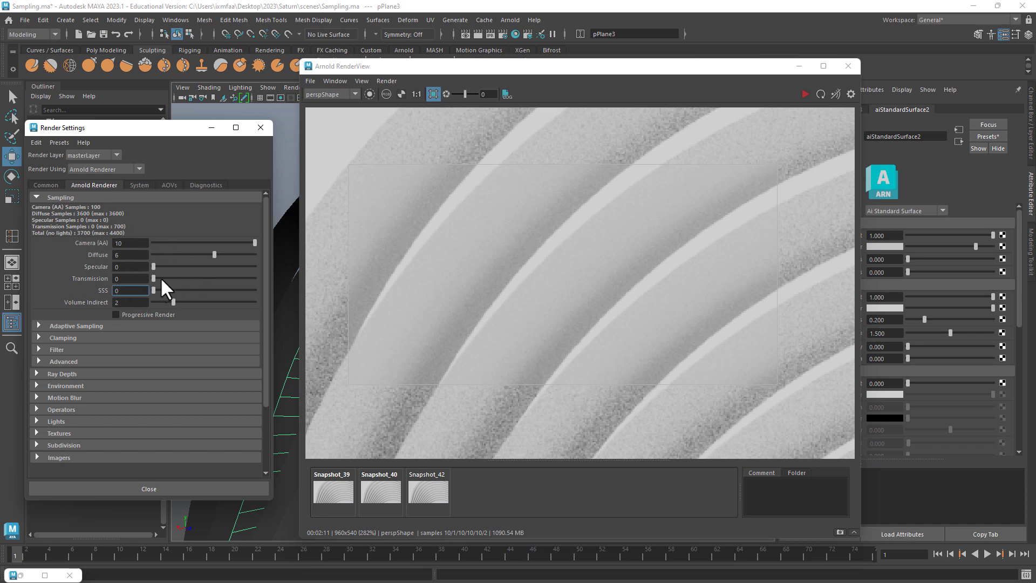
left_click(804, 94)
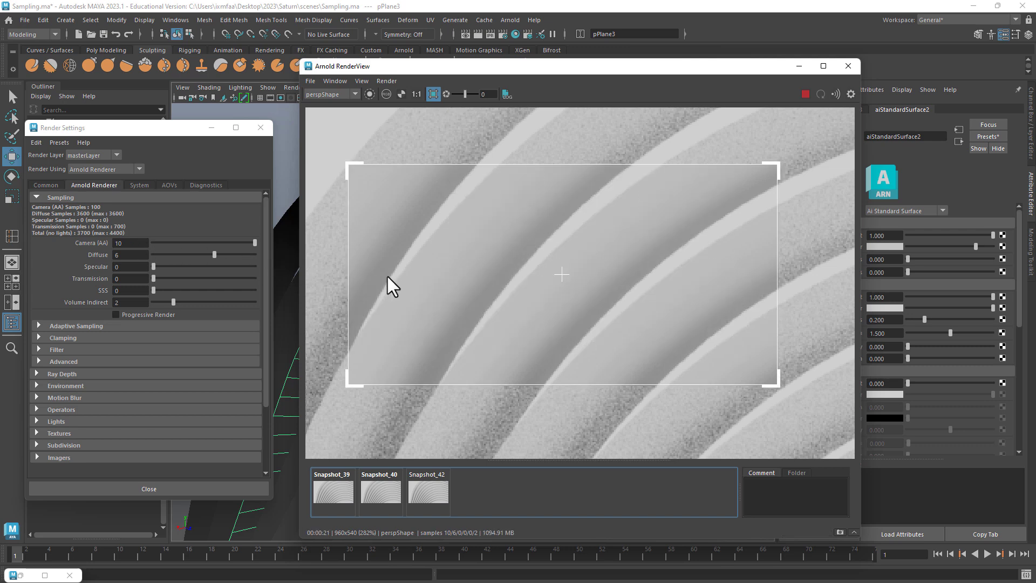
Store the render as Snapshot_43 and zoom into it to inspect the noise.
left_click(840, 532)
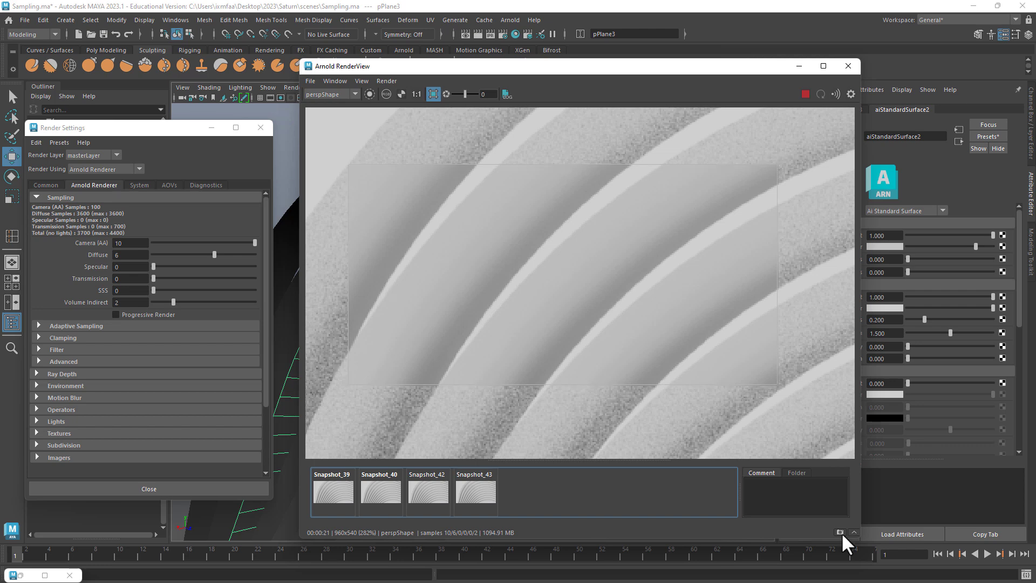
left_click(482, 488)
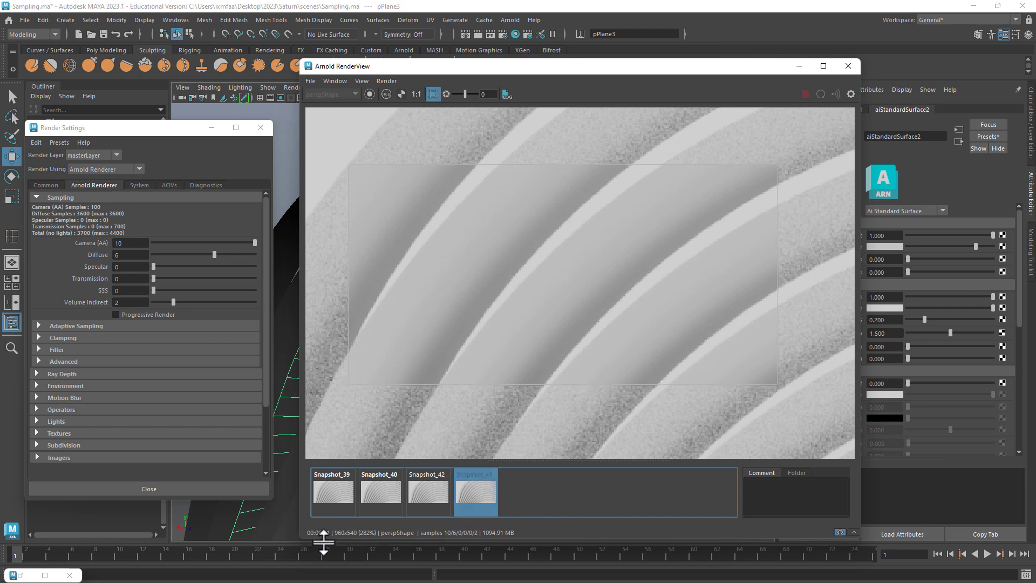
scroll(485, 262, "up", 2)
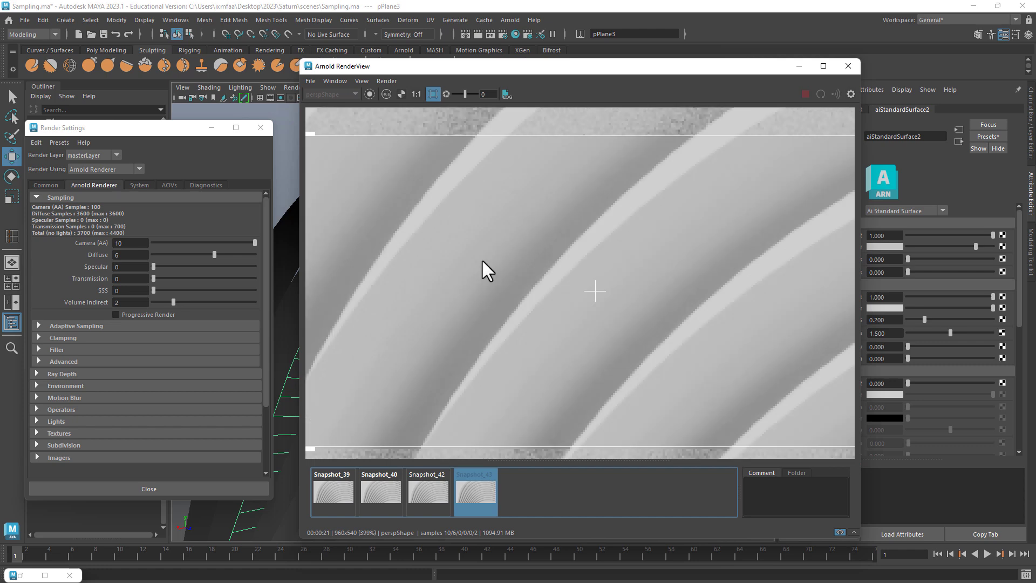
middle_click_drag(492, 262, 533, 283)
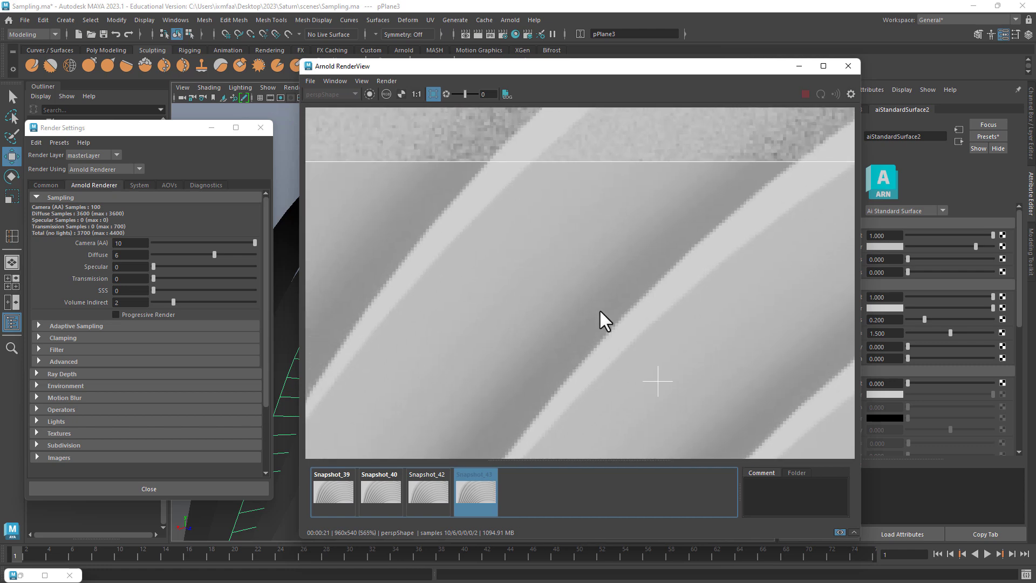
middle_click_drag(600, 312, 576, 233)
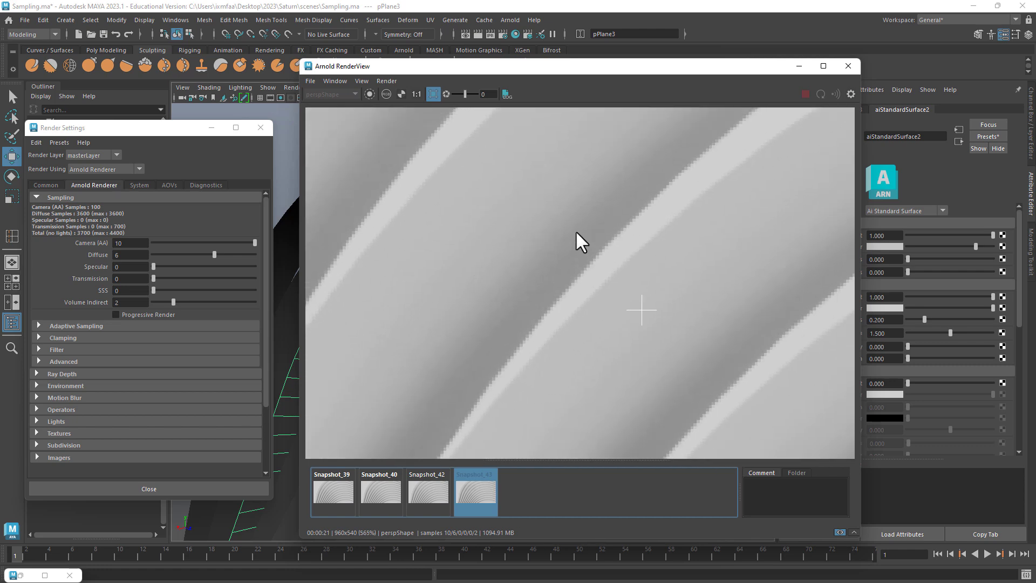
Flip between Snapshot_42 and Snapshot_43, then lower Camera (AA) samples from 10 to 5.
left_click(422, 492)
left_click(482, 495)
left_click(425, 492)
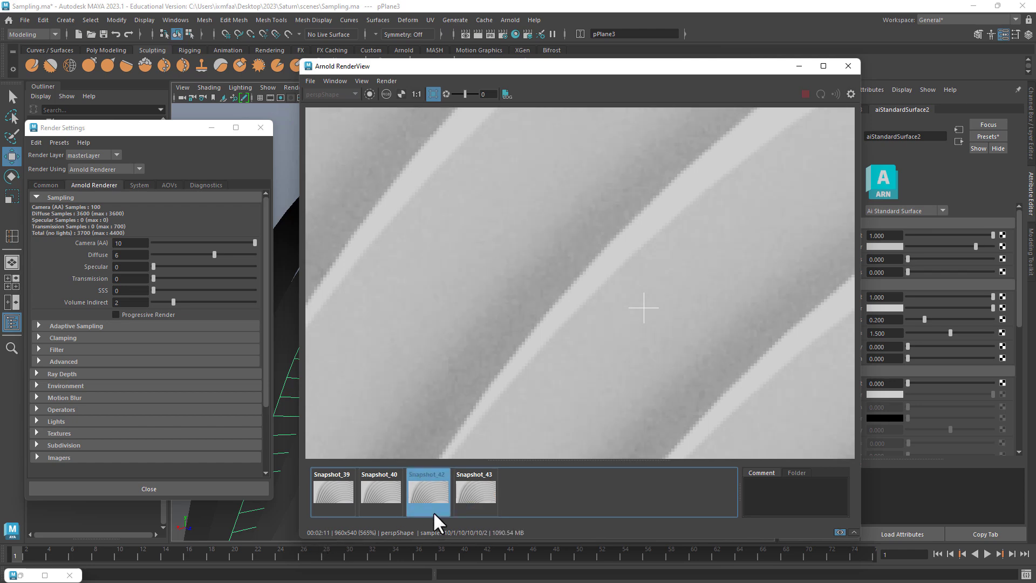
left_click(471, 490)
left_click(446, 489)
left_click(466, 487)
scroll(499, 309, "down", 1)
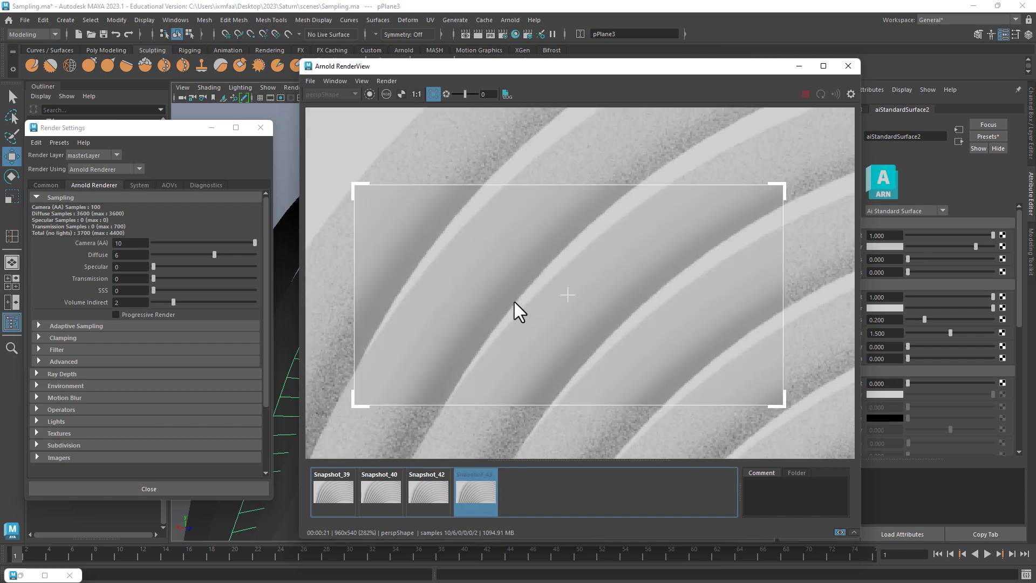
middle_click_drag(513, 302, 519, 294)
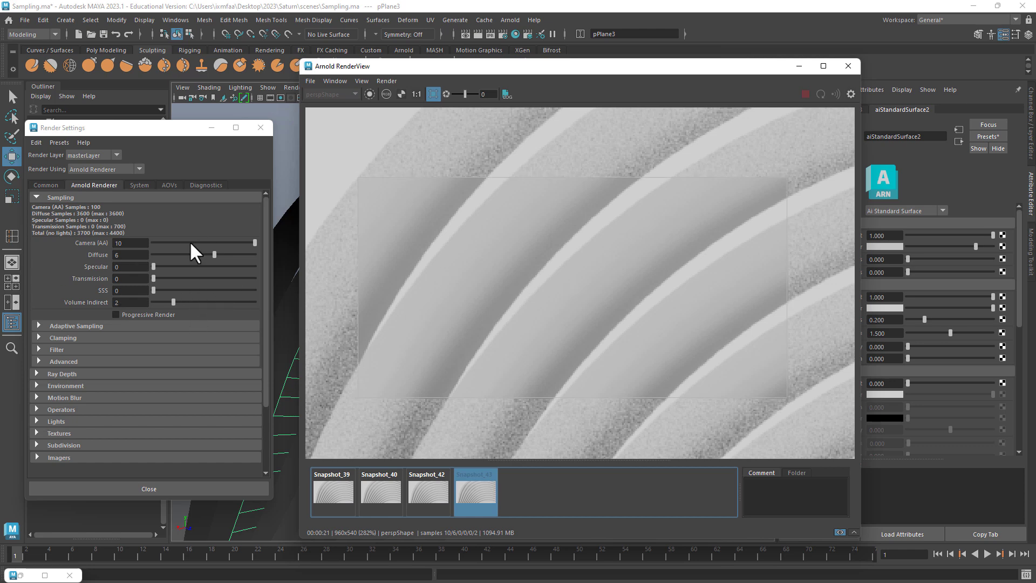
mouse_move(188, 241)
left_mouse_down()
mouse_move(209, 241)
mouse_move(196, 240)
left_mouse_up()
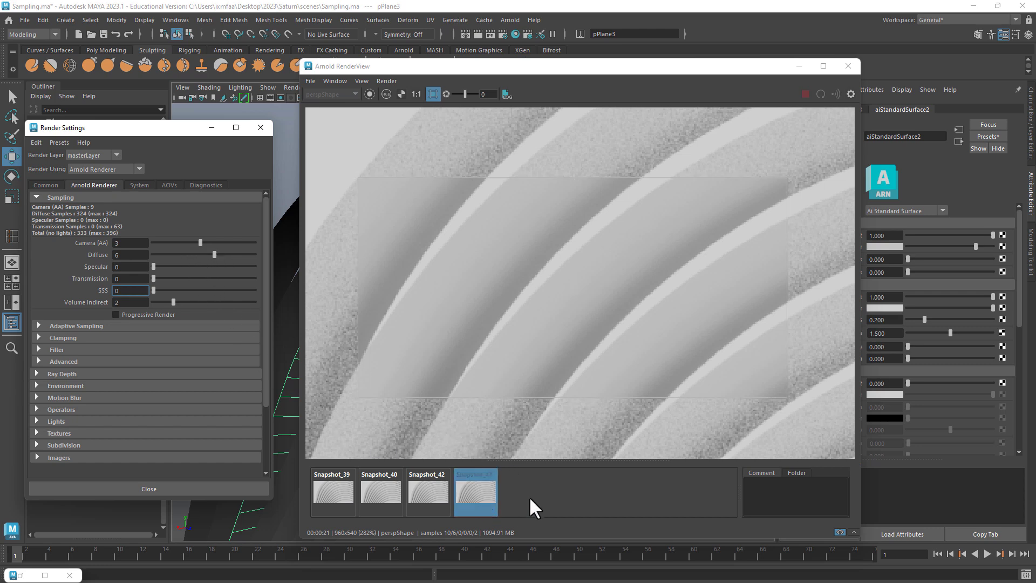
Store the live Camera (AA) 3 render as Snapshot_44 and compare it with Snapshot_43.
left_click(478, 496)
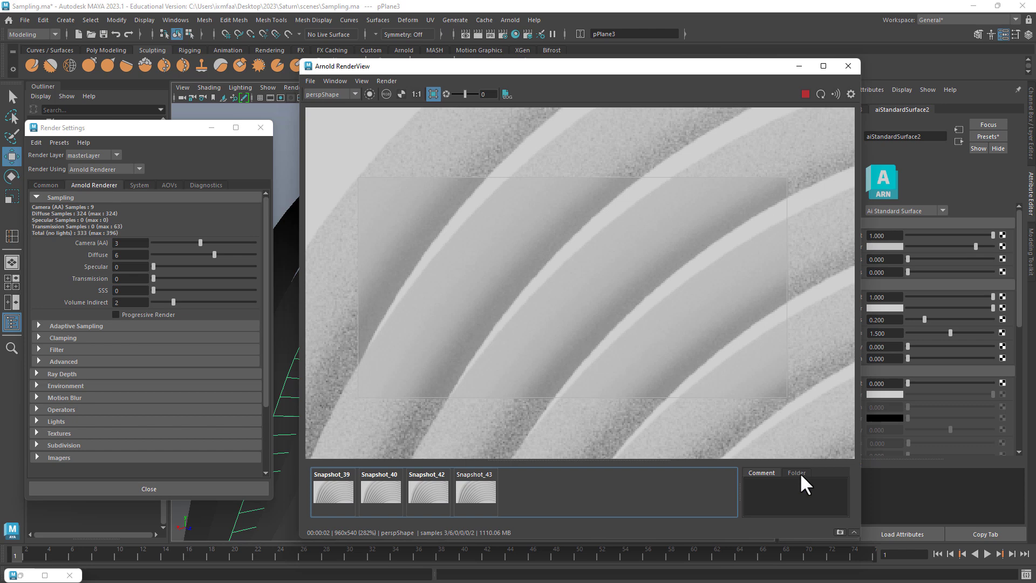
left_click(839, 531)
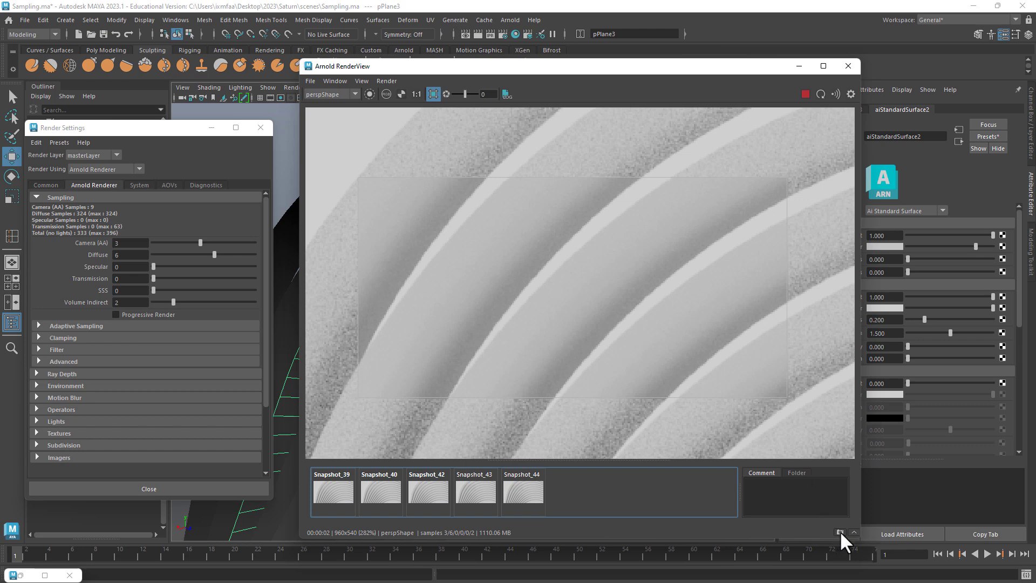
left_click(531, 492)
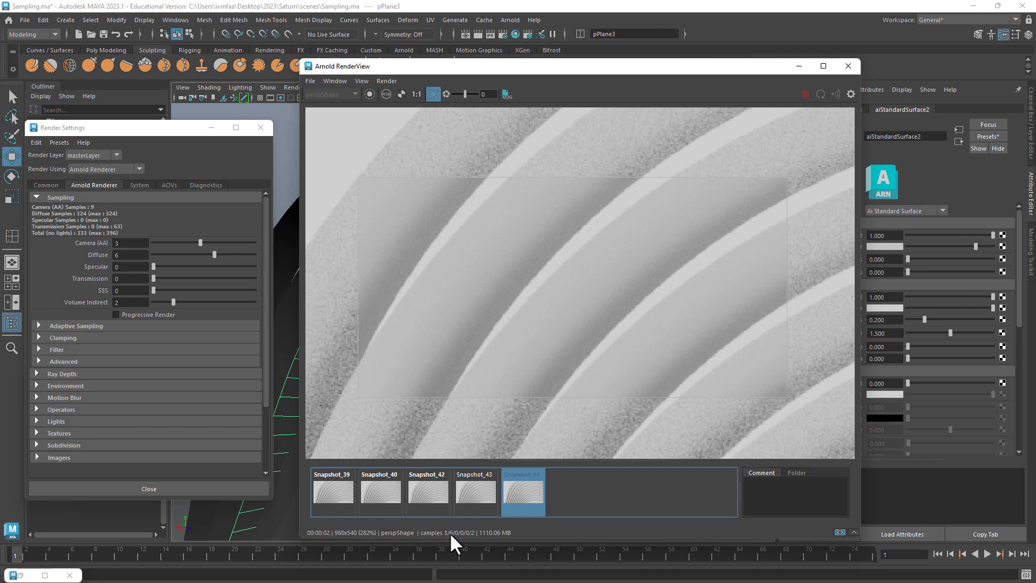
left_click(475, 493)
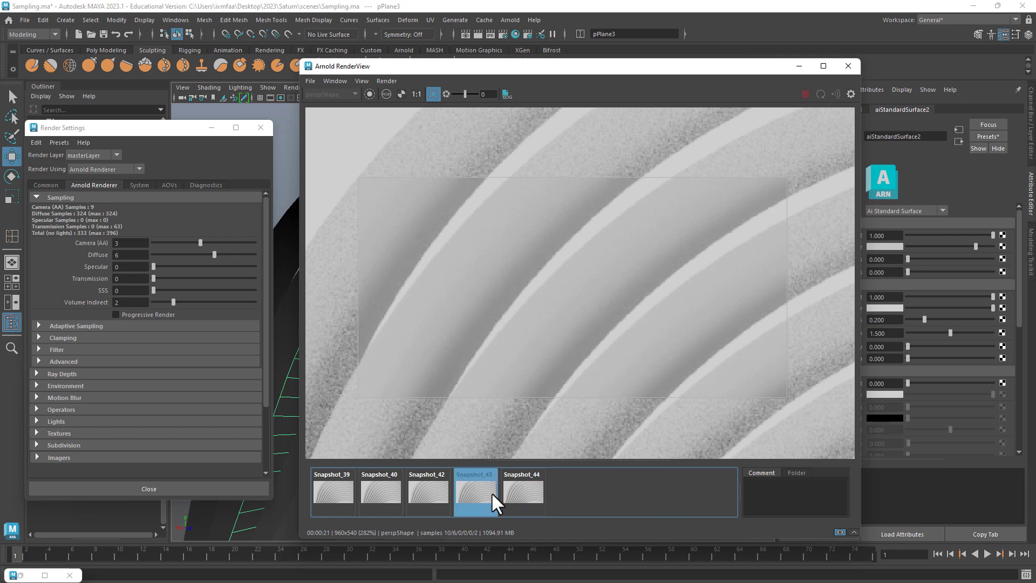
left_click(535, 493)
scroll(539, 251, "up", 3)
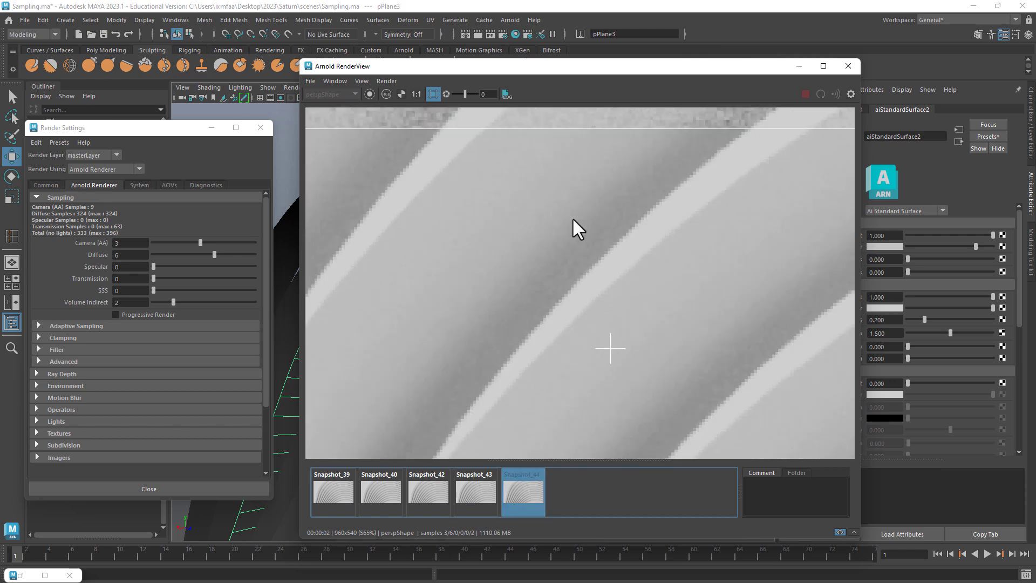
left_click(475, 494)
left_click(517, 489)
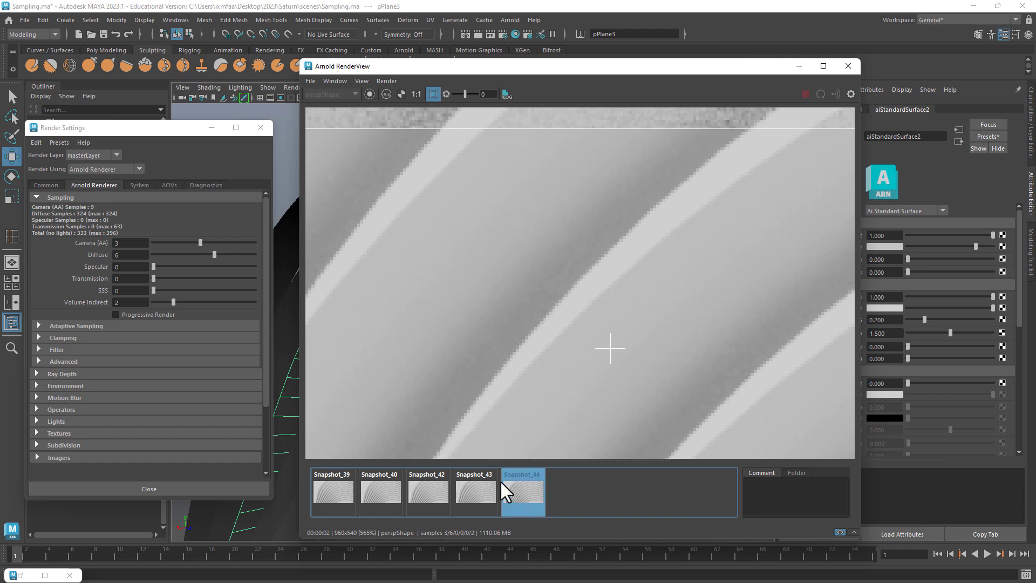
Raise Diffuse samples to 10, then compare Snapshot_43 and Snapshot_44 again.
left_click_drag(214, 250, 264, 253)
left_click(526, 487)
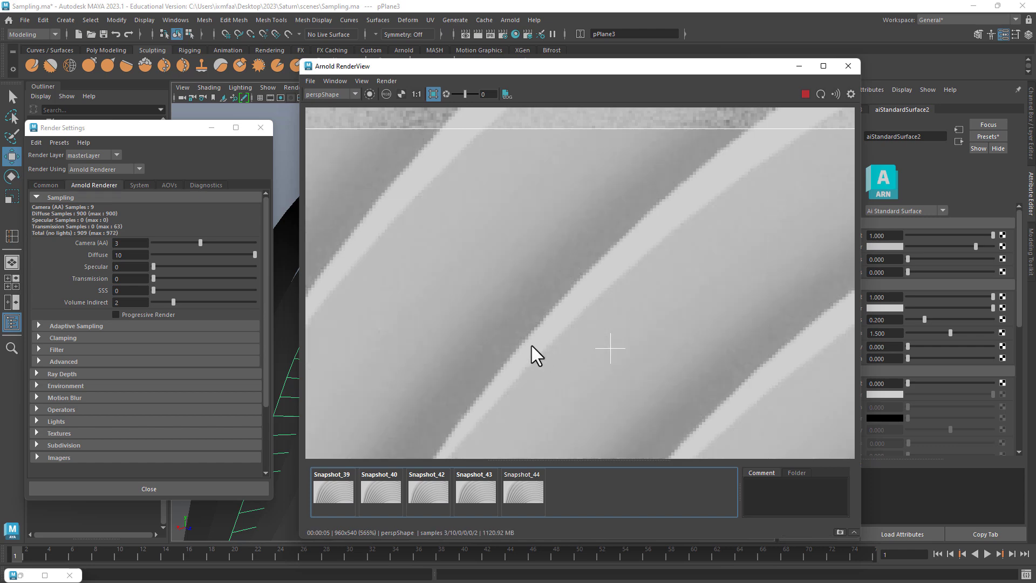
left_click(475, 489)
left_click(515, 485)
left_click(474, 484)
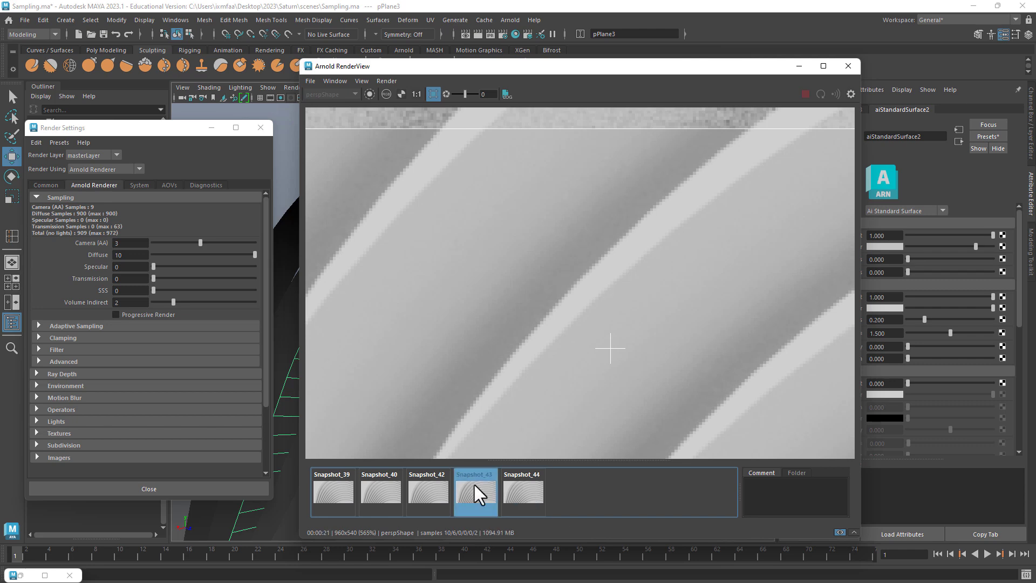
left_click(513, 486)
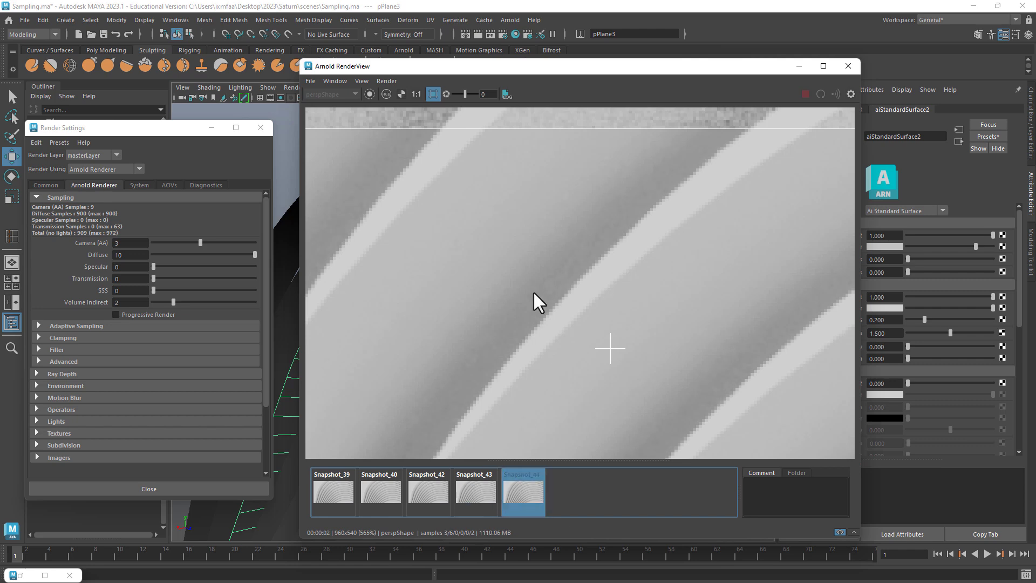
Set Diffuse back to 6 and Camera (AA) to 4, returning to the live re-render.
left_click(217, 255)
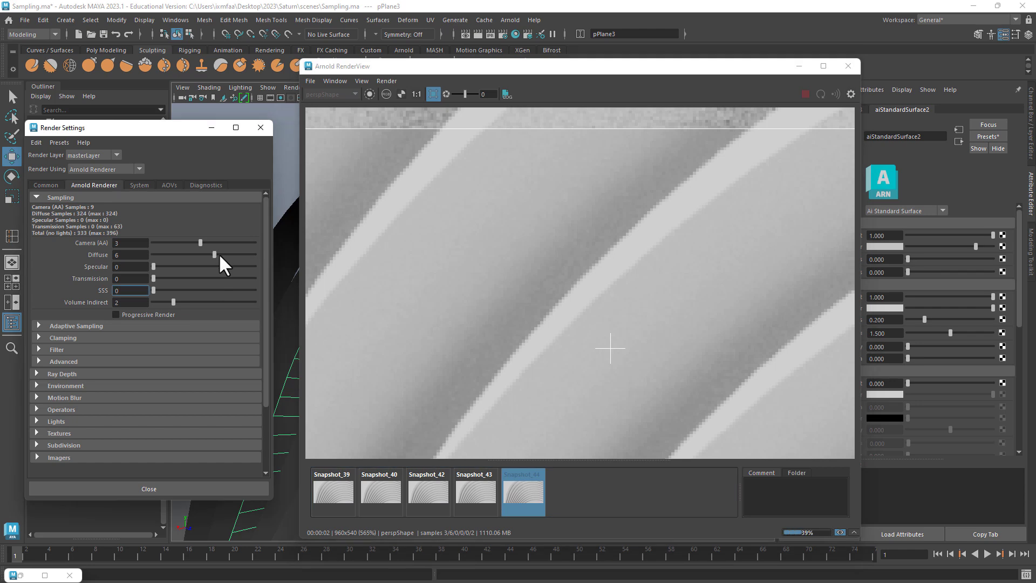
left_click(208, 242)
left_click(510, 495)
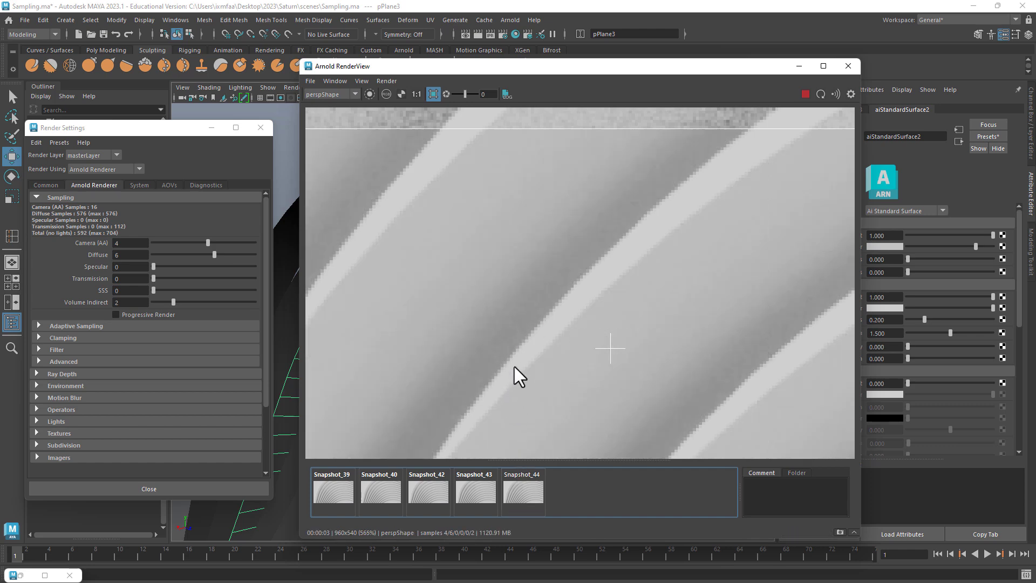
left_click_drag(713, 66, 700, 124)
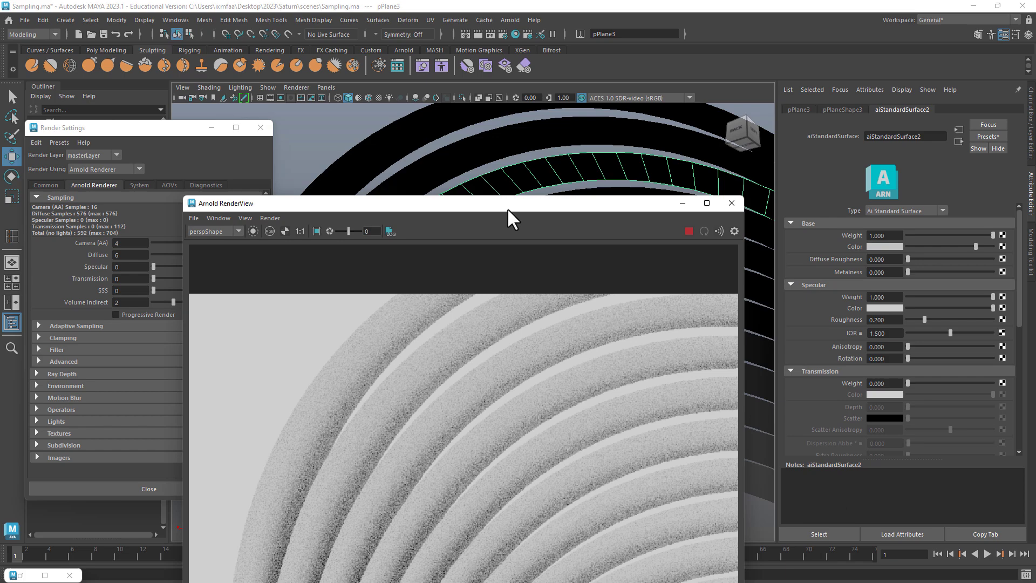
Stop the current render and move the RenderView aside to reach Render Settings.
left_click_drag(509, 220, 445, 270)
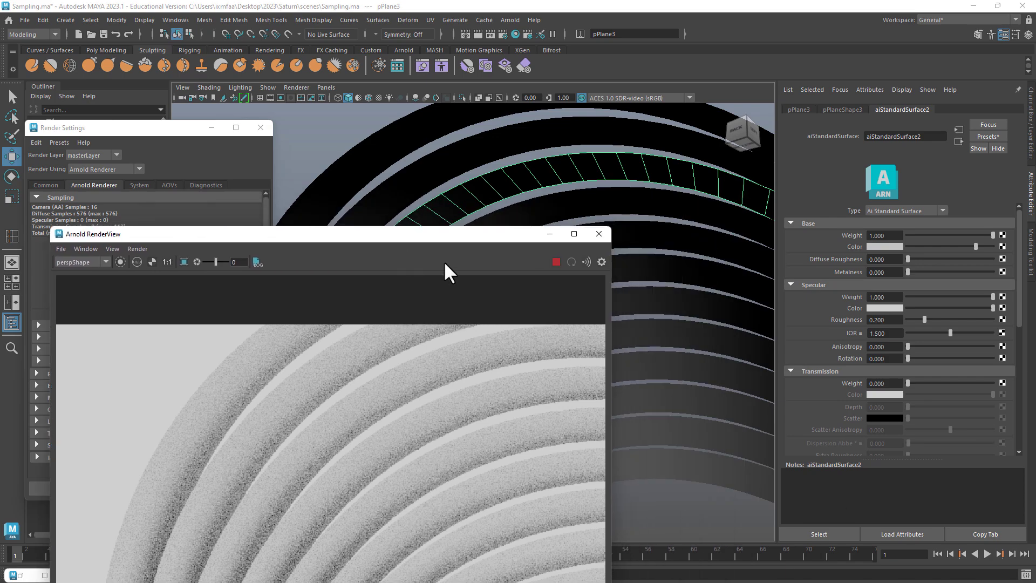
left_click(556, 263)
left_click_drag(510, 235, 520, 392)
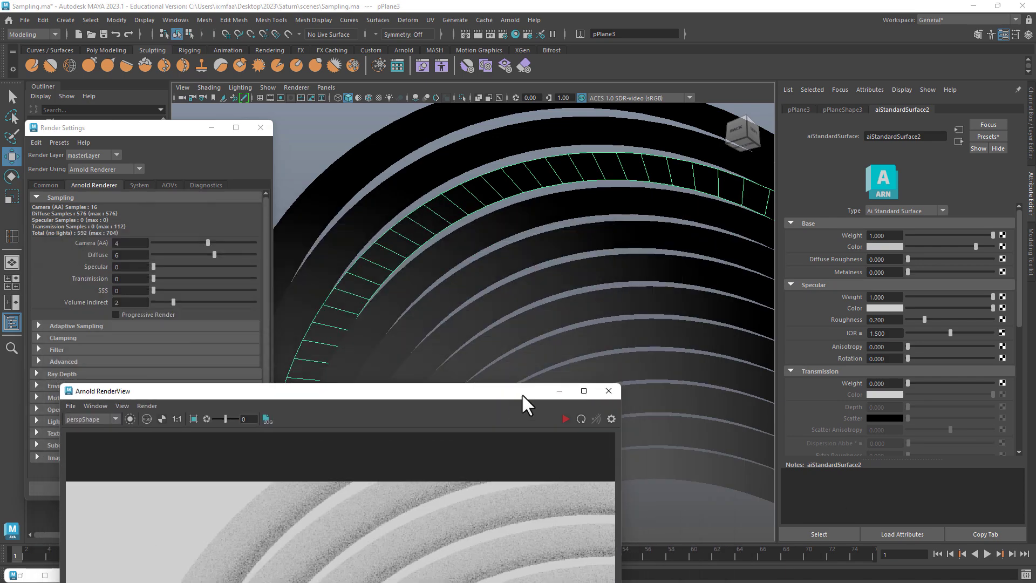
scroll(839, 367, "down", 4)
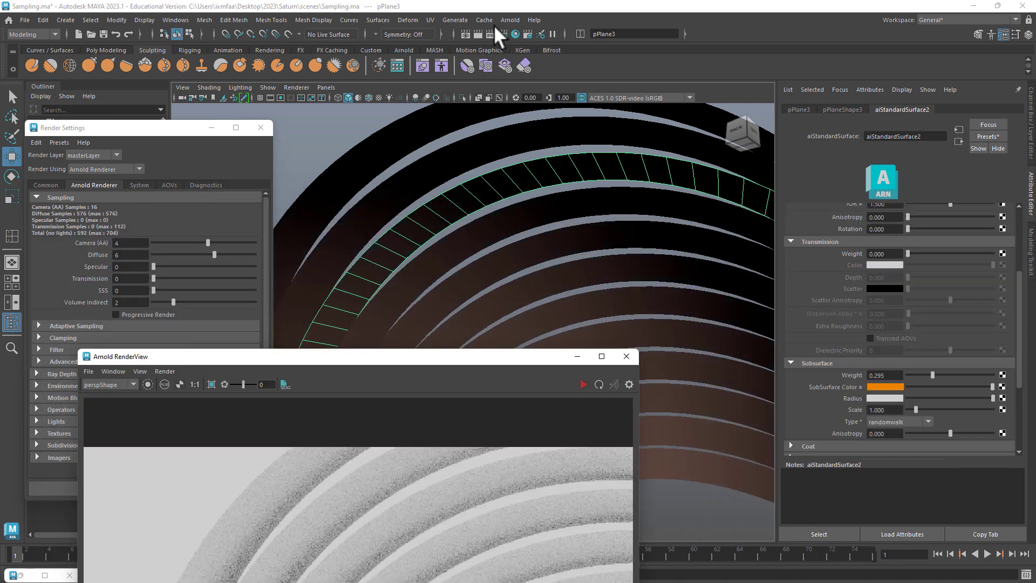
key("alt+Tab")
In the AOVs tab, move sss from Available AOVs to Active AOVs.
left_click(168, 185)
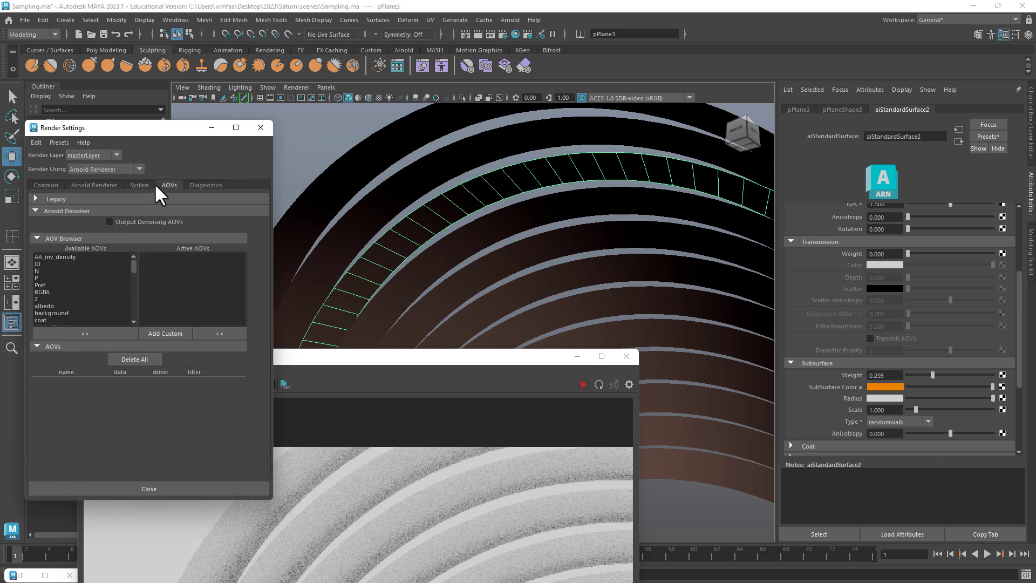
scroll(85, 293, "down", 10)
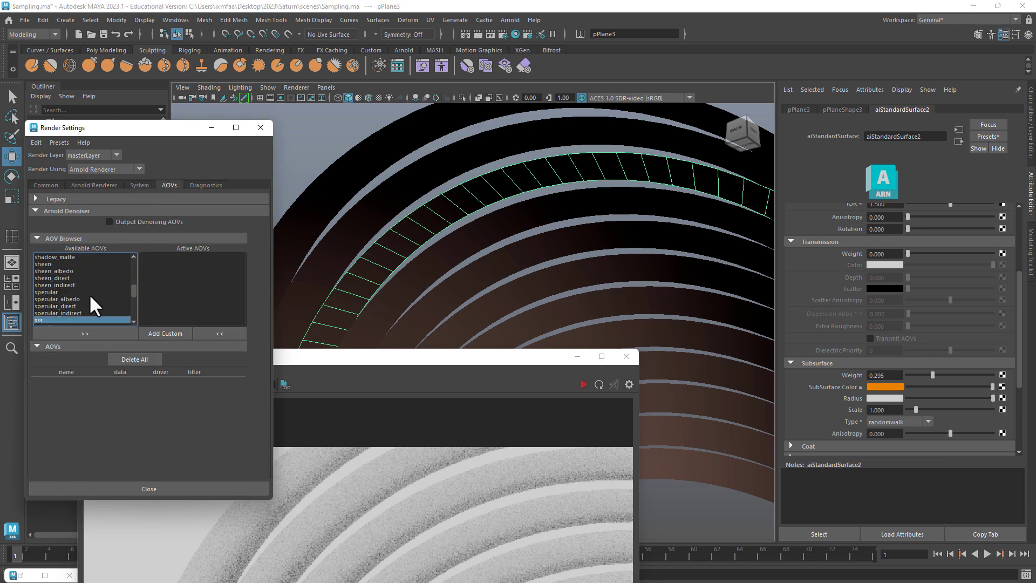
left_click(68, 320)
scroll(71, 305, "down", 2)
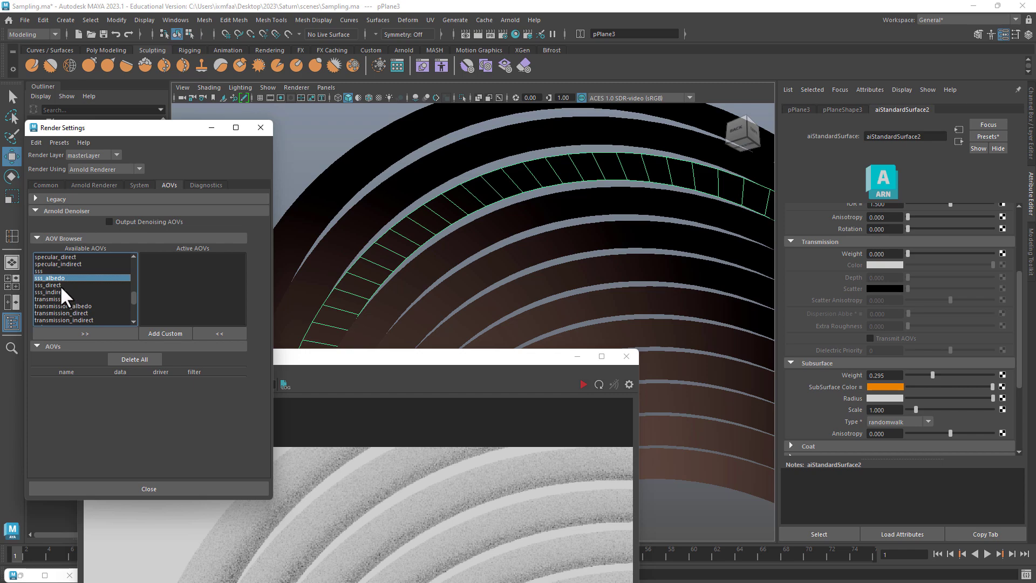
double_click(65, 270)
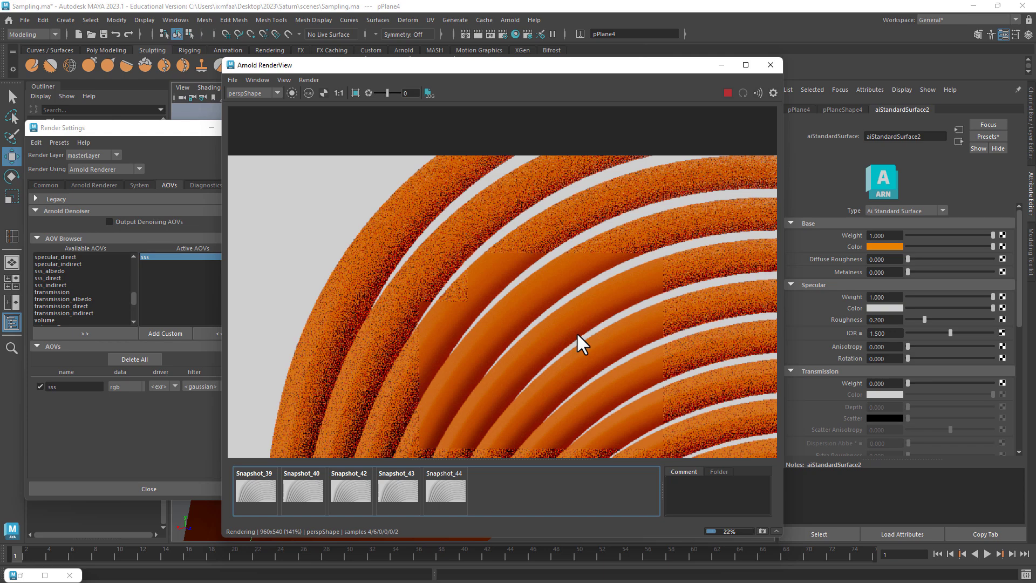
Display the sss AOV in RenderView, then go back to the Arnold Renderer sampling settings.
scroll(577, 332, "up", 5)
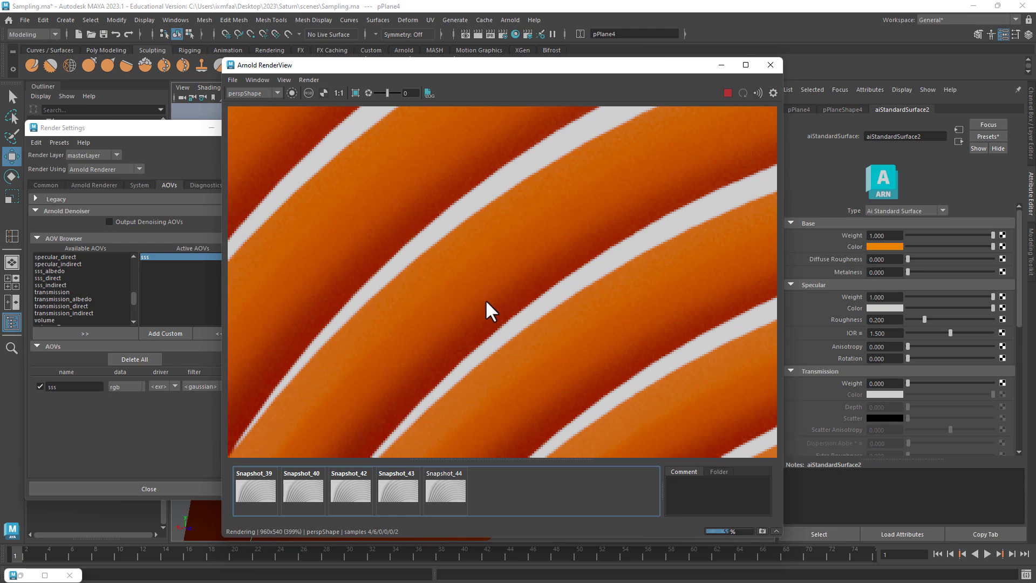
scroll(486, 302, "down", 2)
left_click_drag(382, 72, 461, 123)
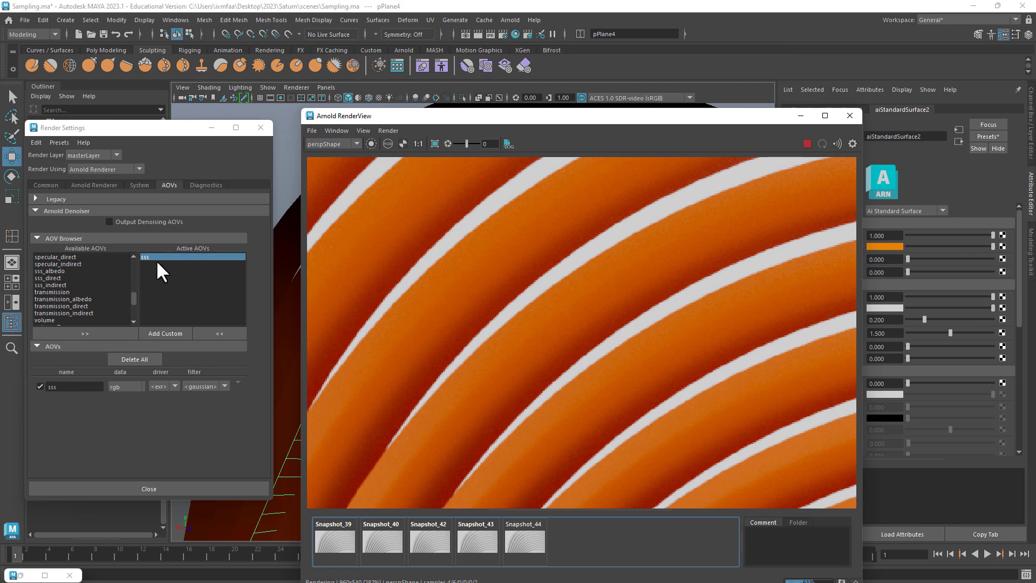
left_click(362, 130)
mouse_move(402, 152)
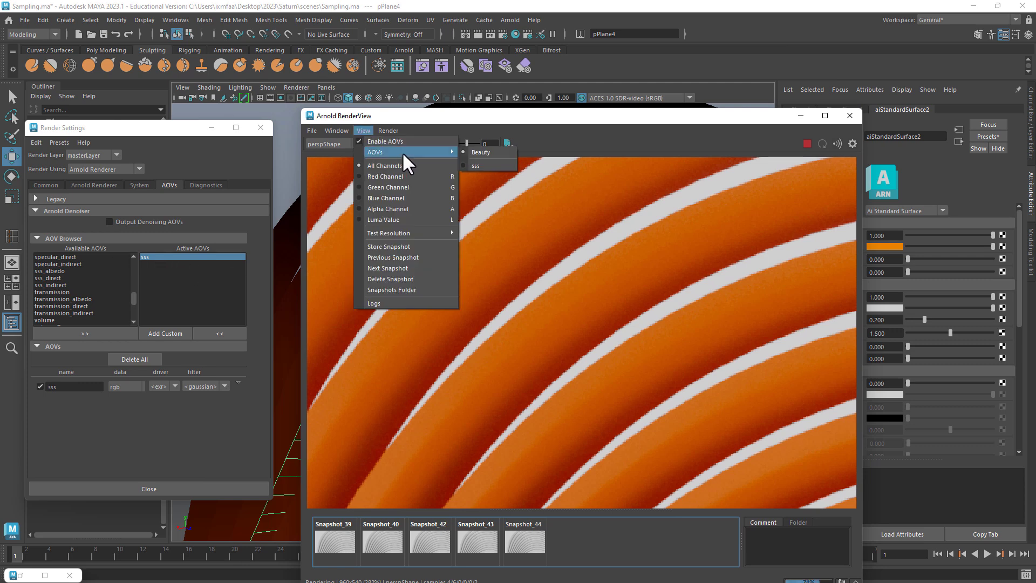
left_click(474, 165)
left_click(94, 184)
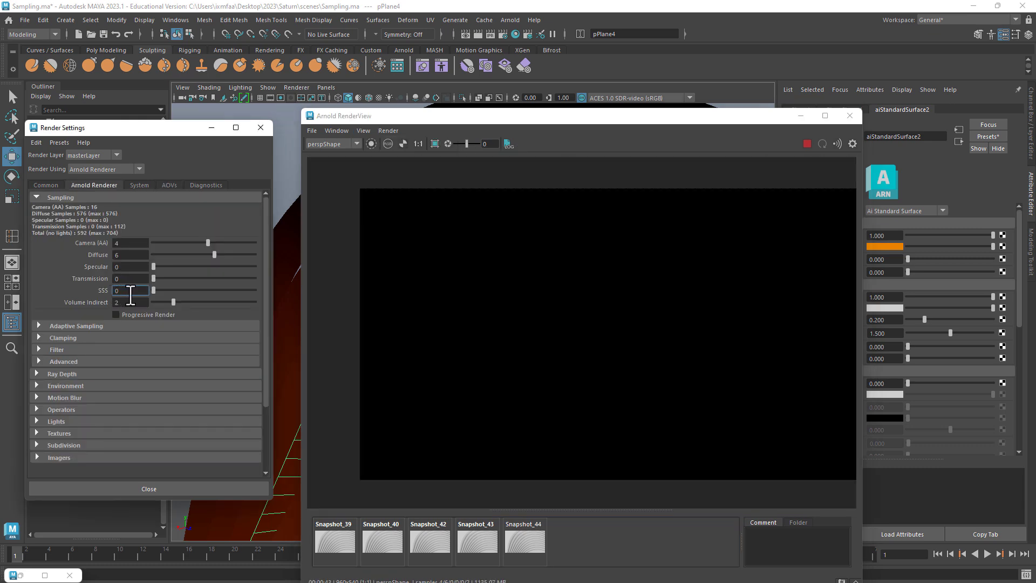
Raise SSS samples to 1 and compare the Beauty pass against the sss AOV.
left_click(167, 291)
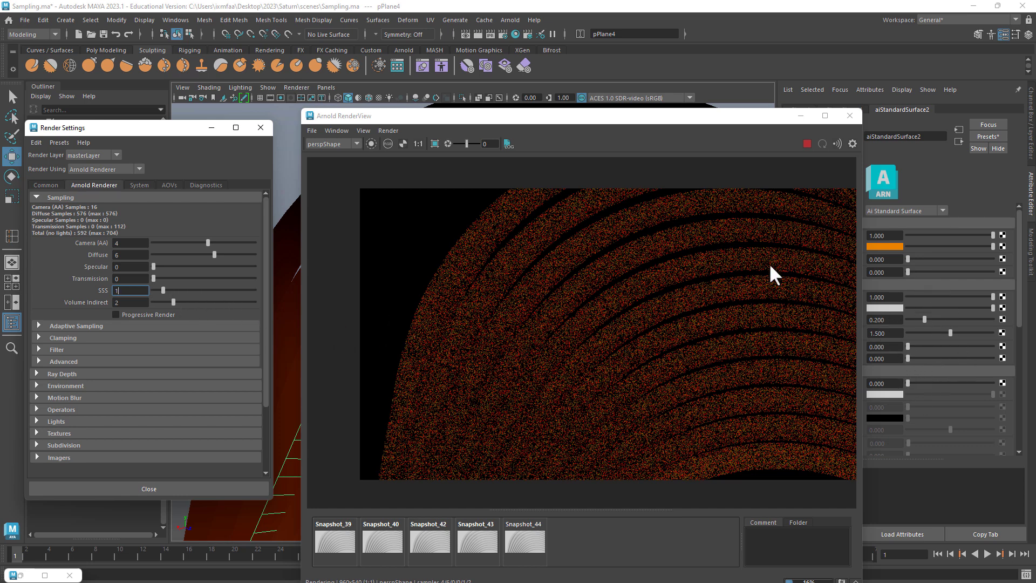
left_click(363, 131)
mouse_move(439, 152)
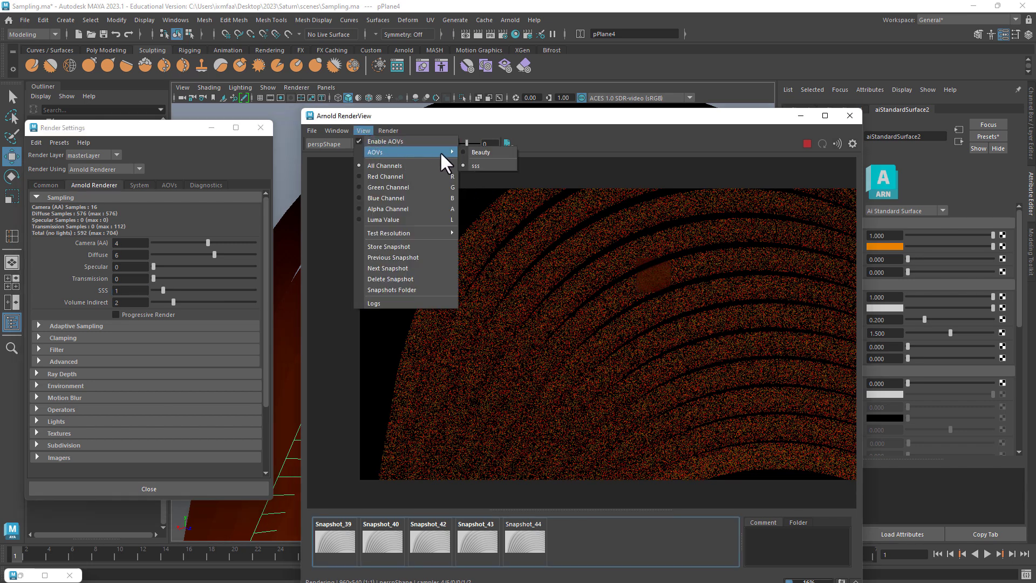
left_click(481, 152)
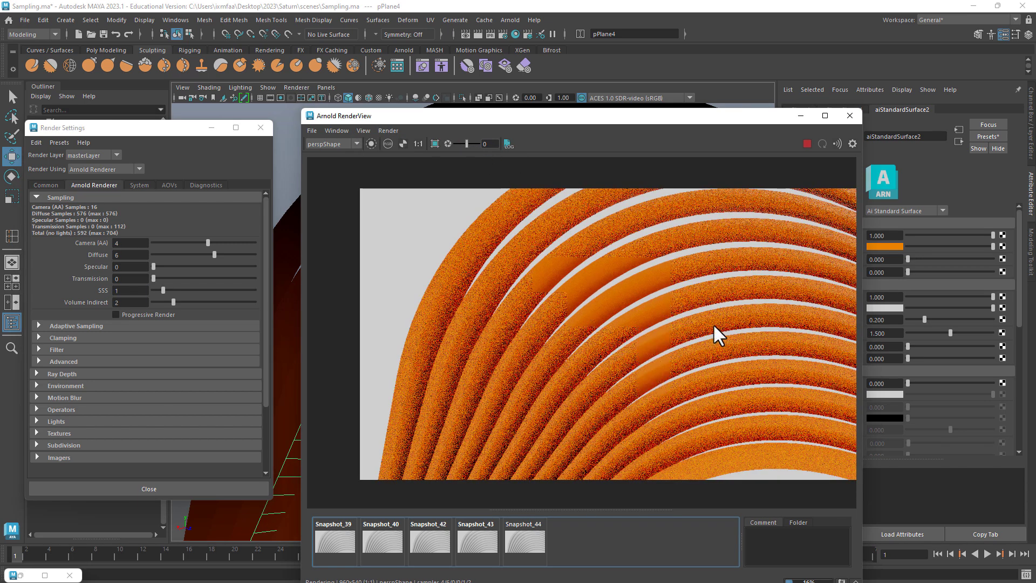
left_click(363, 131)
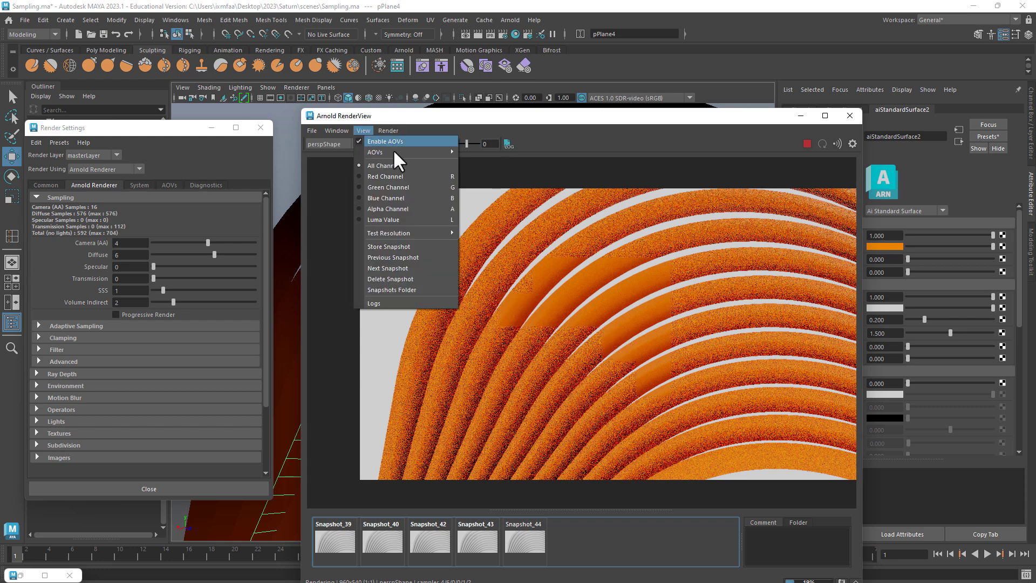
mouse_move(397, 152)
left_click(479, 164)
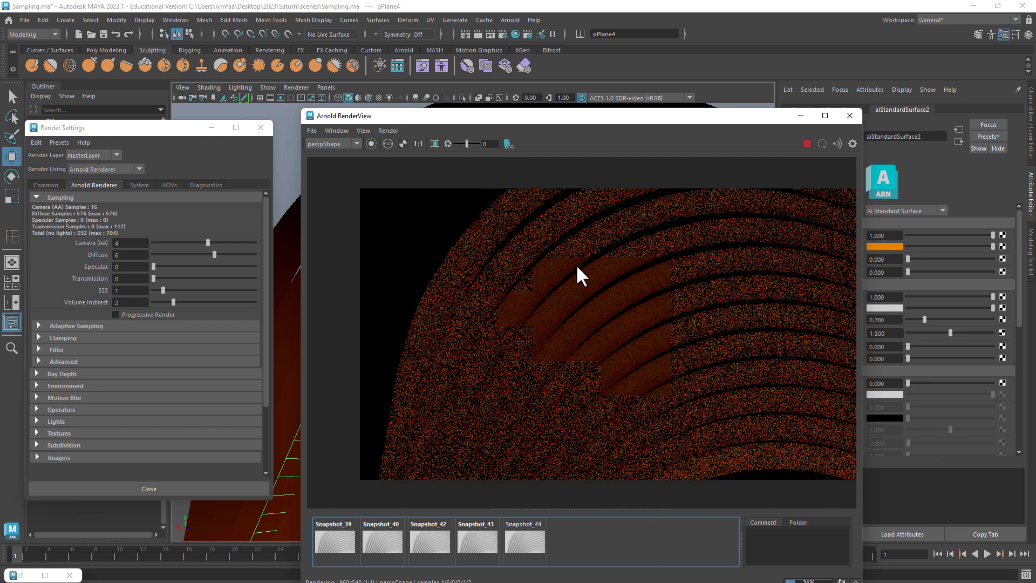
Crop a render region across the rings, set SSS samples to 5, show Beauty, close RenderView.
scroll(591, 296, "up", 4)
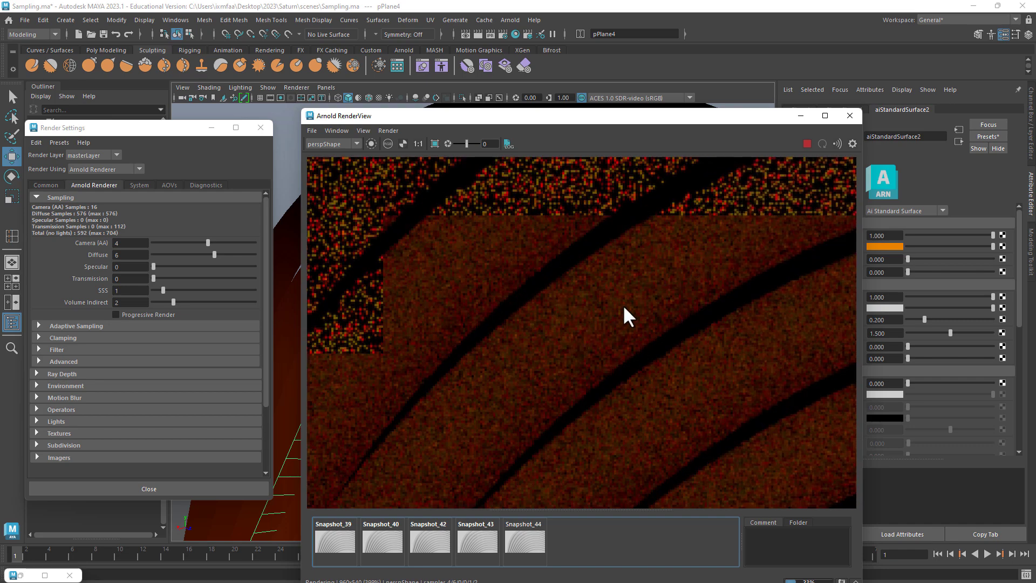
left_click_drag(453, 248, 772, 435)
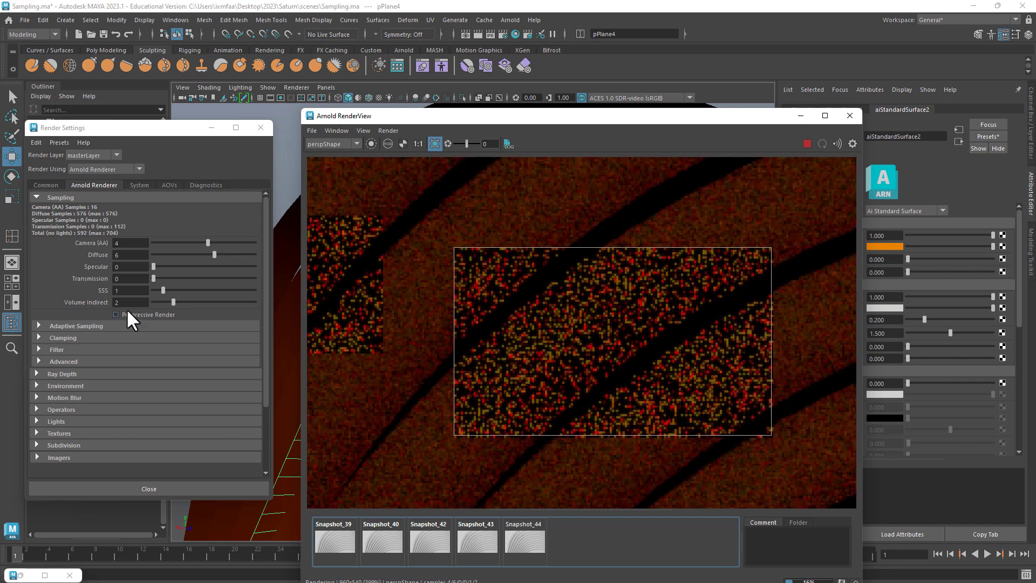
left_click(183, 290)
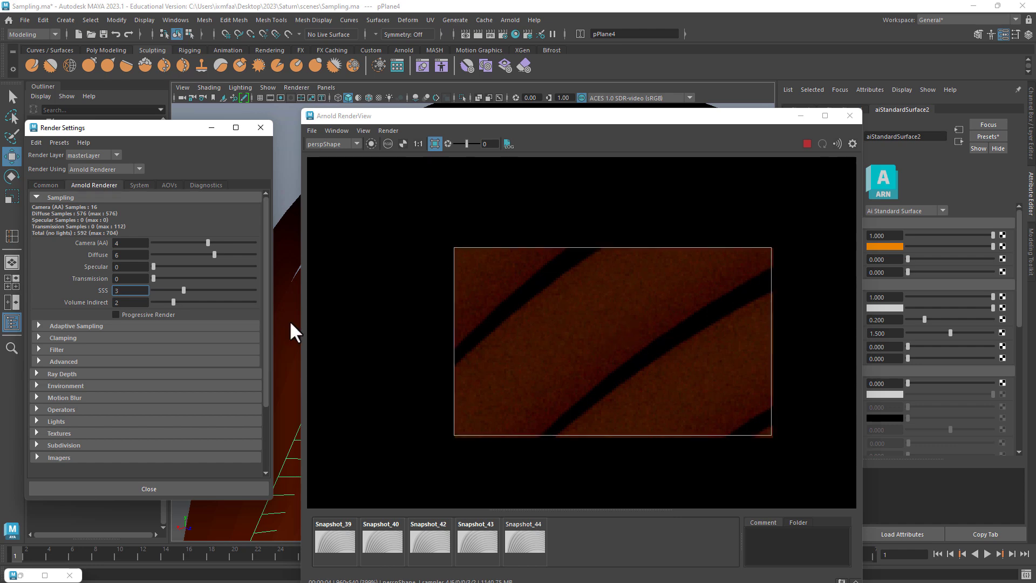
type("5")
key("Return")
left_click(364, 130)
left_click(475, 148)
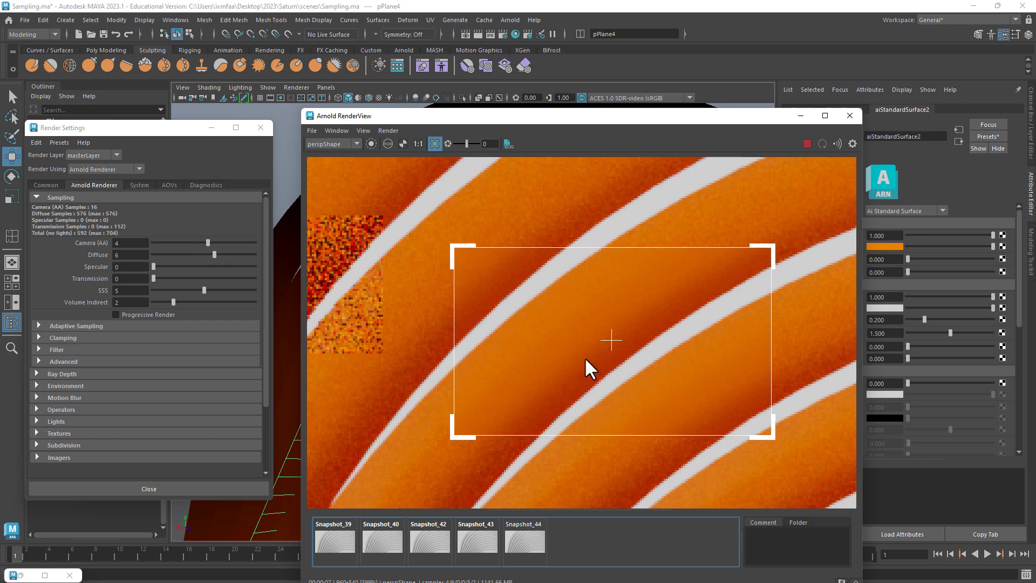
left_click(850, 115)
Frame the whole curved object and create aiAreaLight1 via Arnold > Lights > Area Light.
scroll(637, 270, "down", 10)
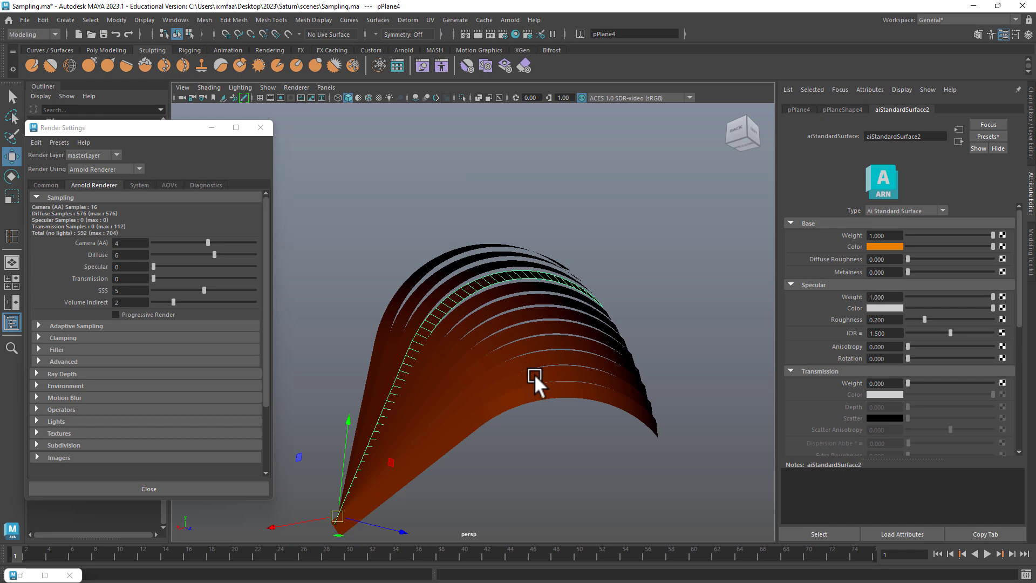
left_click_drag(533, 373, 567, 309, "alt")
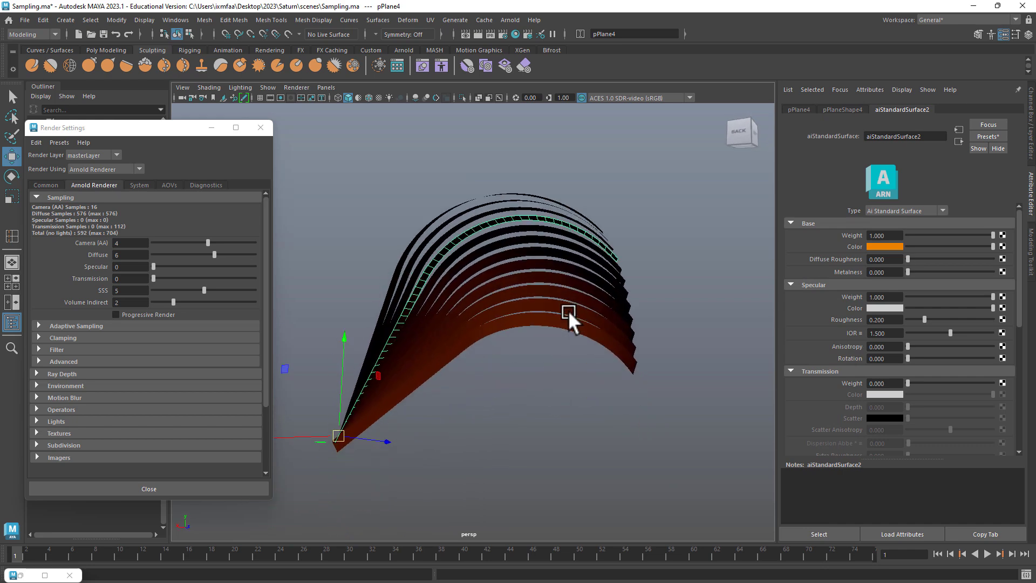
left_click(510, 19)
mouse_move(576, 76)
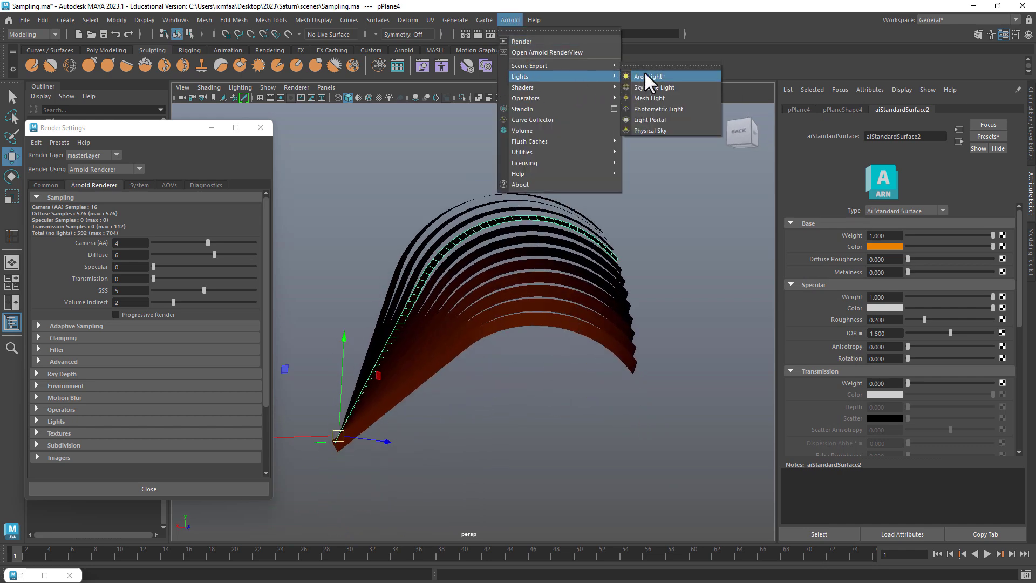
left_click(665, 73)
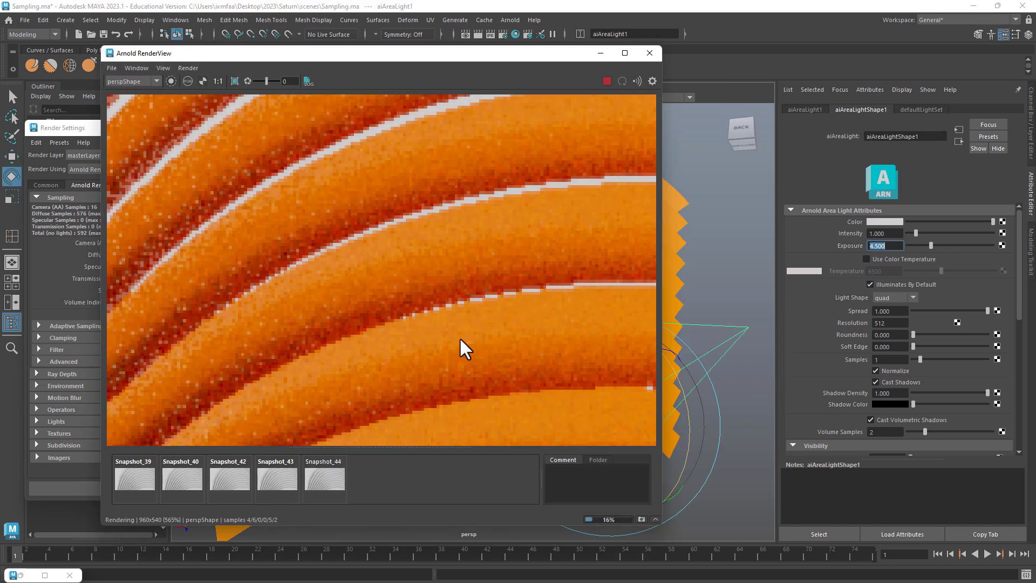
Store a snapshot of the current render and set aiAreaLight1 Samples to 6.
scroll(506, 290, "up", 2)
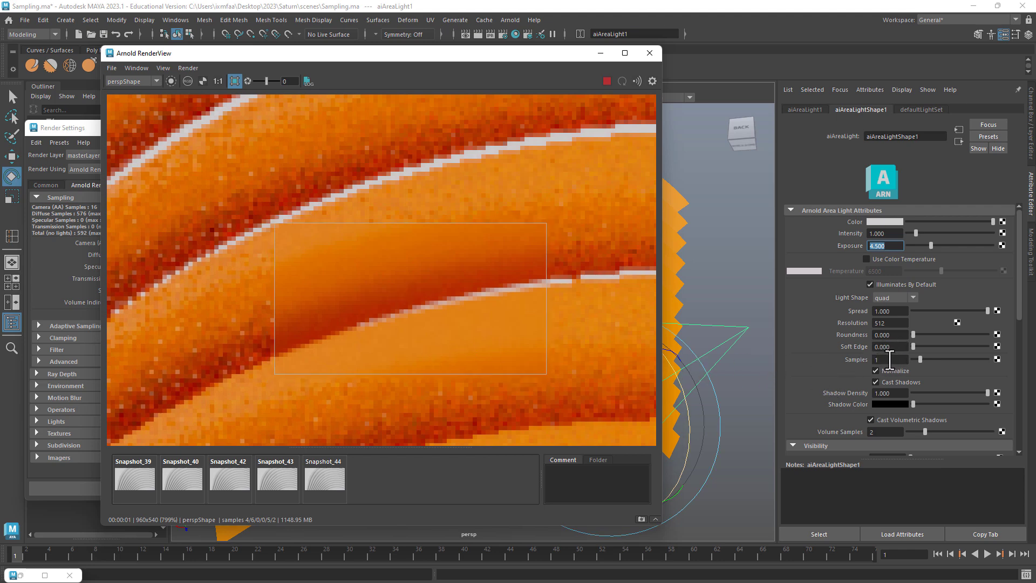
left_click(641, 519)
scroll(538, 405, "up", 2)
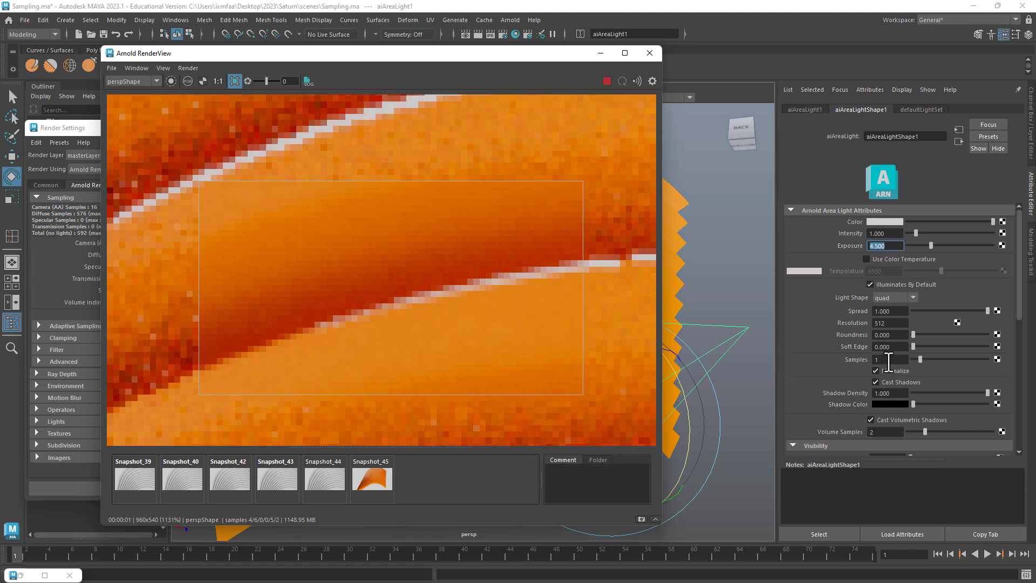
left_click(889, 360)
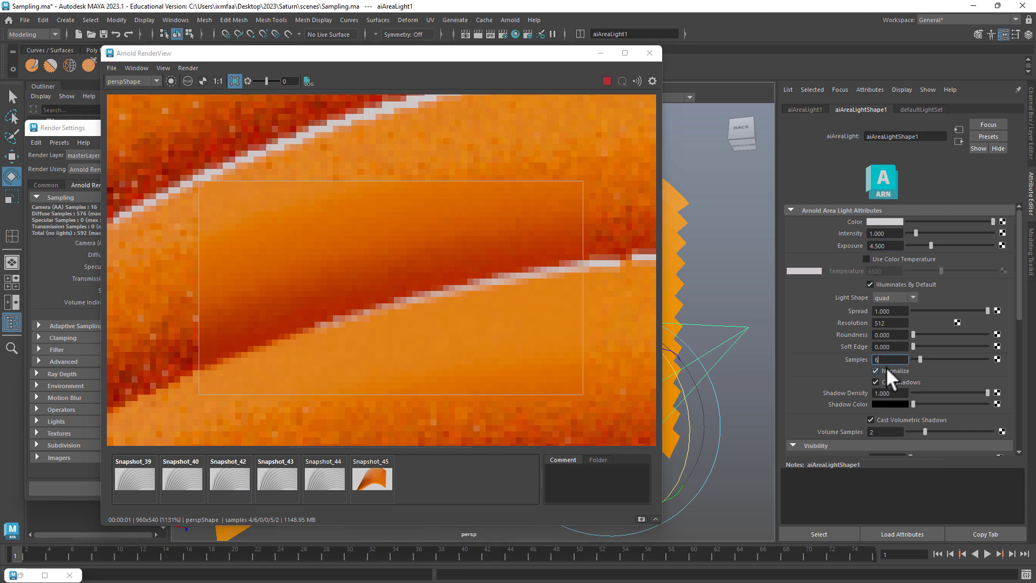
type("6")
key("Return")
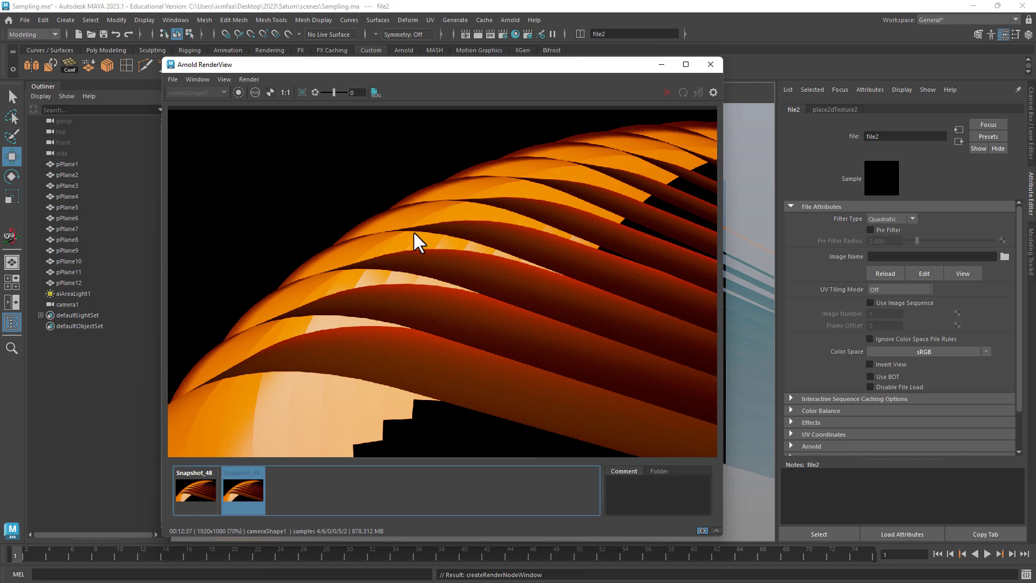
Zoom into the lower-left rings of the render and select aiAreaLight1 to show its settings.
scroll(384, 232, "up", 6)
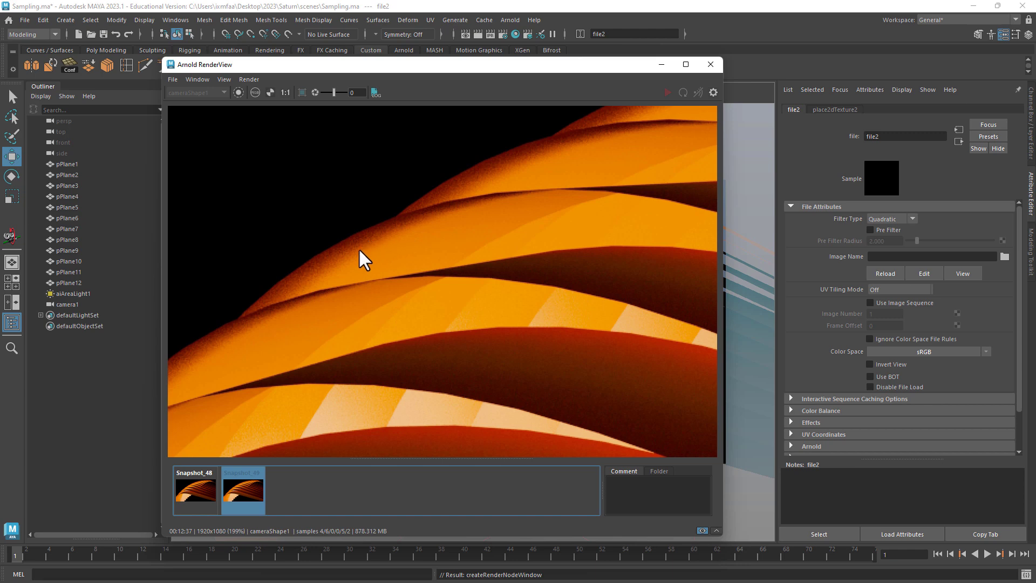
scroll(397, 237, "up", 2)
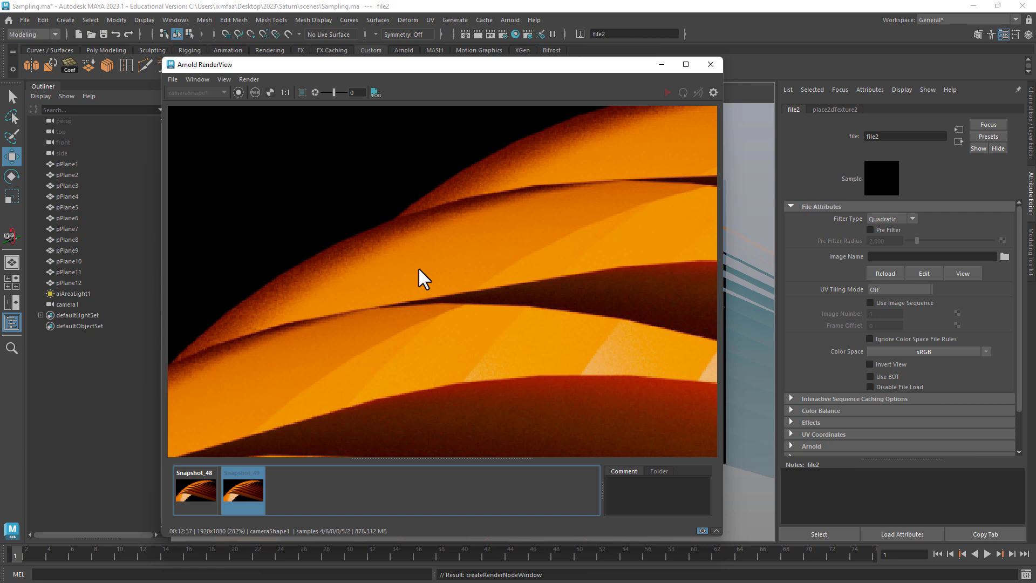
scroll(417, 267, "down", 5)
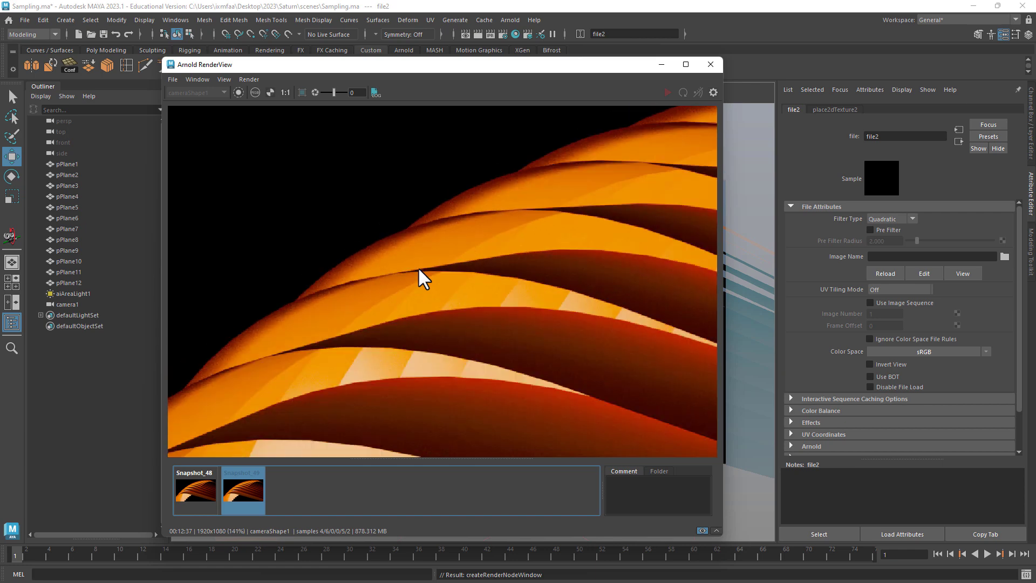
mouse_move(512, 65)
left_mouse_down()
mouse_move(339, 447)
mouse_move(381, 409)
mouse_move(589, 145)
mouse_move(529, 57)
left_mouse_up()
scroll(300, 402, "up", 5)
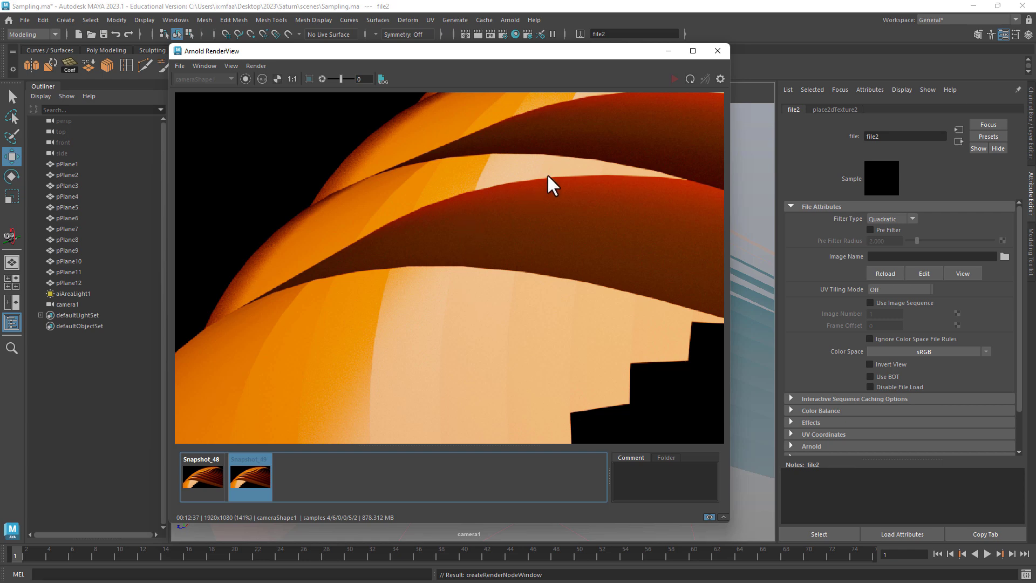
scroll(449, 317, "up", 5)
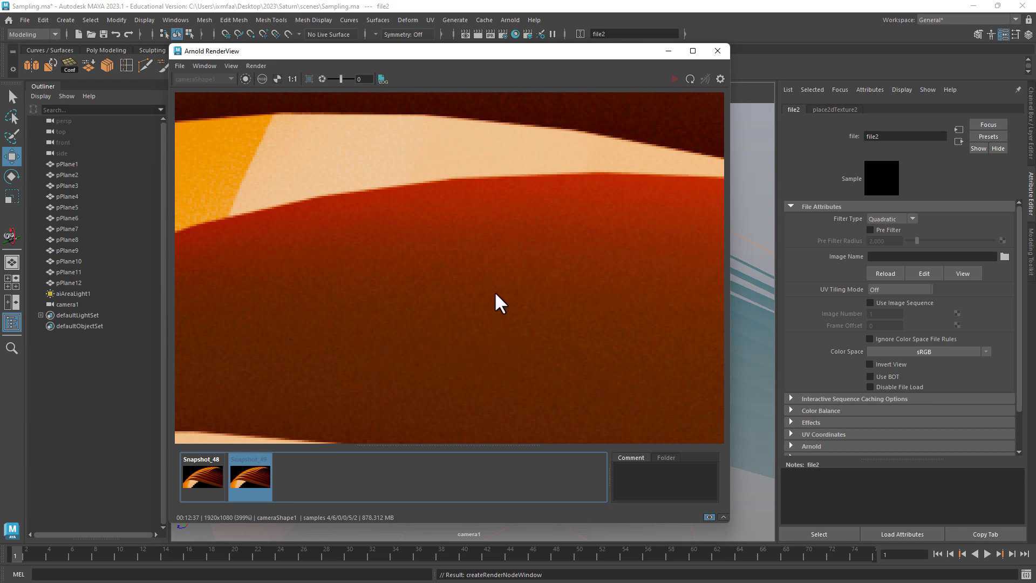
middle_click_drag(448, 190, 445, 523)
middle_click_drag(460, 252, 428, 349)
middle_click_drag(406, 234, 401, 267)
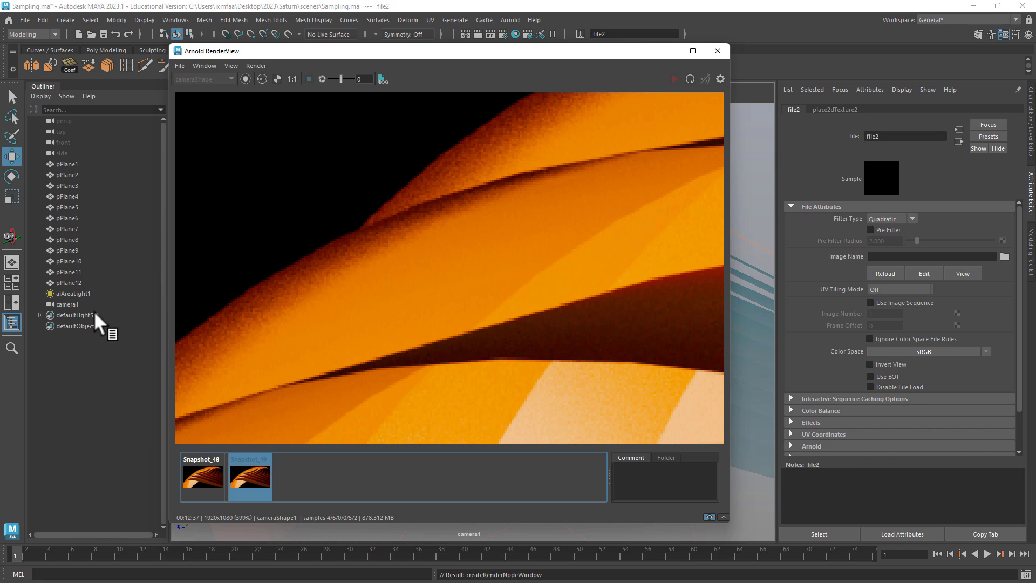
left_click(66, 294)
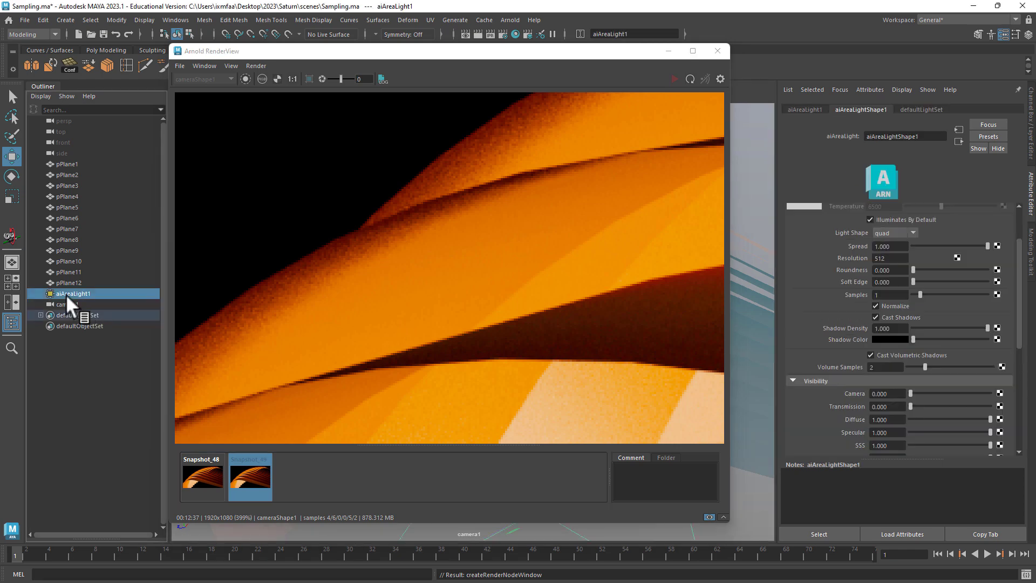
scroll(921, 334, "up", 2)
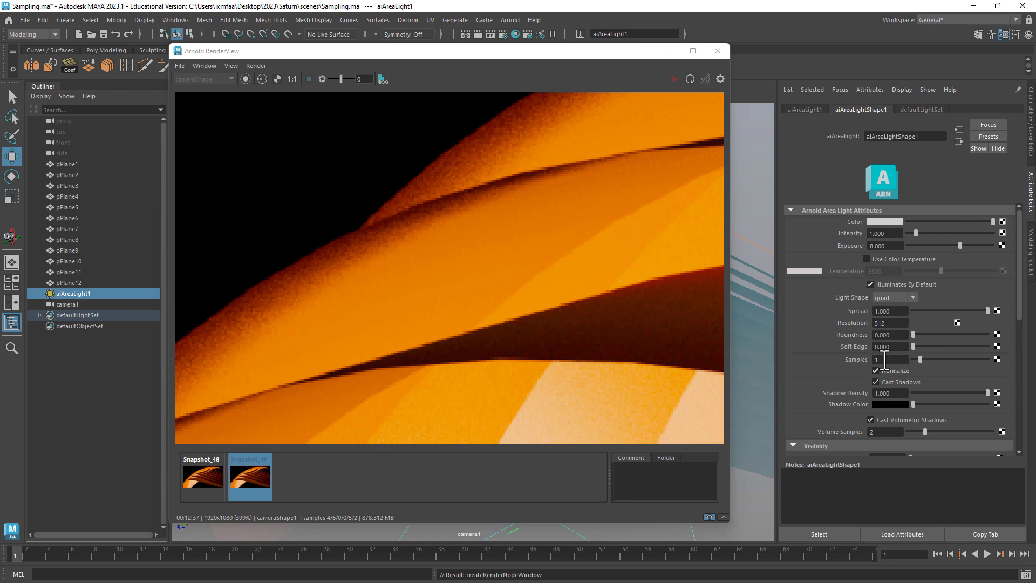
left_click(352, 280)
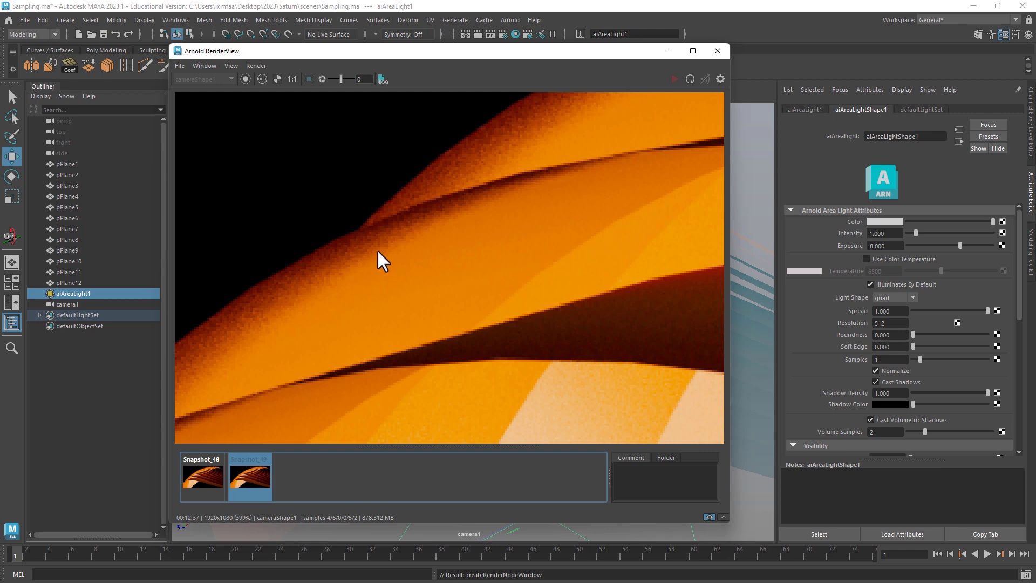
Flip between Snapshot_48 and Snapshot_49 to compare their noise.
left_click(194, 477)
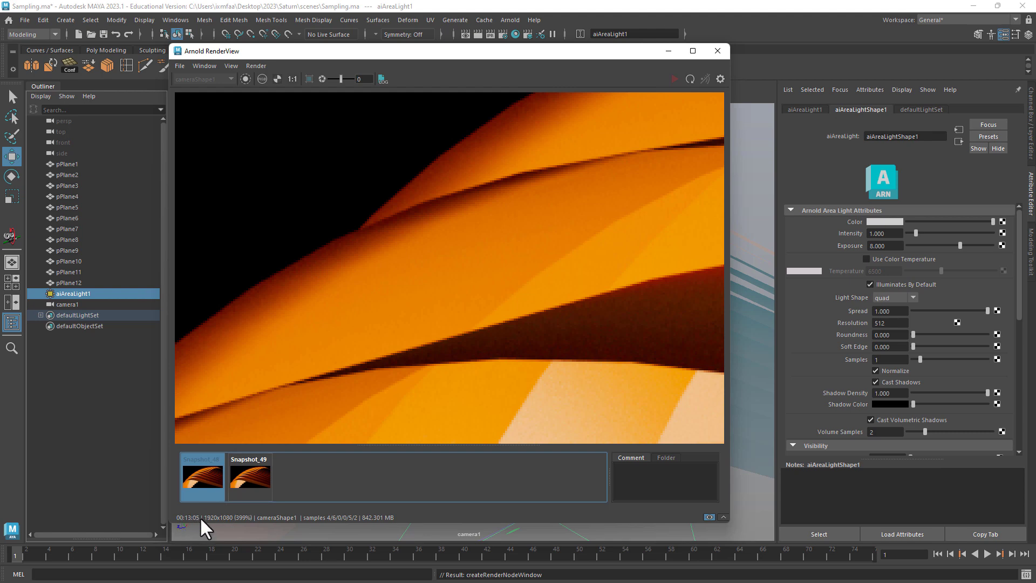
left_click(265, 475)
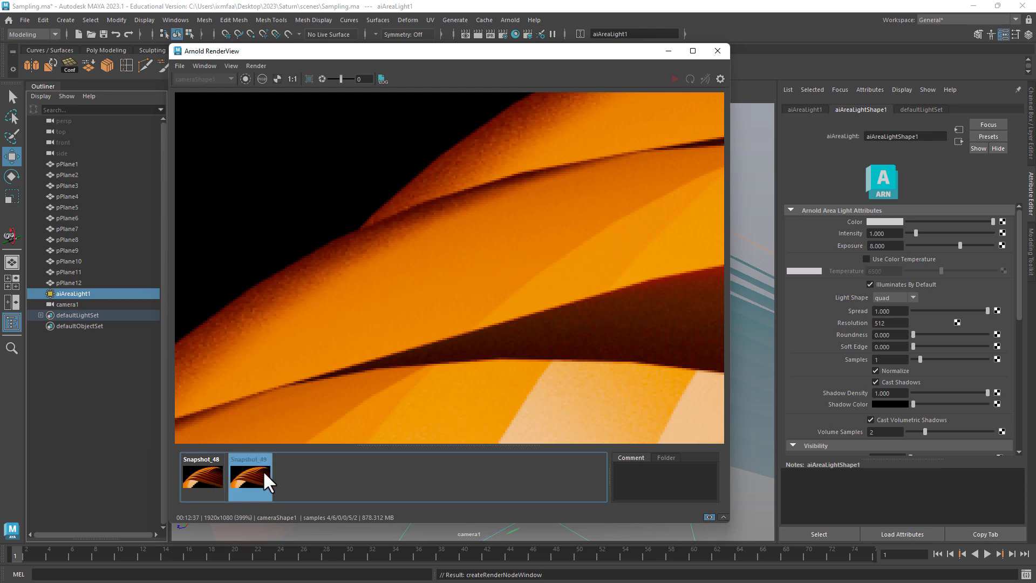
left_click(206, 475)
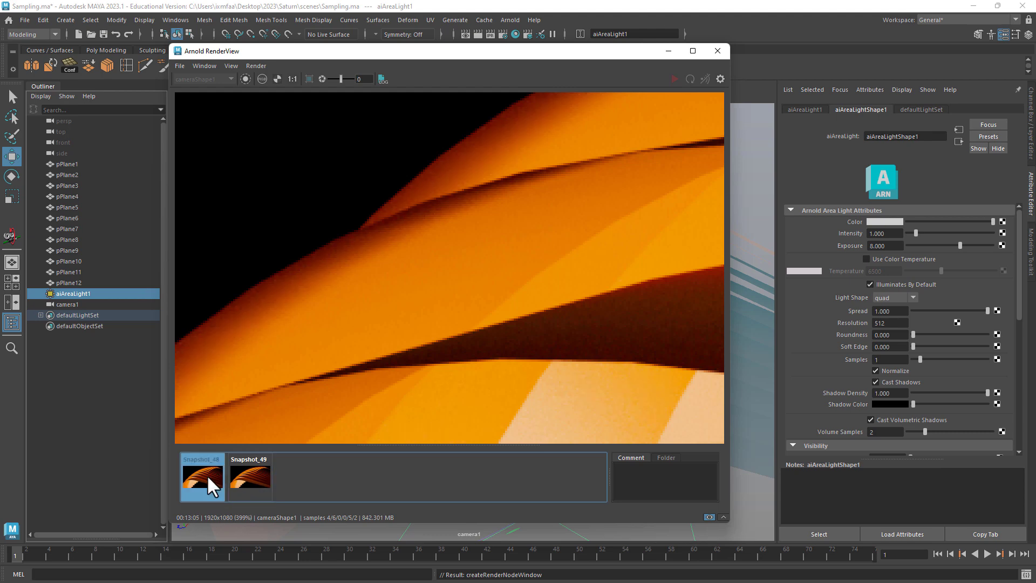
scroll(496, 275, "down", 6)
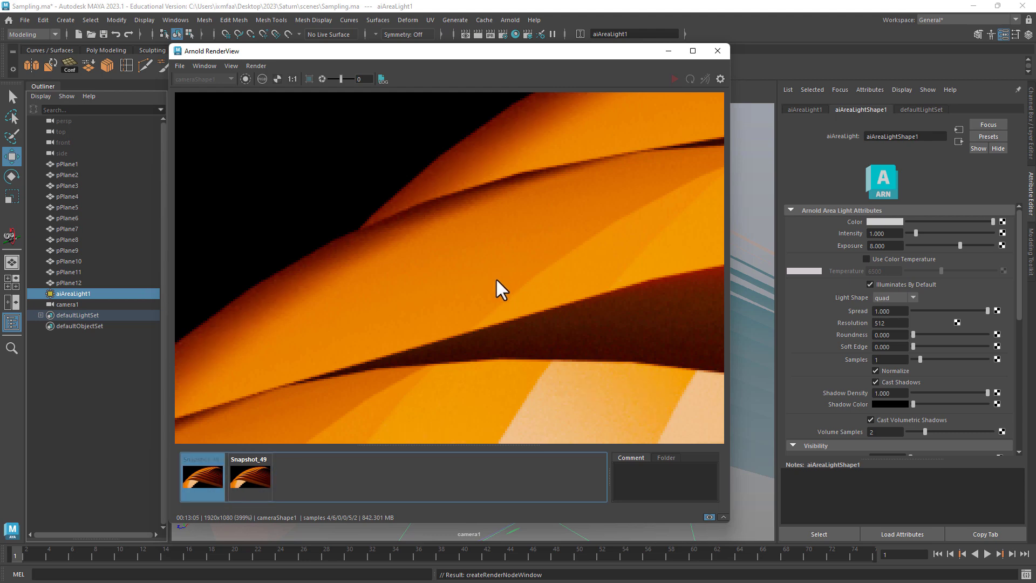
scroll(494, 307, "up", 6)
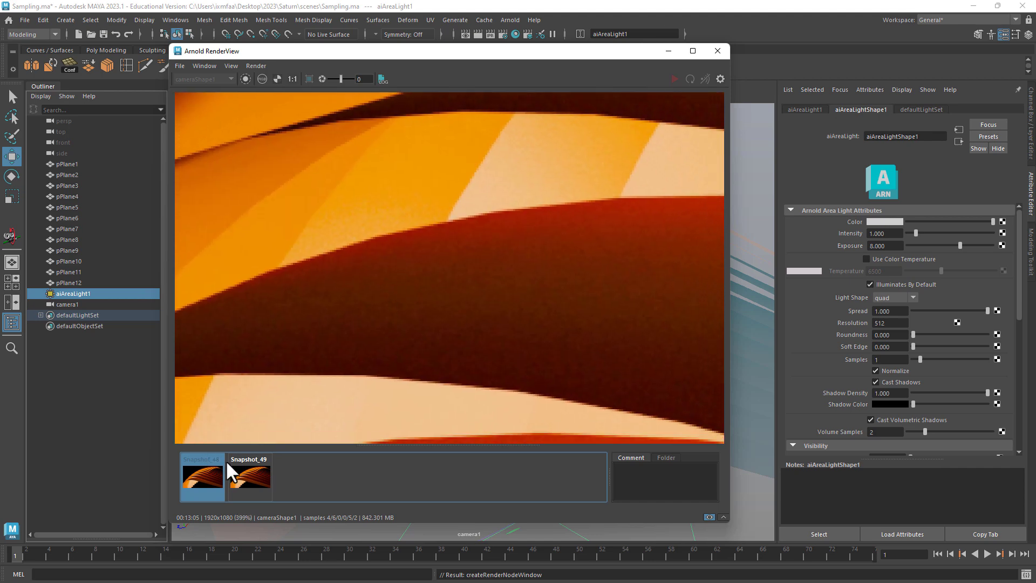
left_click(250, 478)
left_click(211, 480)
left_click(234, 480)
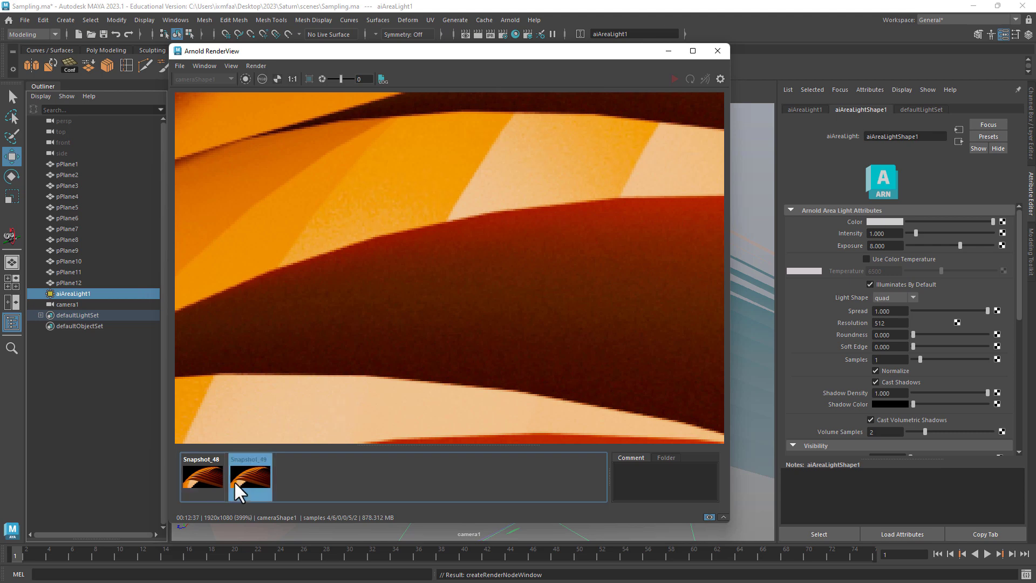
left_click(198, 483)
left_click(245, 487)
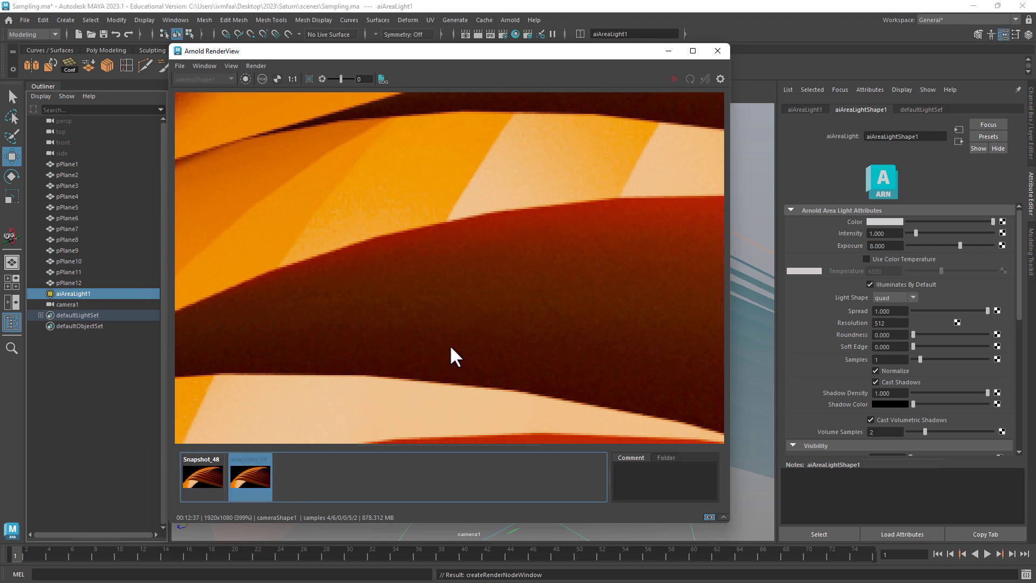
Reframe on other bands, compare Snapshot_48 and Snapshot_49 again, then return to the live render.
middle_click_drag(535, 206, 510, 219)
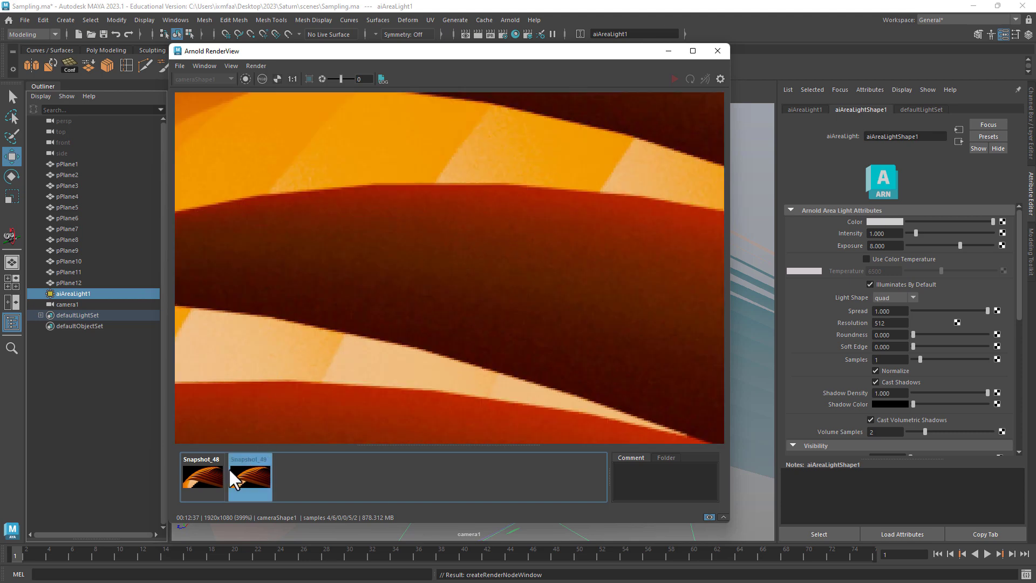
left_click(205, 478)
left_click(255, 474)
left_click(208, 475)
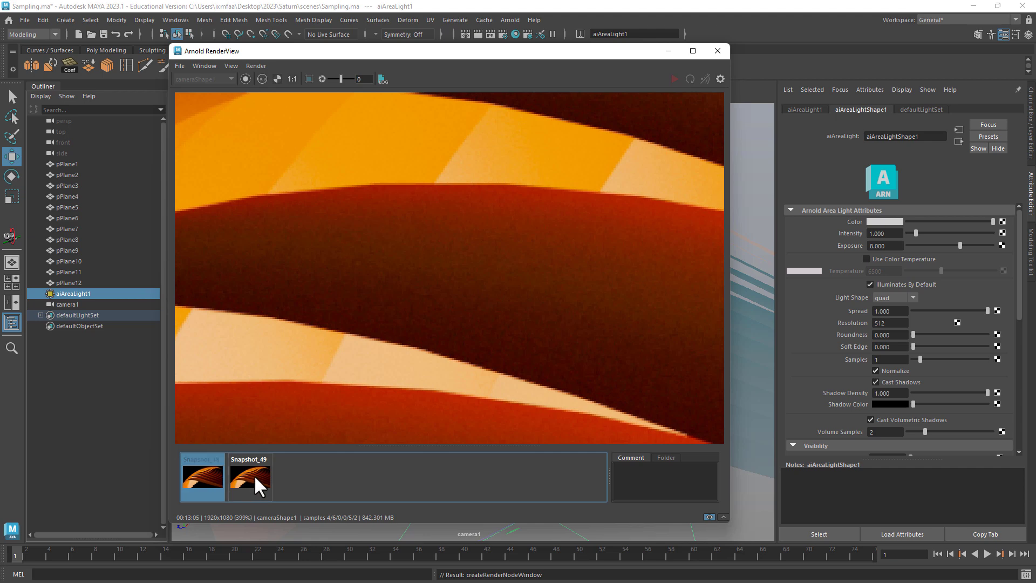
left_click(253, 474)
left_click(209, 476)
left_click(257, 473)
left_click(257, 474)
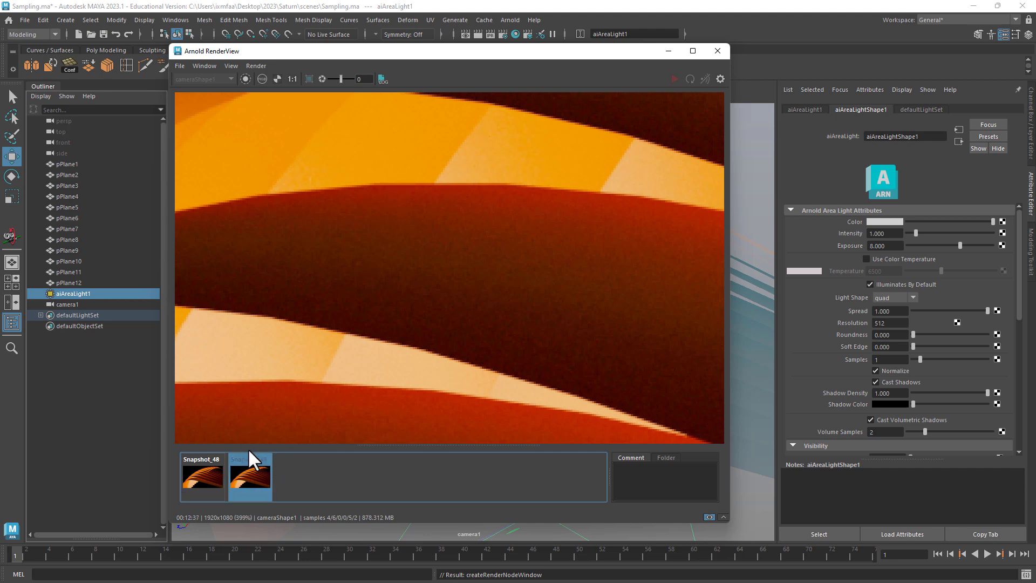
left_click(254, 473)
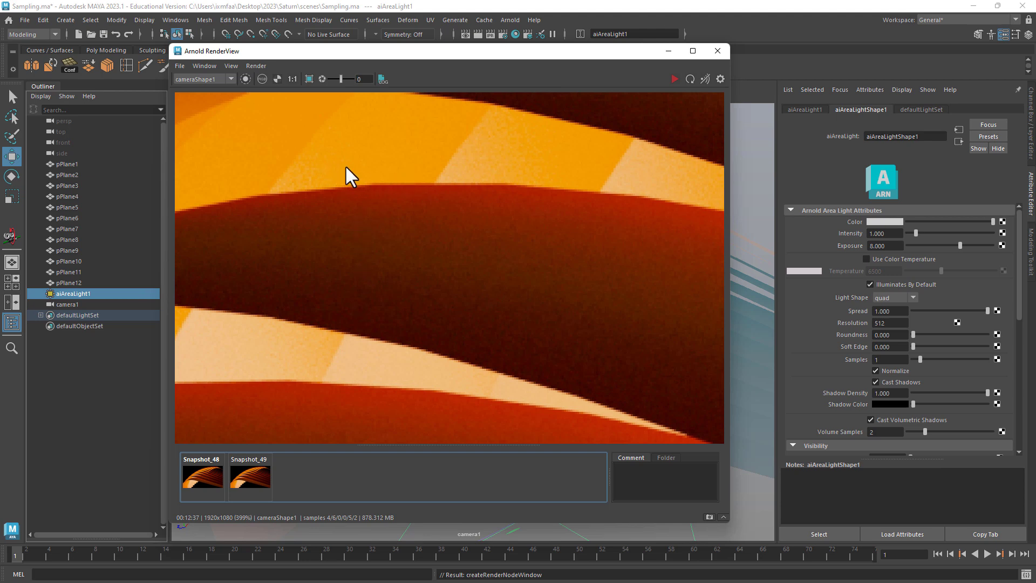
Draw a crop region over the dark band and bright strip, then re-render only that area.
left_click_drag(386, 168, 512, 373, "ctrl")
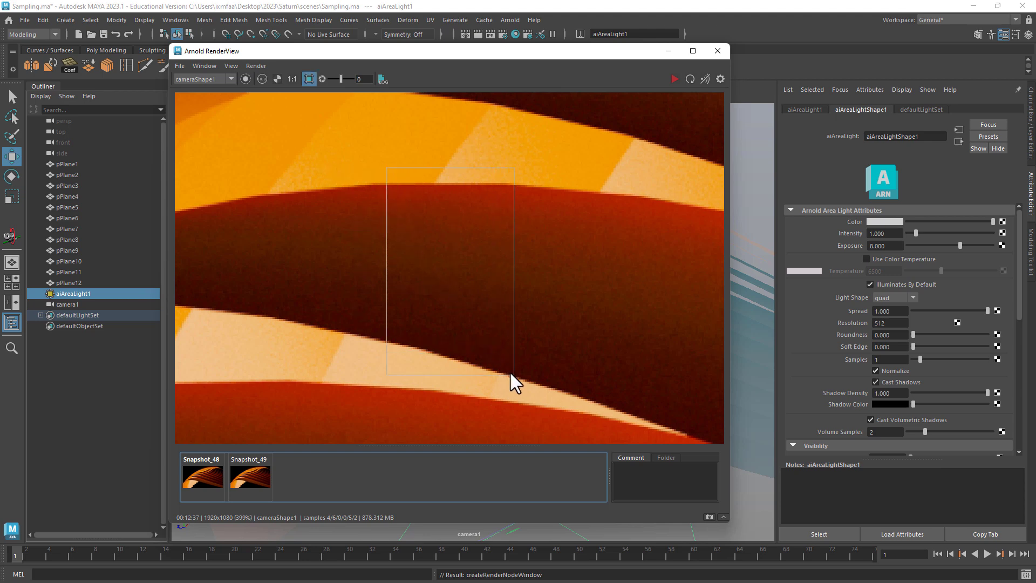
left_click(675, 79)
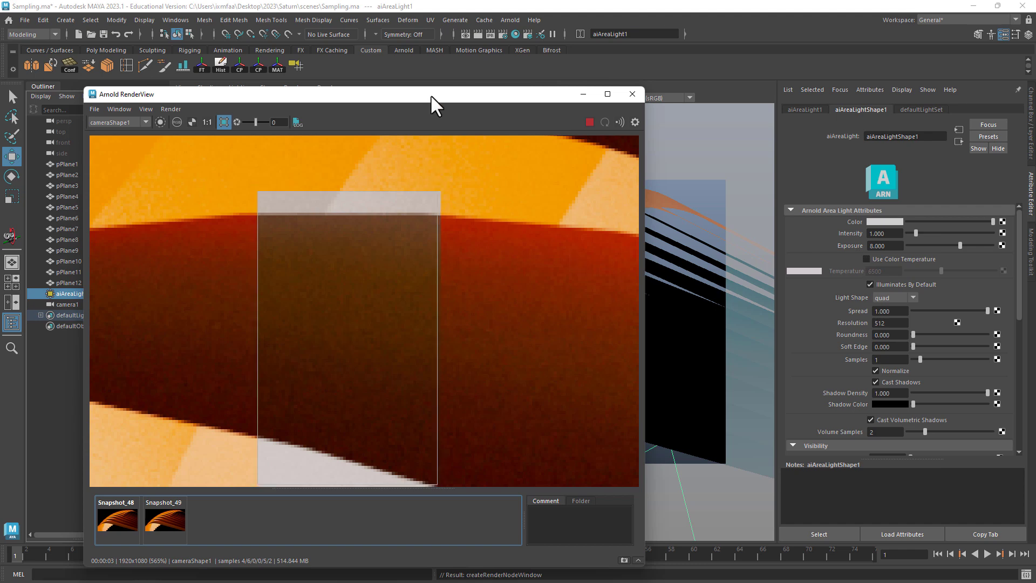
mouse_move(345, 330)
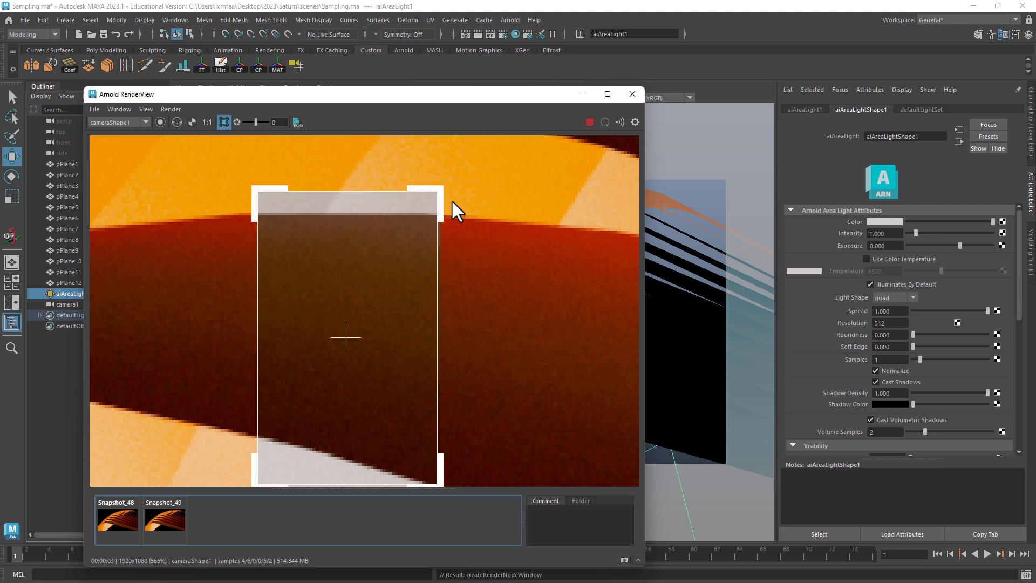
Show the Arnold Sampling settings beside RenderView and compare Snapshot_50 with the live render.
left_click(503, 34)
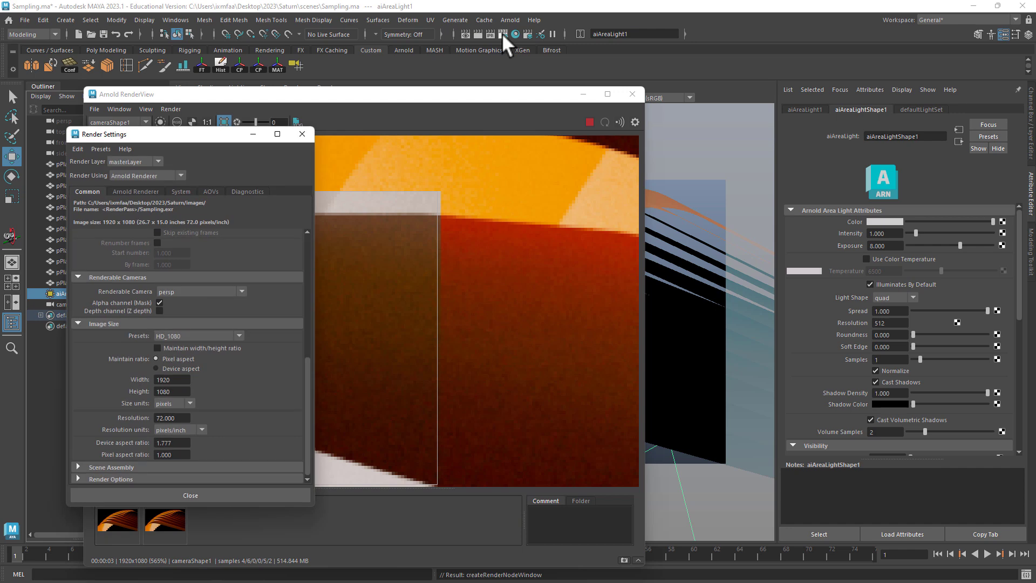
left_click_drag(236, 132, 770, 132)
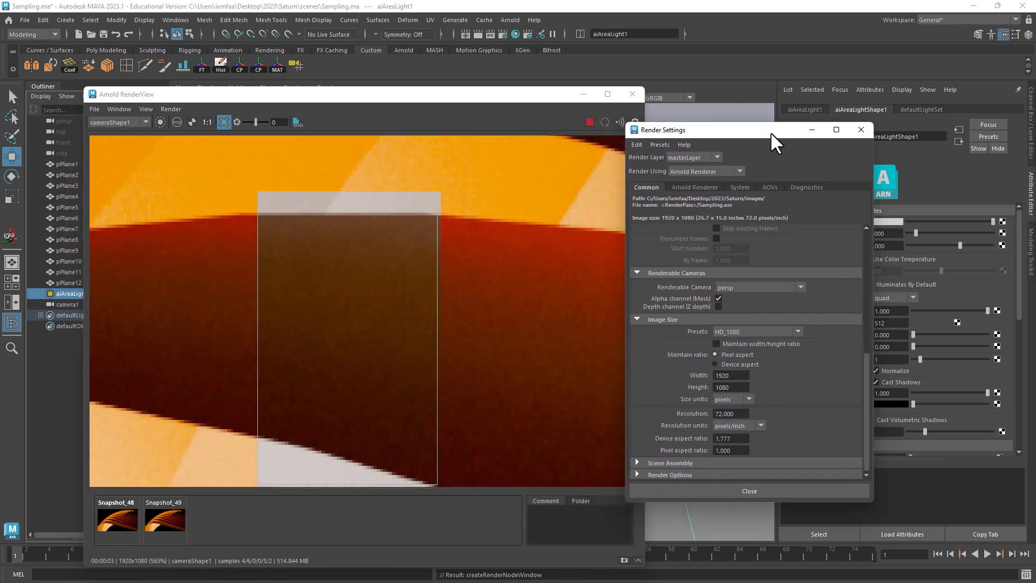
left_click(691, 184)
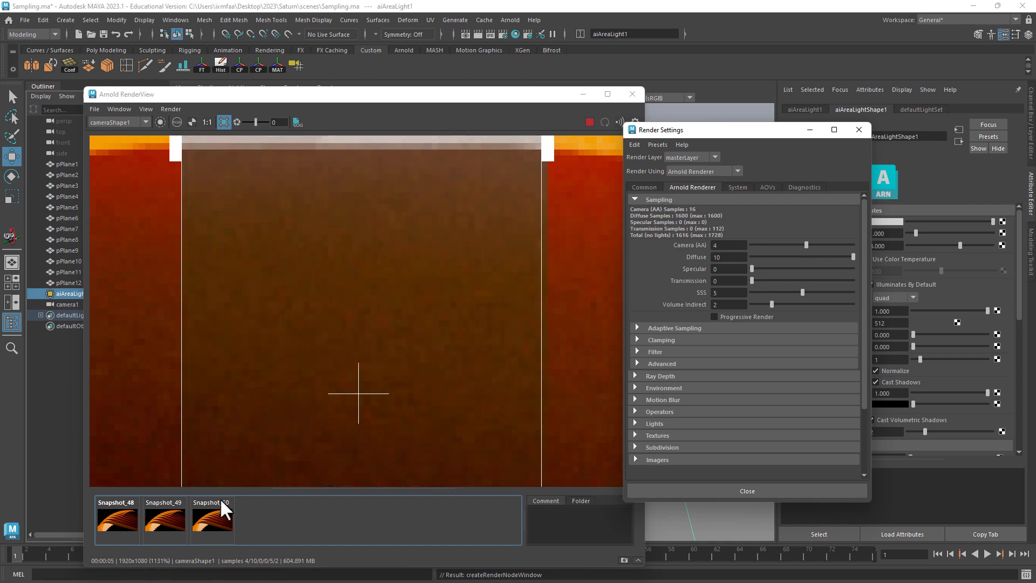
left_click(213, 520)
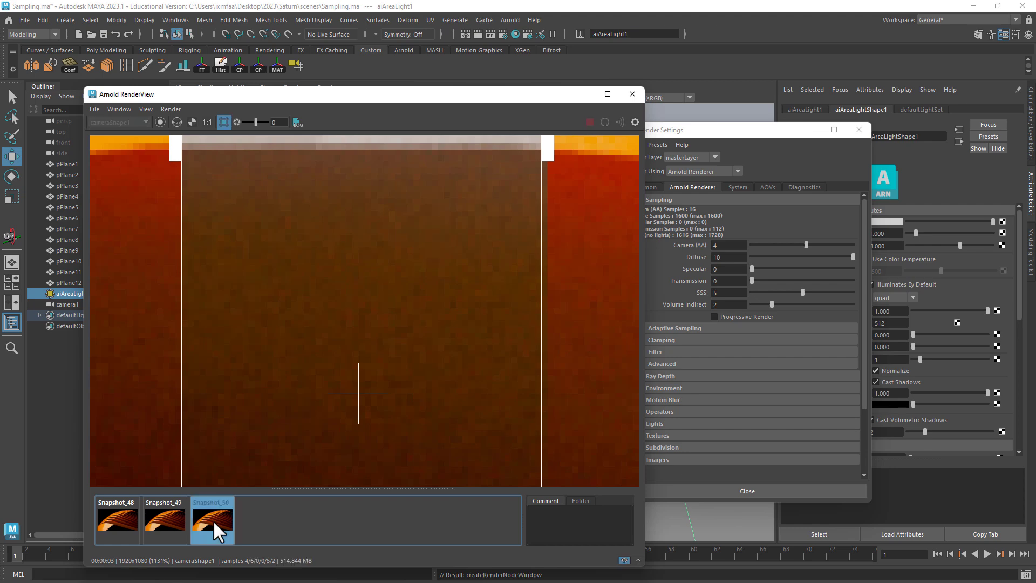
left_click(219, 519)
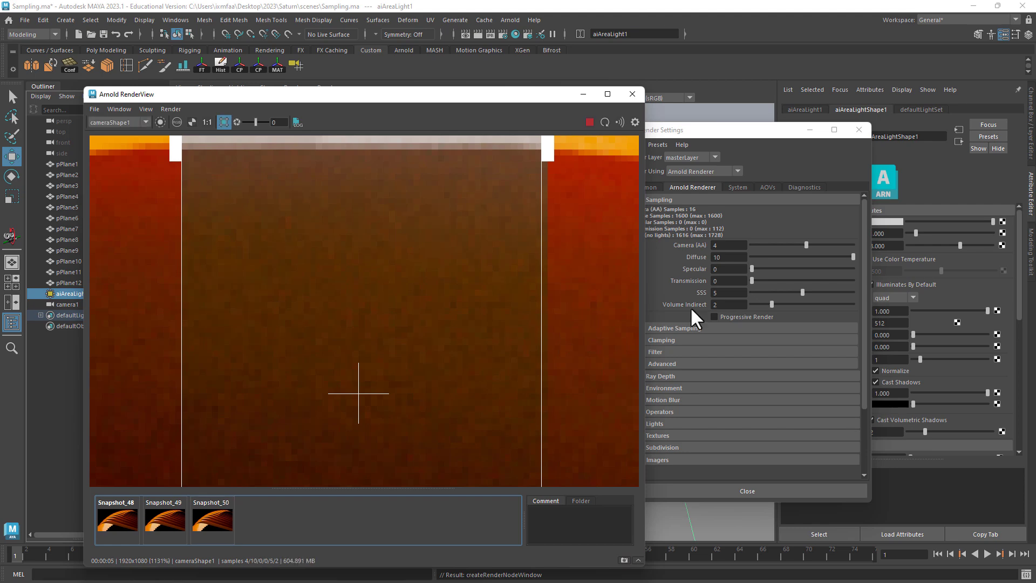
Set Diffuse samples to 5 and Camera (AA) samples to 6.
left_click(802, 256)
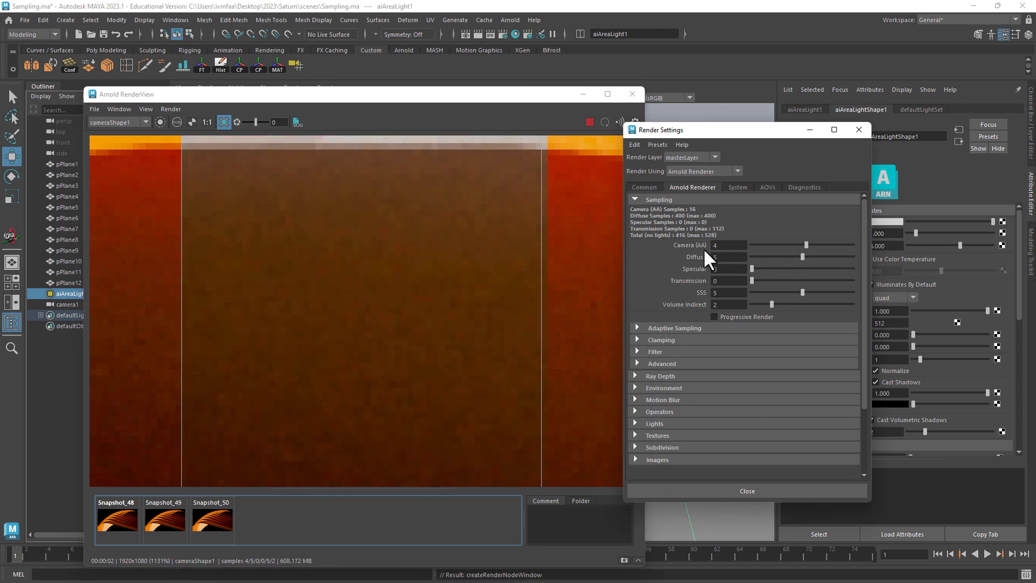
left_click_drag(701, 130, 594, 165)
left_click(713, 280)
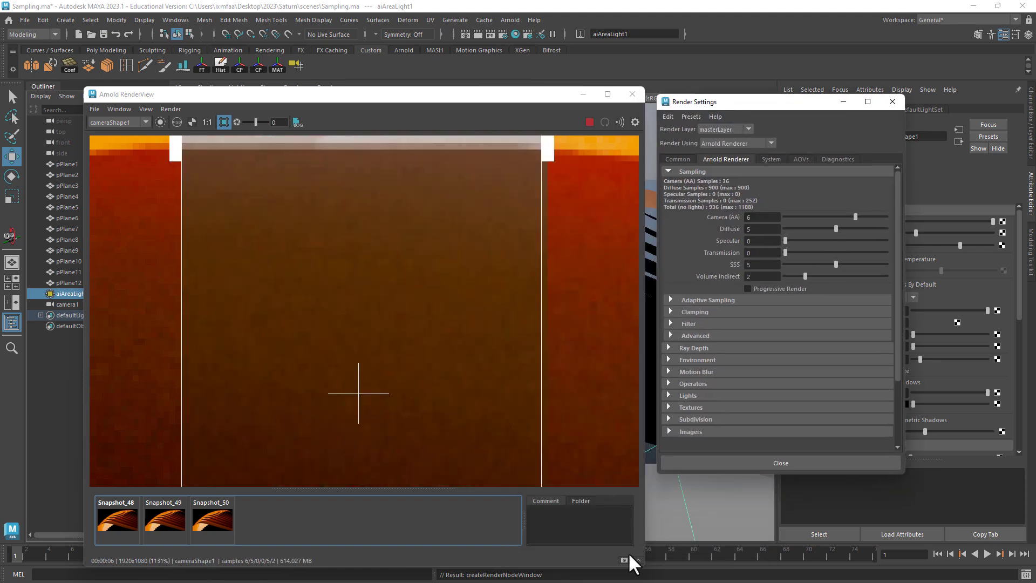
Save Snapshot_51 of the new render and compare it against Snapshot_50.
left_click(624, 560)
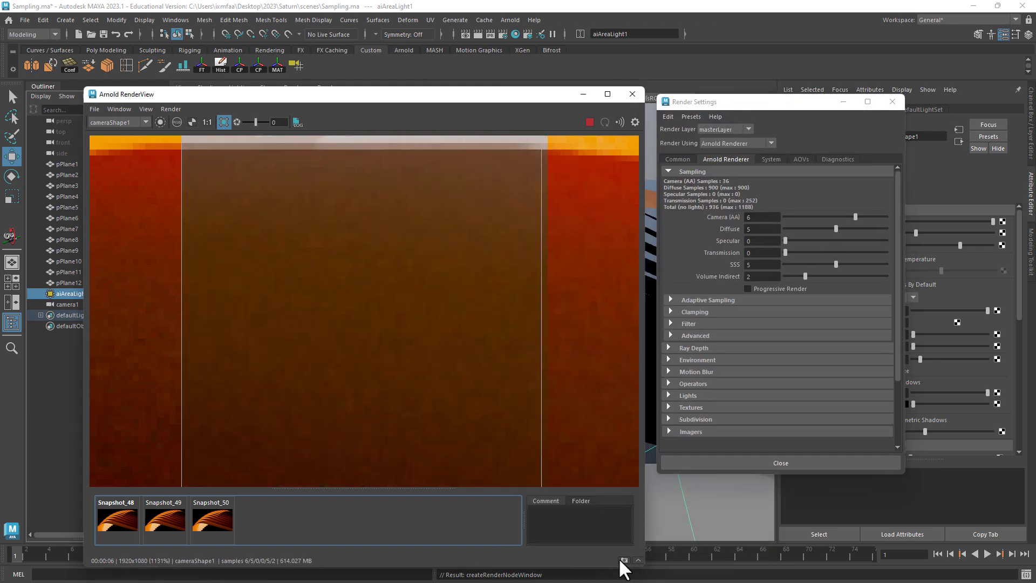
left_click(216, 524)
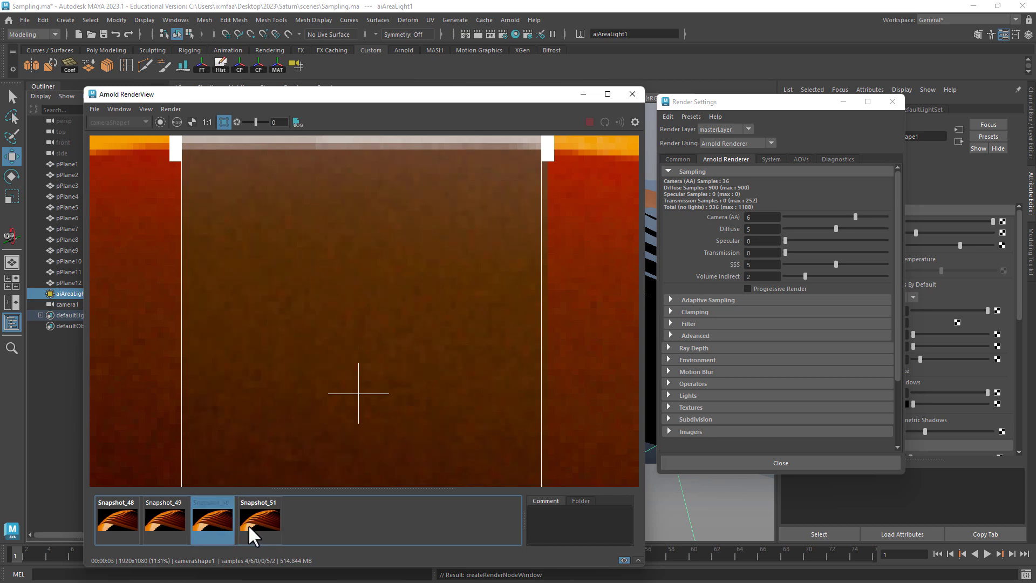
left_click(248, 525)
left_click(223, 523)
left_click(254, 523)
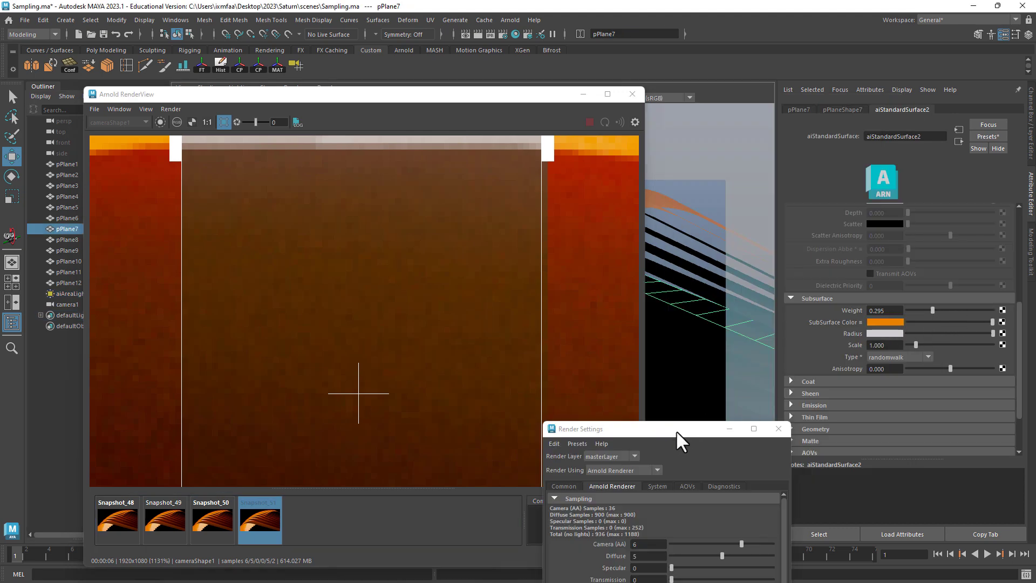
Raise SSS samples to 7 and return to the live render.
left_click_drag(675, 432, 801, 135)
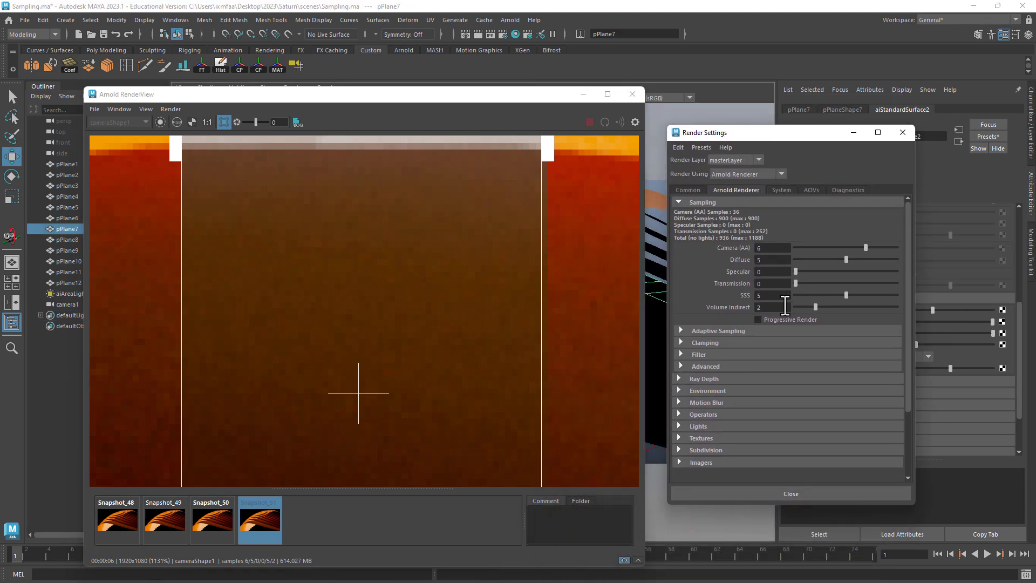
left_click(861, 295)
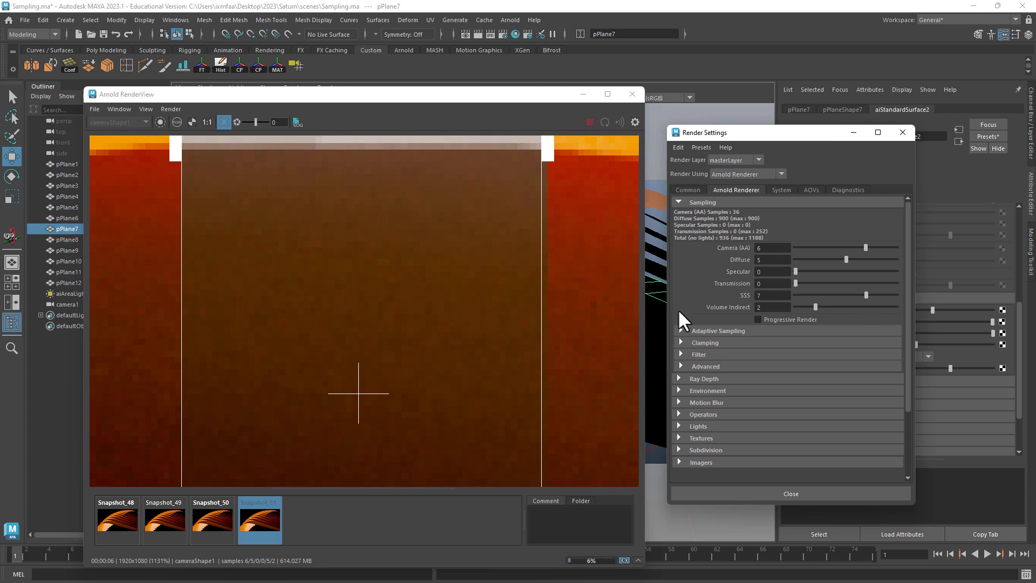
left_click(261, 520)
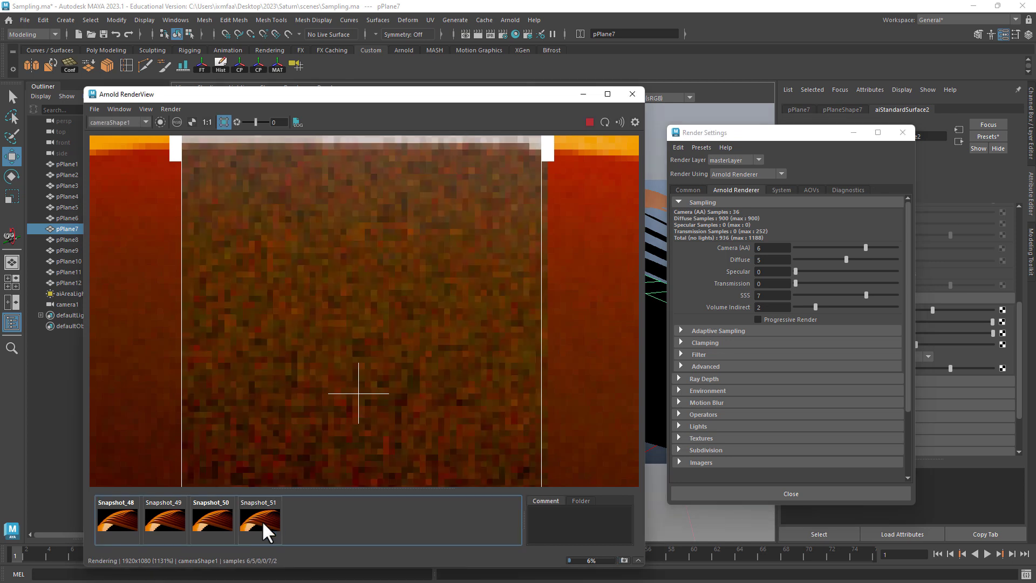
Save Snapshot_52 and compare it with Snapshots 51 and 50.
left_click(624, 560)
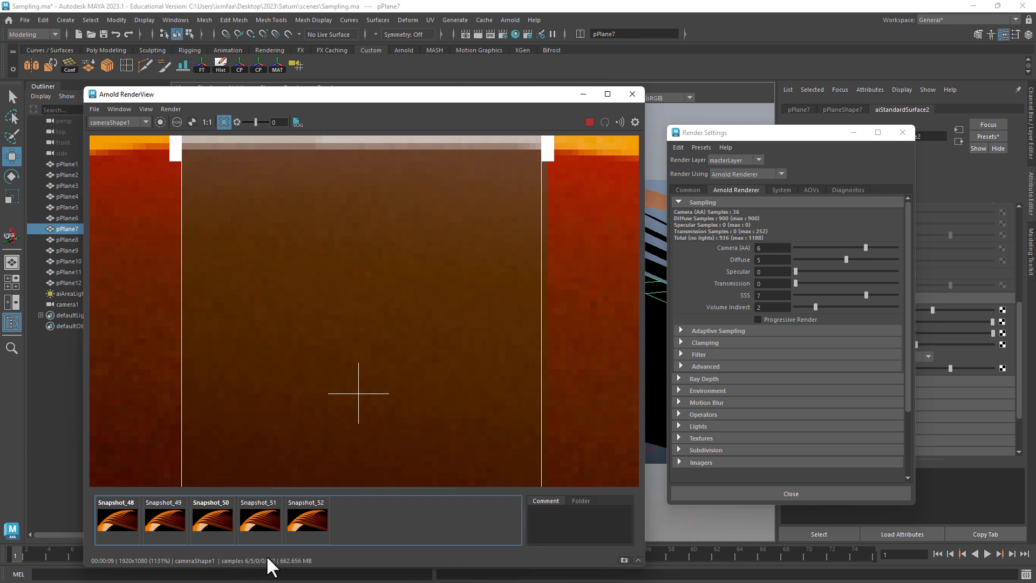
left_click(308, 516)
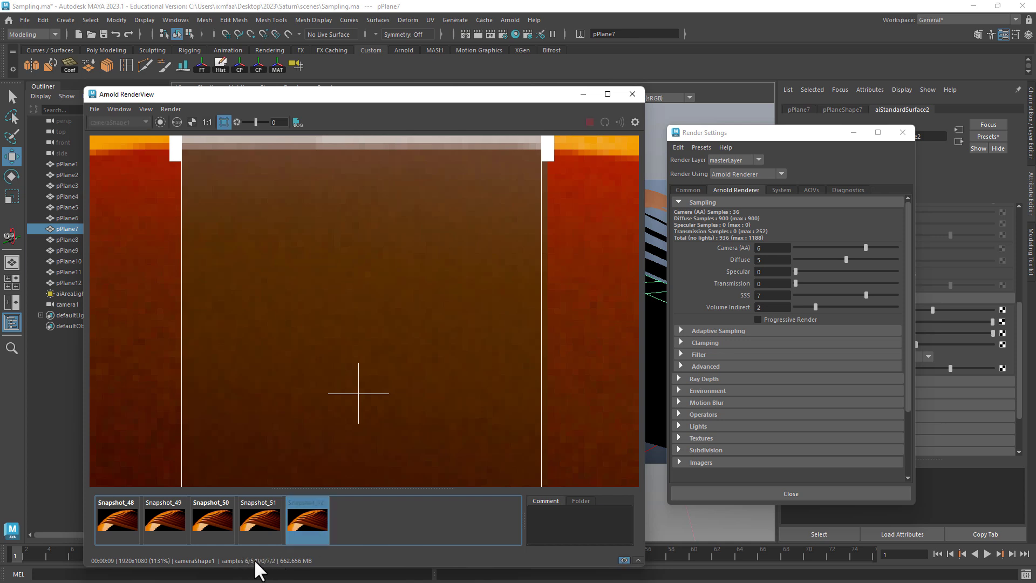
left_click(264, 510)
left_click(316, 515)
left_click(254, 522)
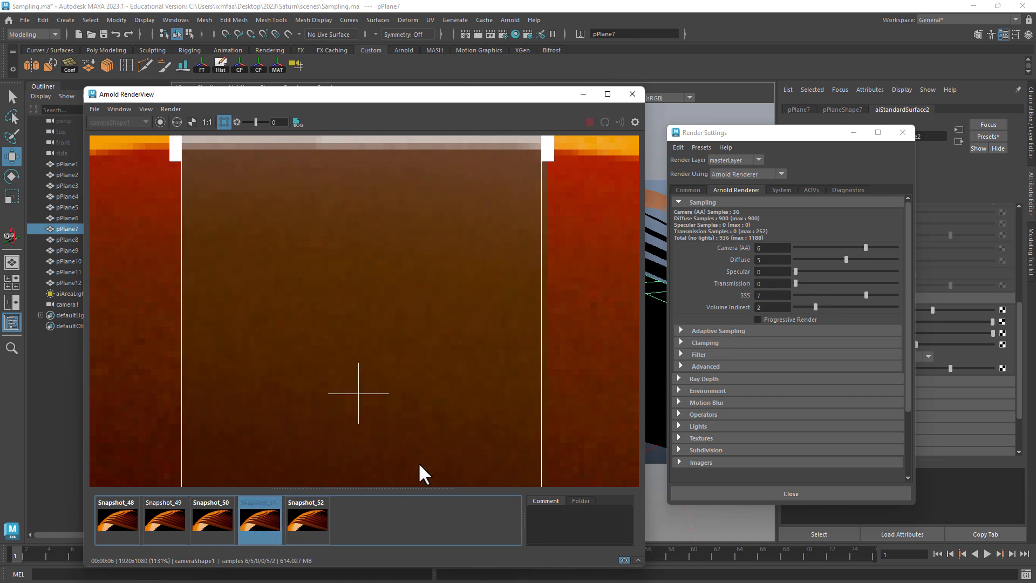
left_click(212, 521)
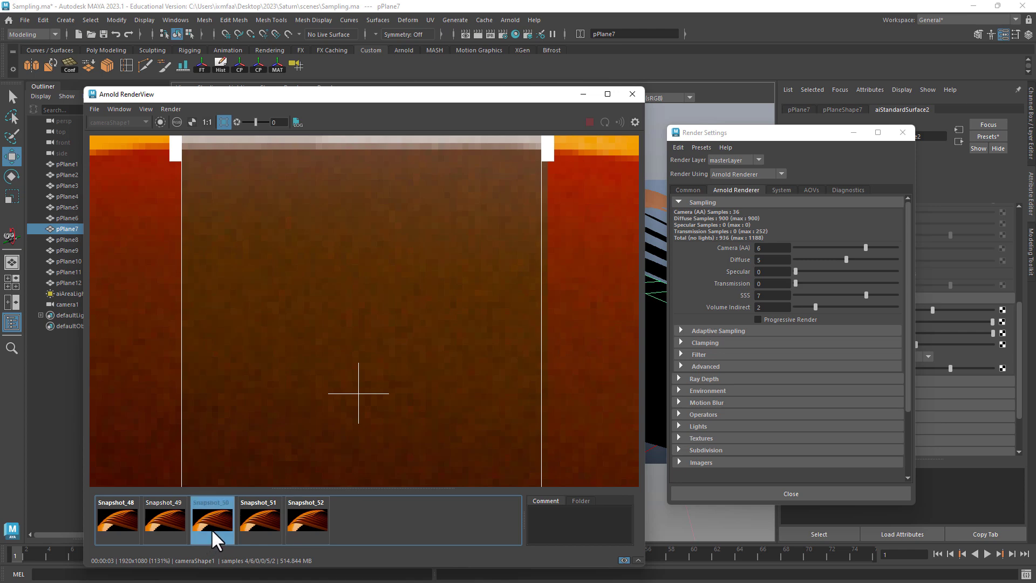
left_click(308, 526)
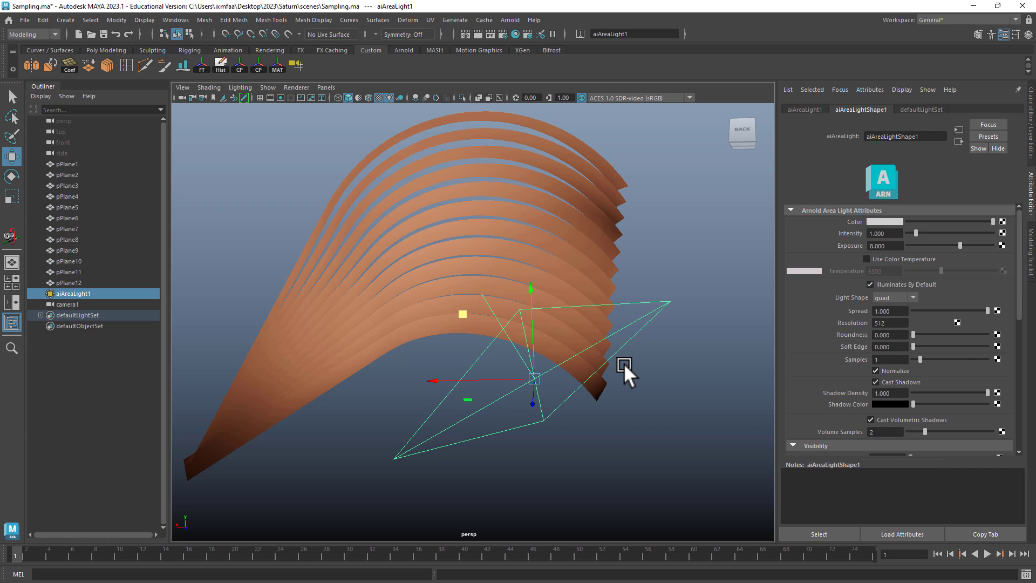
Reselect aiAreaLight1 beneath the curved rings and uncheck its Cast Shadows attribute.
left_click_drag(623, 364, 634, 303, "alt")
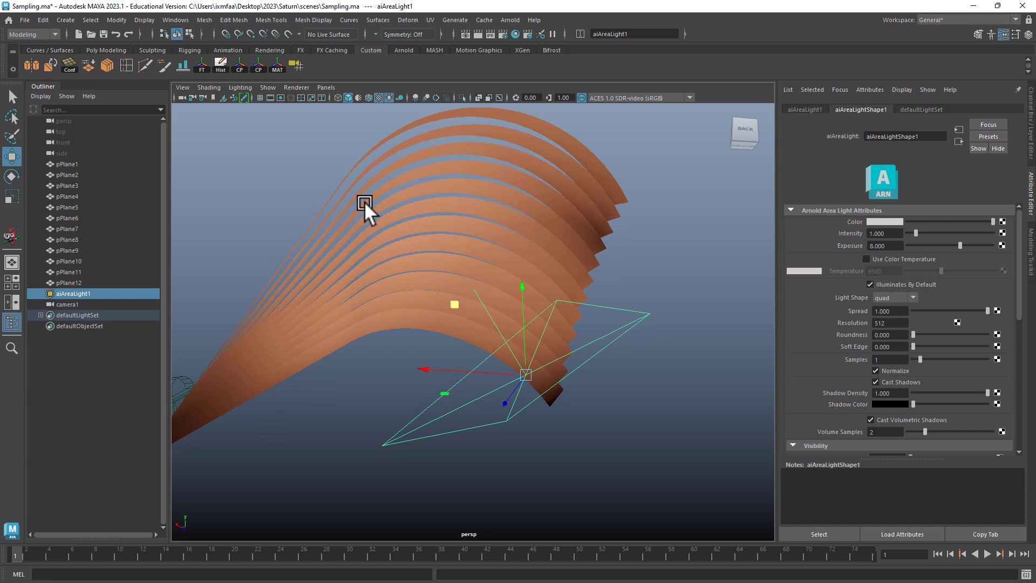
left_click_drag(364, 202, 341, 209, "alt")
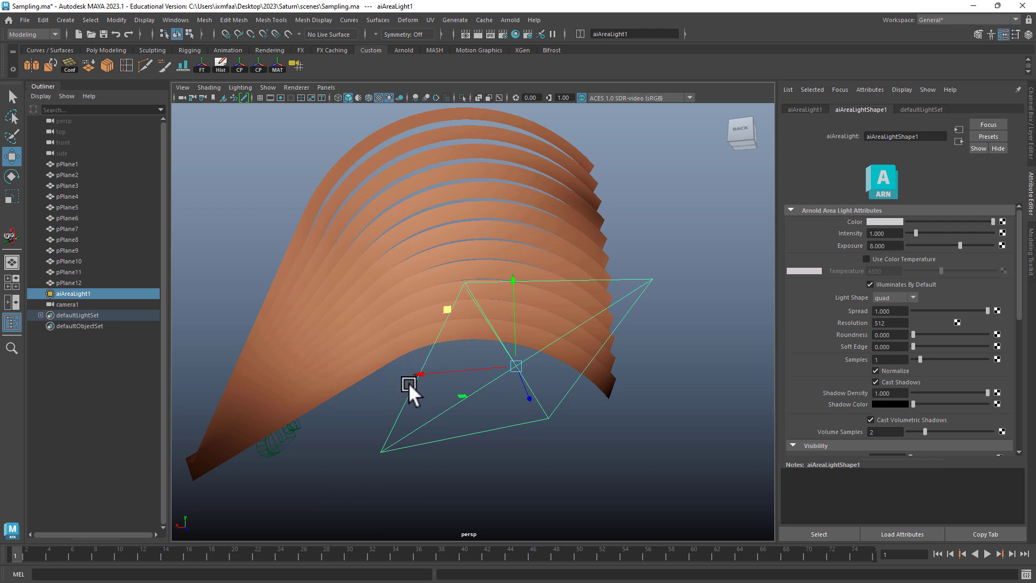
left_click_drag(409, 416, 438, 424, "alt")
left_click(529, 463)
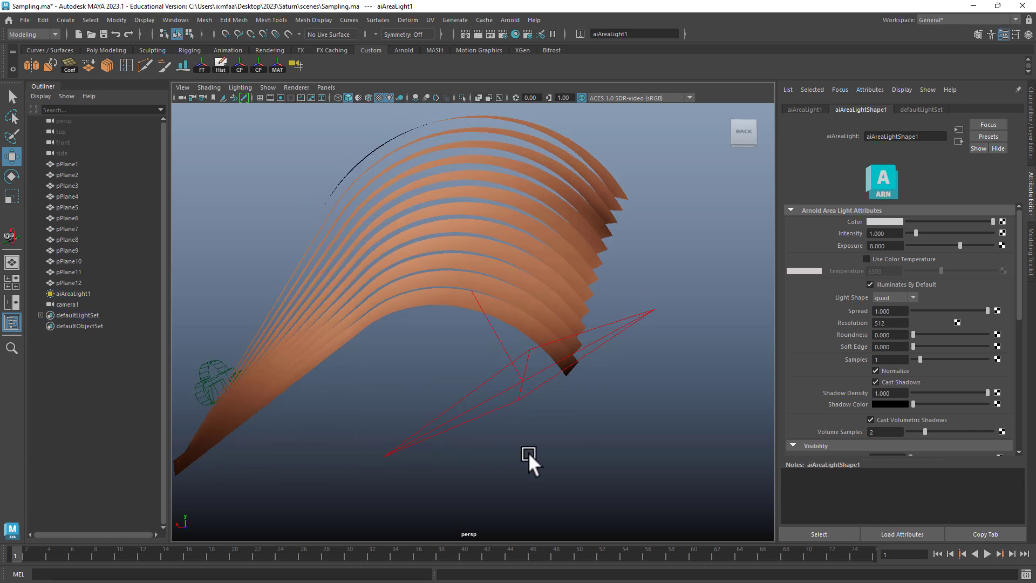
left_click_drag(513, 439, 447, 397)
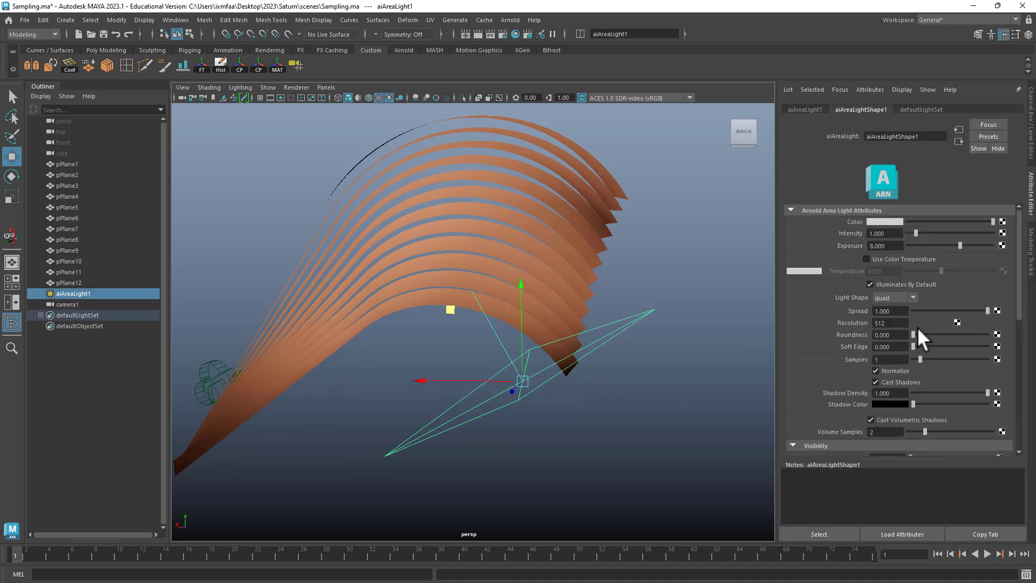
left_click(897, 382)
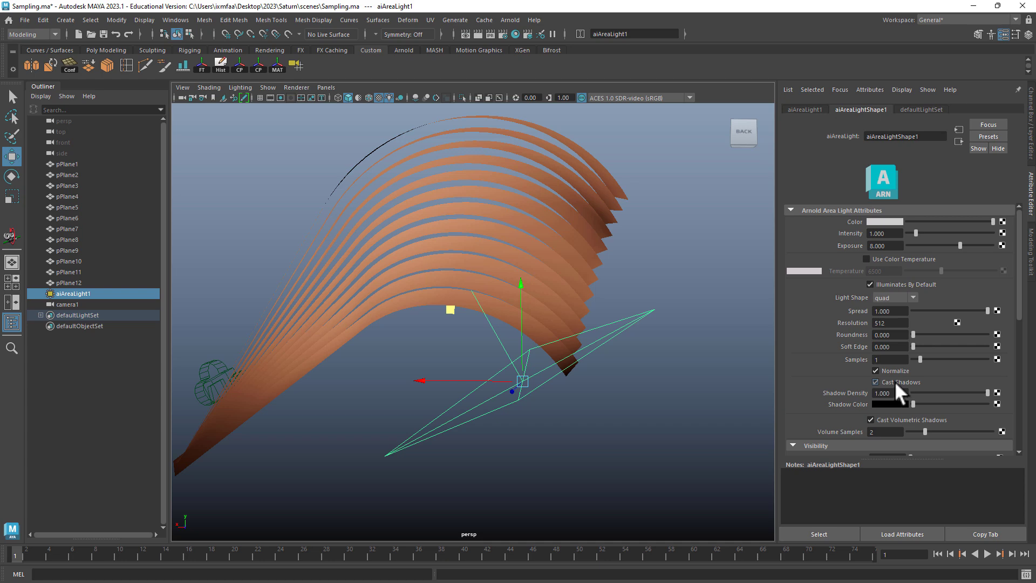